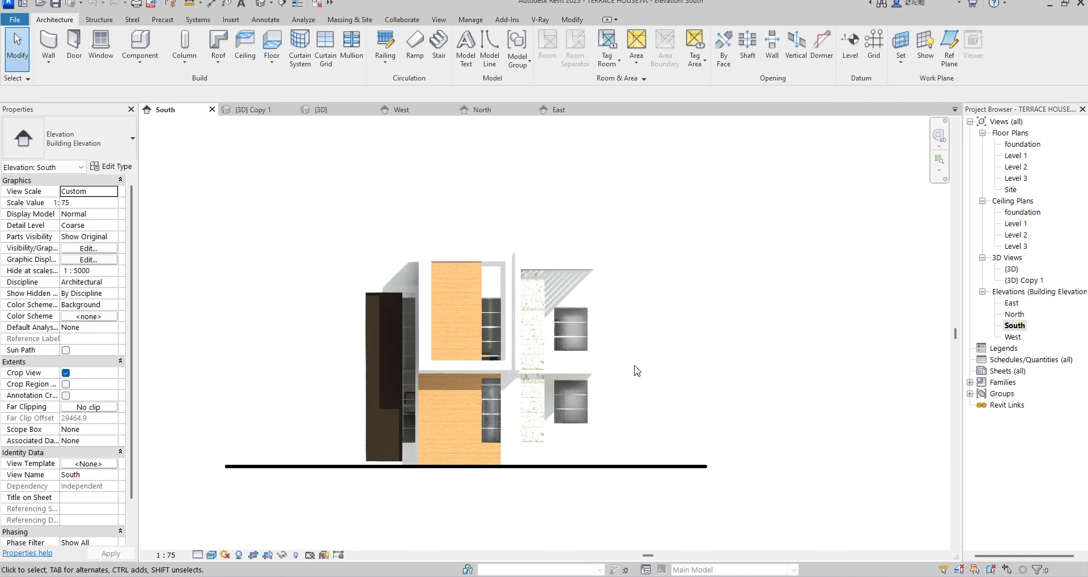
scroll(465, 309, "up", 2)
Open the Level 1 floor plan from the Project Browser.
scroll(458, 267, "down", 1)
scroll(458, 267, "down", 1)
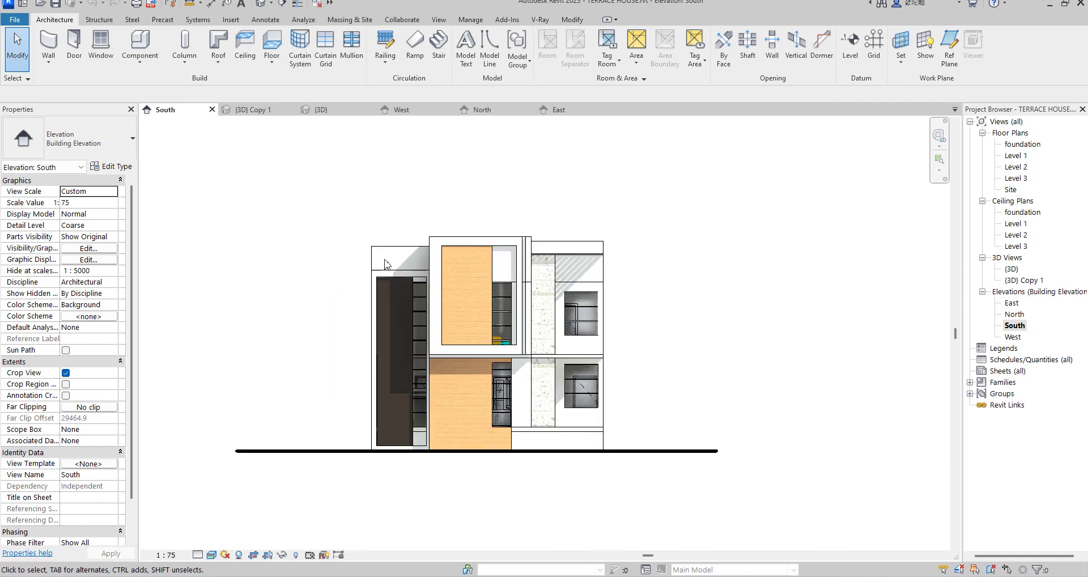
scroll(357, 237, "up", 2)
scroll(578, 300, "down", 3)
scroll(655, 382, "up", 1)
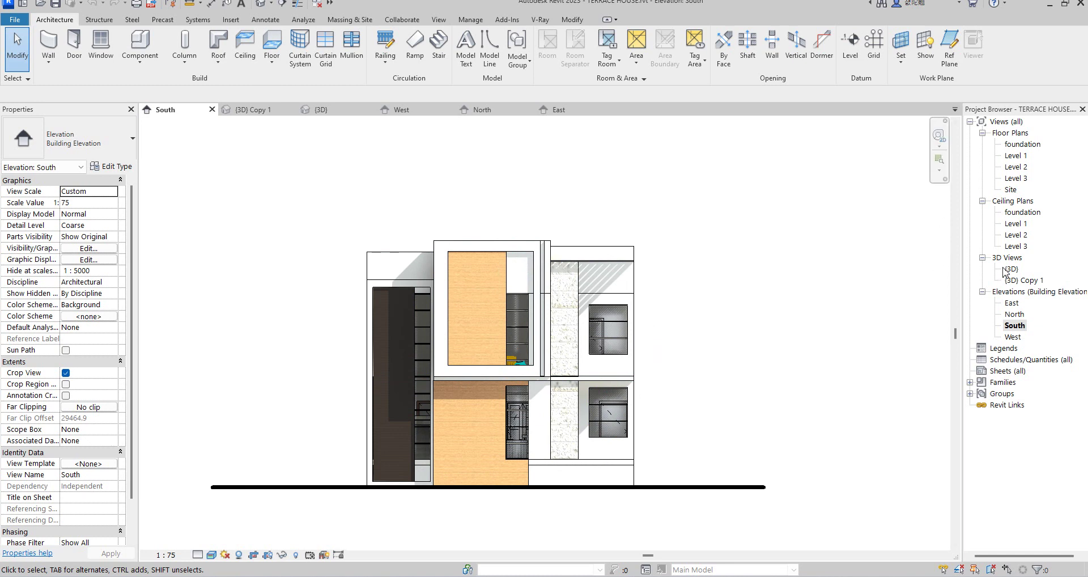
double_click(1014, 157)
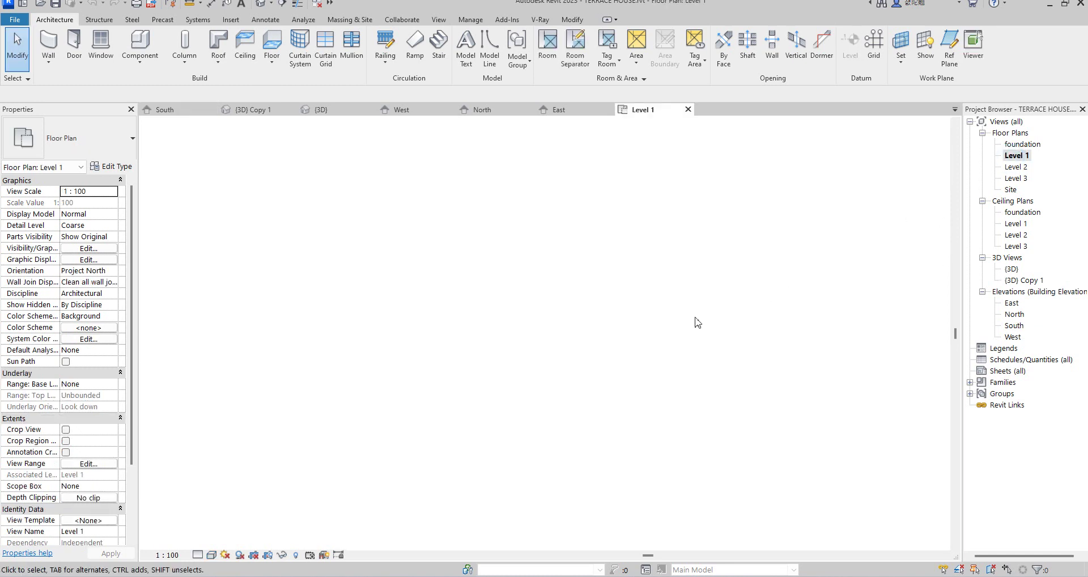
Zoom around Level 1, then open the Level 2 floor plan.
scroll(596, 368, "up", 3)
scroll(598, 394, "down", 3)
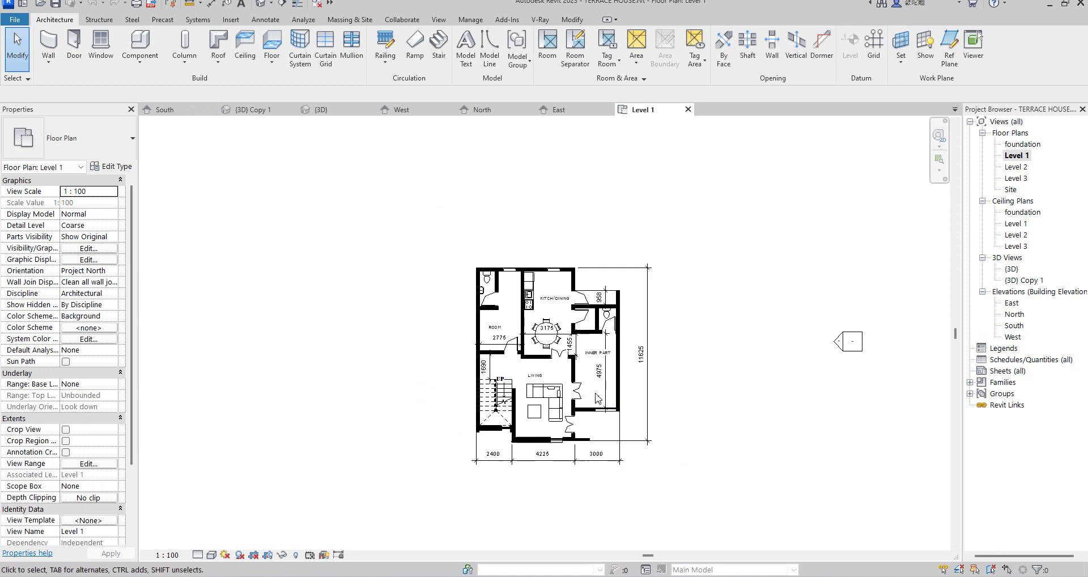
scroll(623, 389, "up", 2)
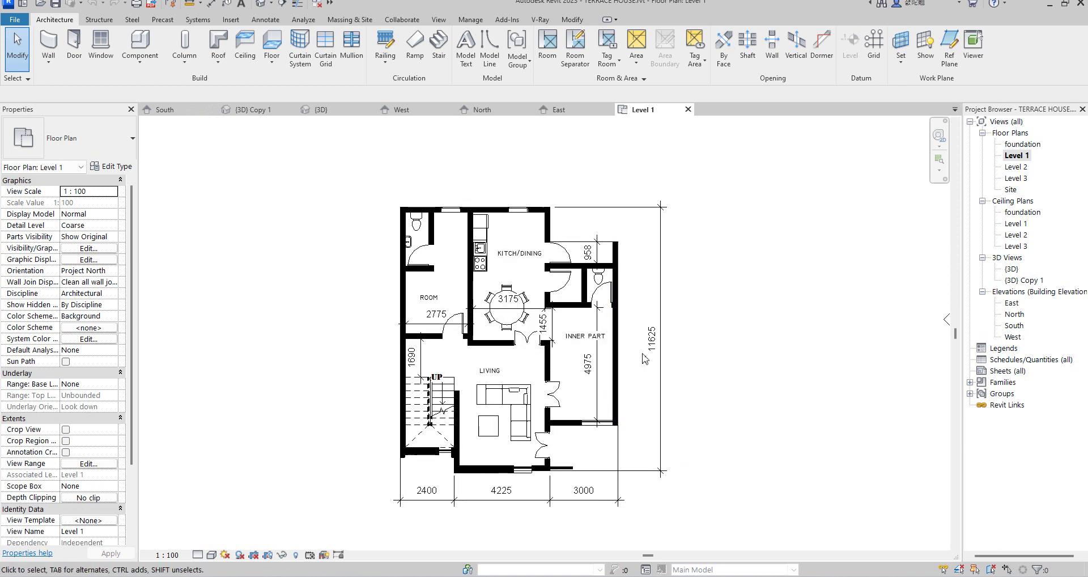
double_click(1025, 166)
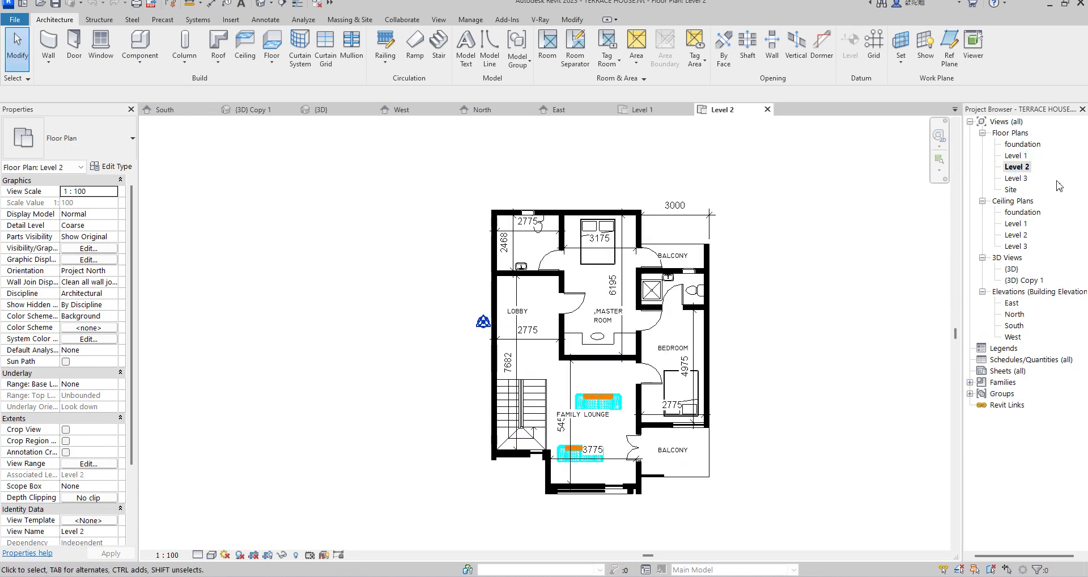
Open the default {3D} view and zoom in on the terrace house.
double_click(1012, 268)
scroll(564, 310, "up", 3)
scroll(623, 317, "up", 2)
scroll(641, 322, "up", 2)
scroll(642, 322, "down", 2)
scroll(627, 332, "down", 2)
scroll(477, 437, "up", 3)
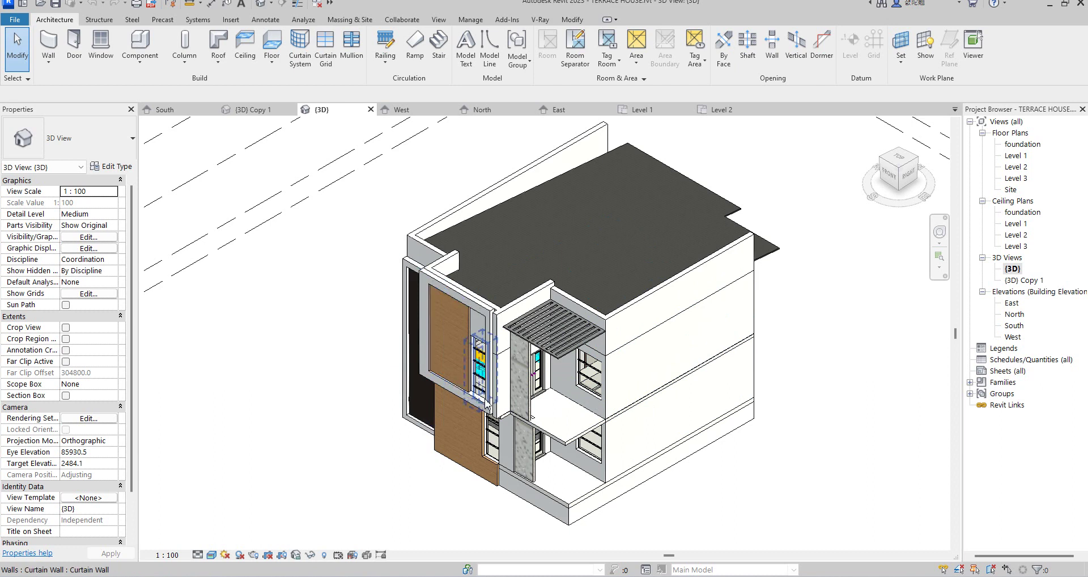
Zoom around the 3D model, then switch back to the Level 2 floor plan.
scroll(493, 388, "down", 2)
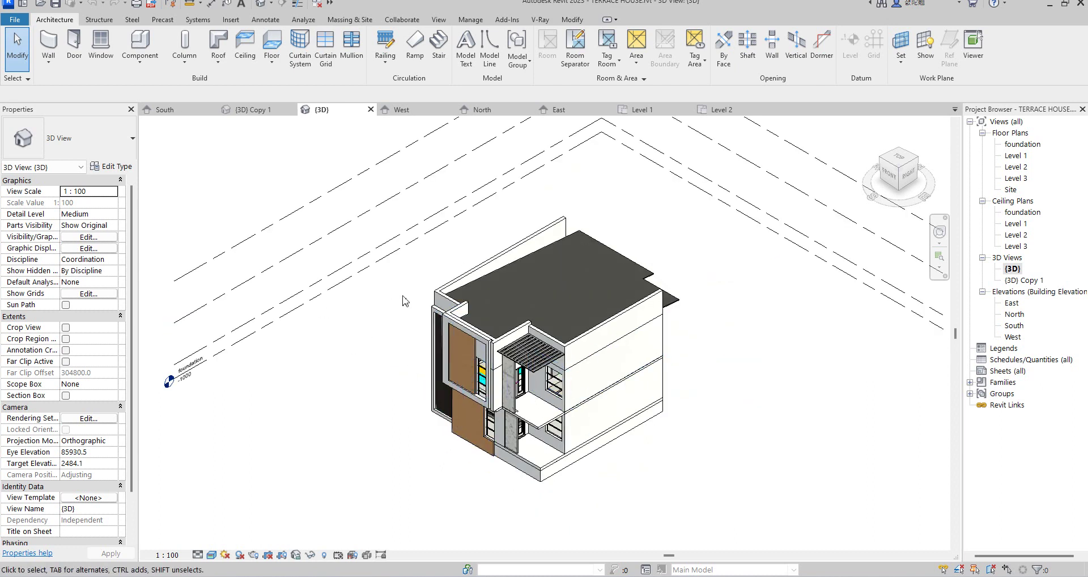
scroll(454, 372, "up", 2)
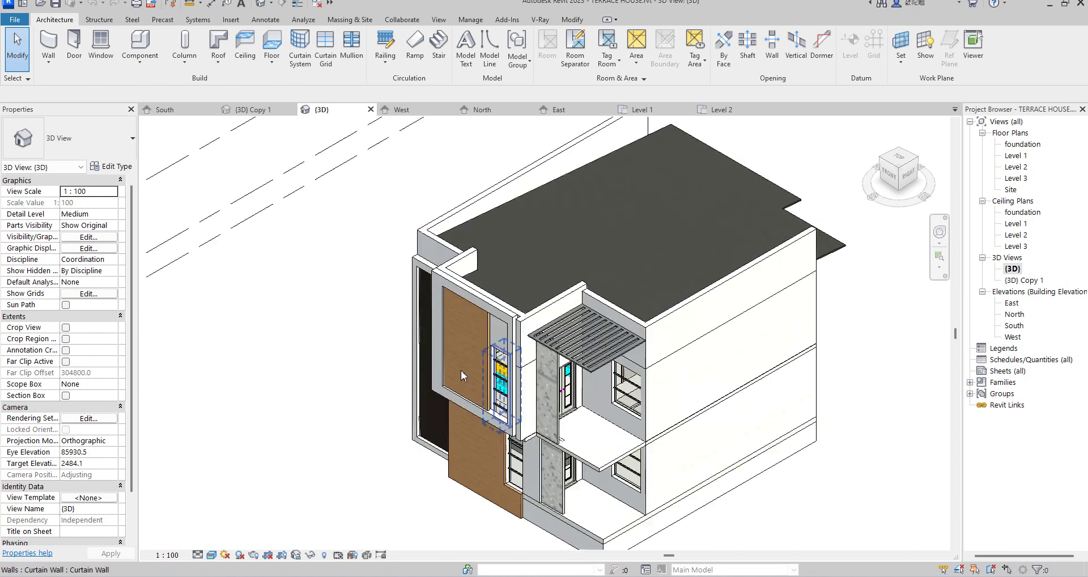
scroll(461, 369, "down", 1)
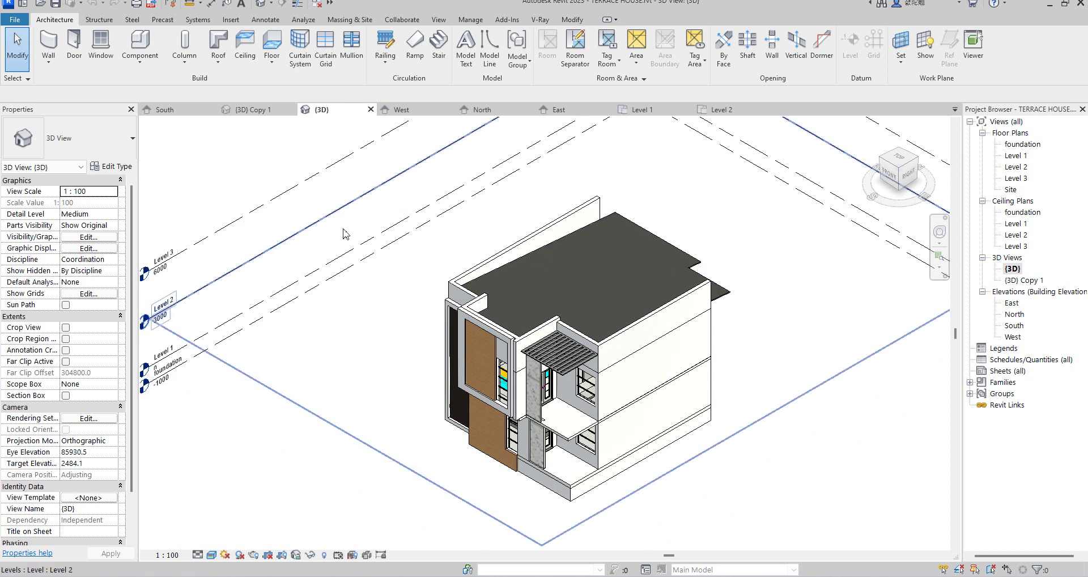
scroll(553, 467, "up", 1)
scroll(555, 471, "up", 3)
scroll(572, 482, "down", 2)
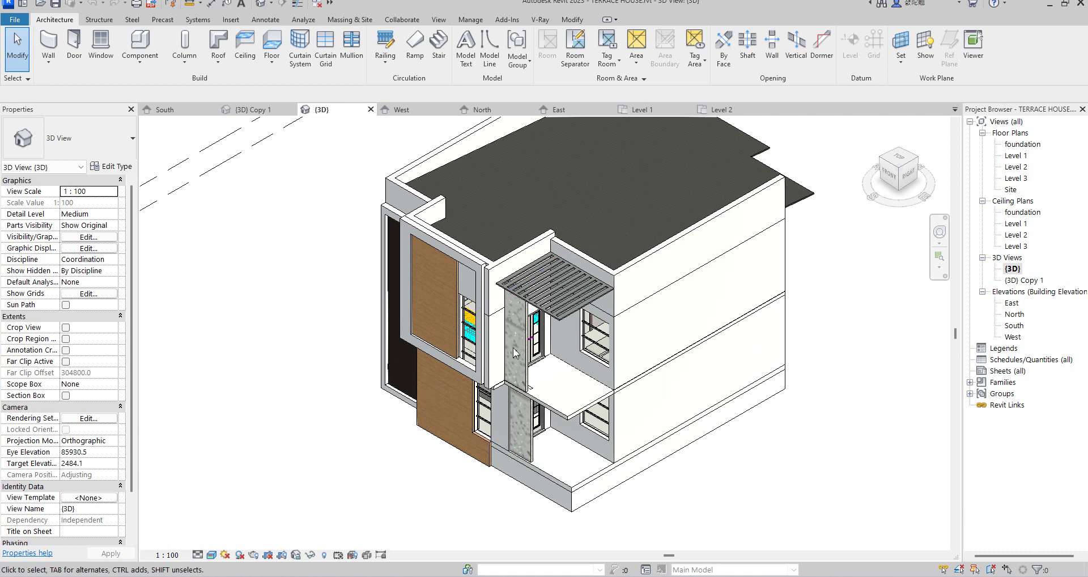
double_click(1016, 167)
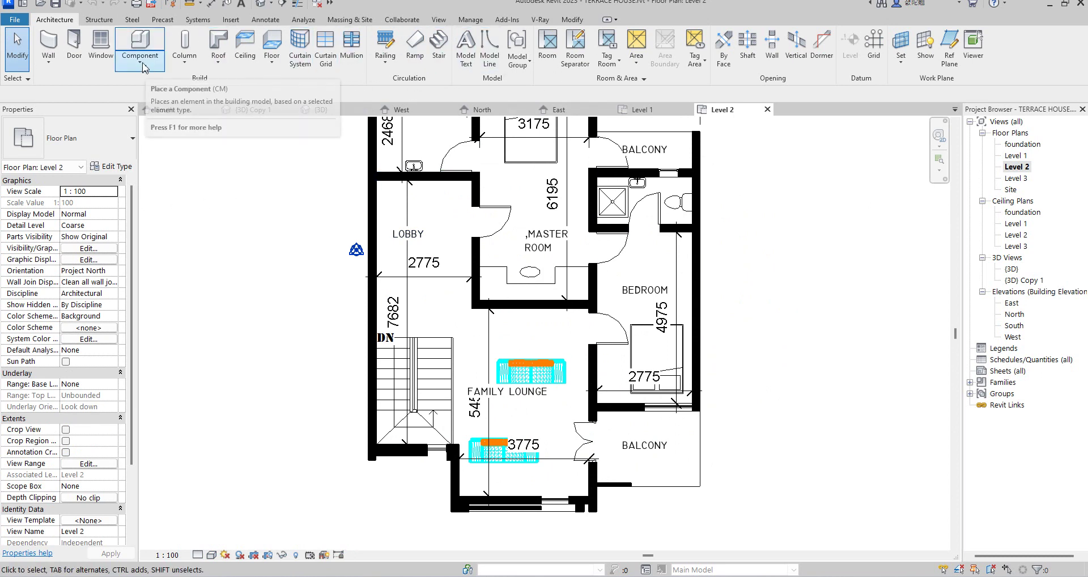
Start a Component > Model In-Place family with Railings as its category.
left_click(139, 59)
left_click(150, 117)
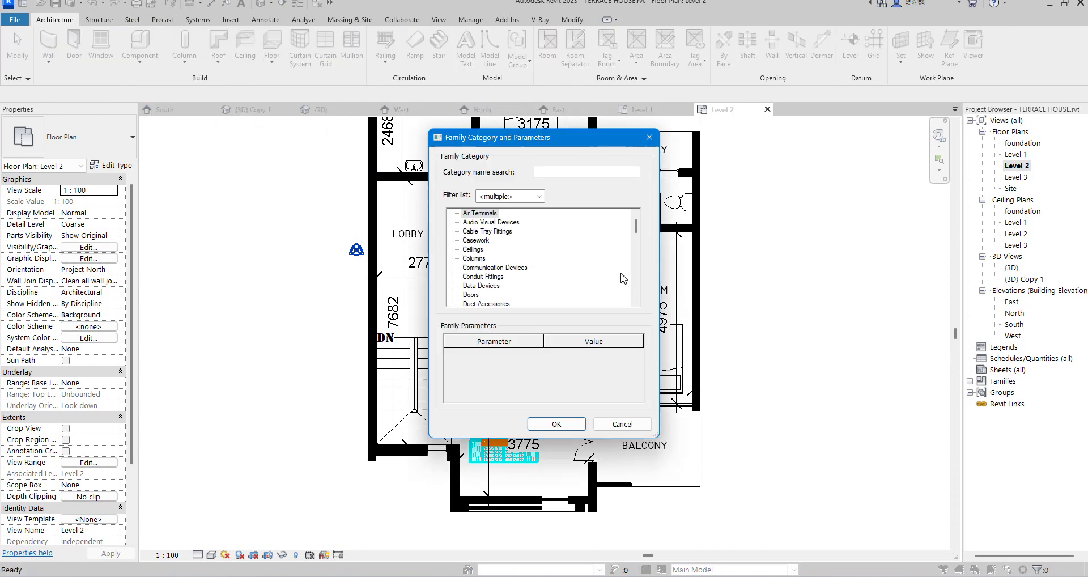
scroll(513, 262, "down", 3)
scroll(513, 264, "down", 3)
scroll(513, 265, "down", 3)
scroll(514, 268, "down", 2)
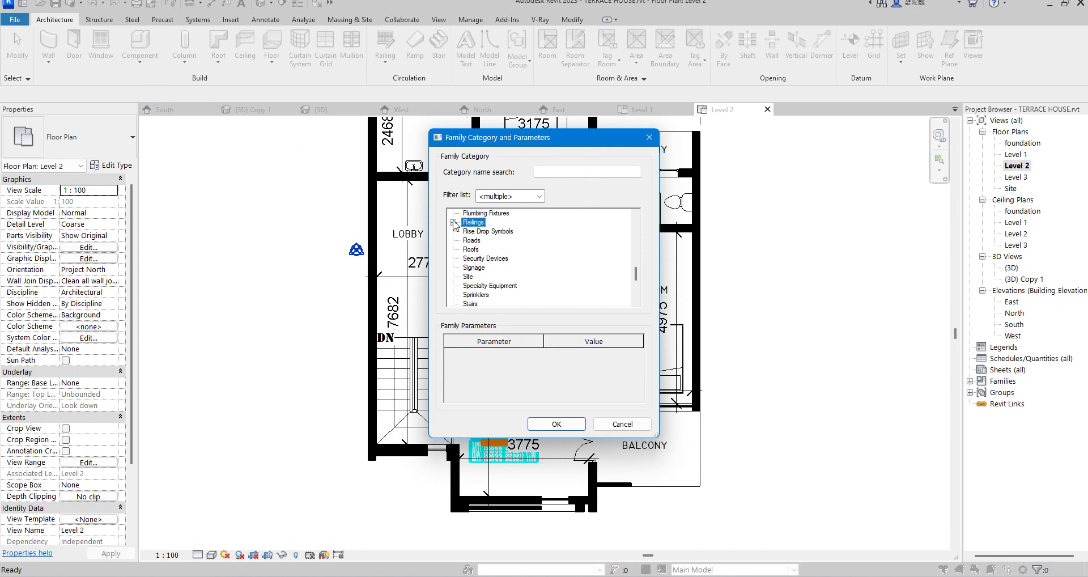
left_click(454, 223)
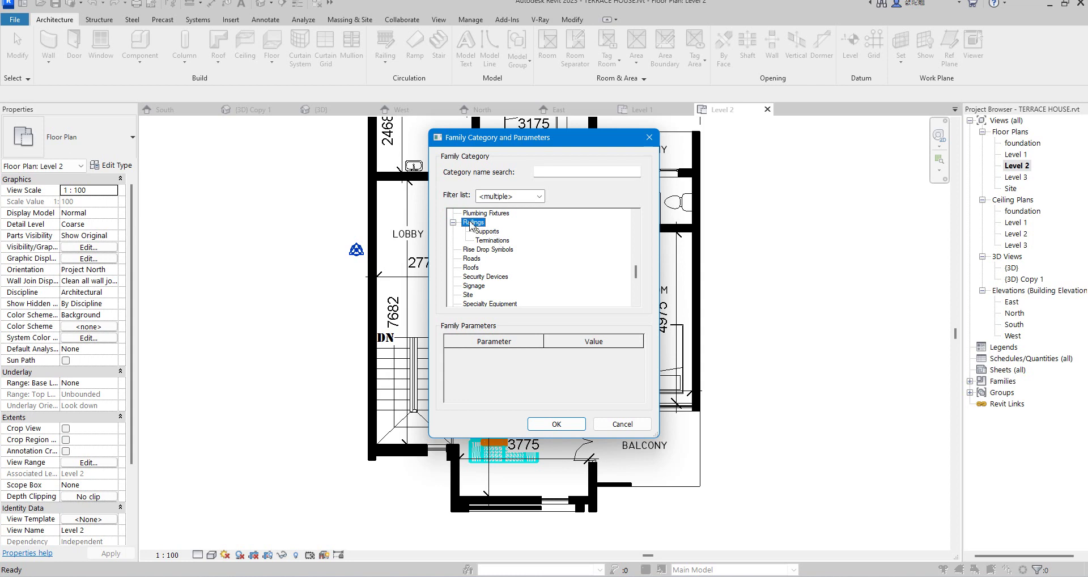
left_click(454, 223)
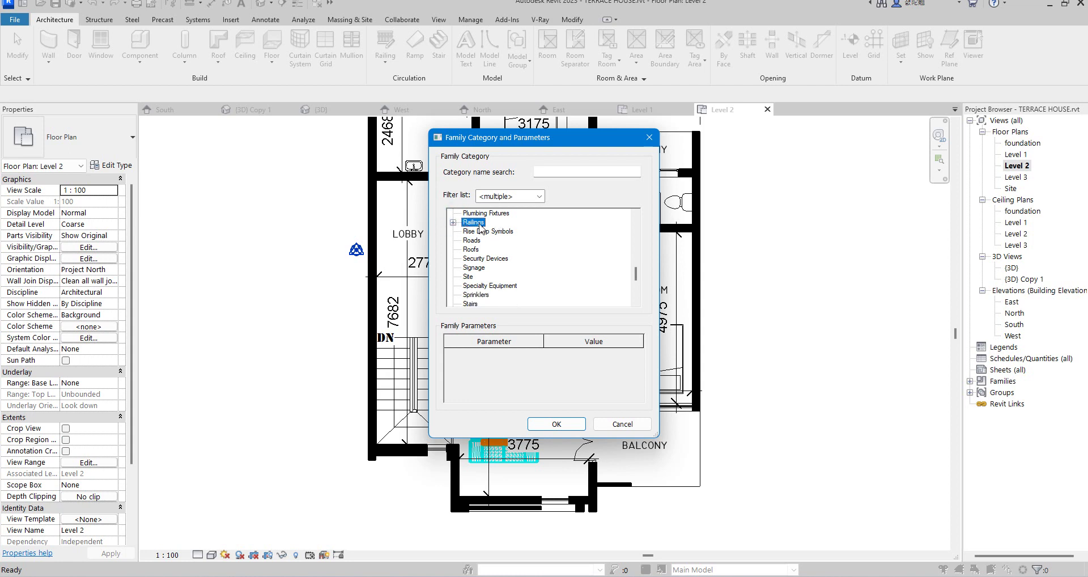
left_click(552, 424)
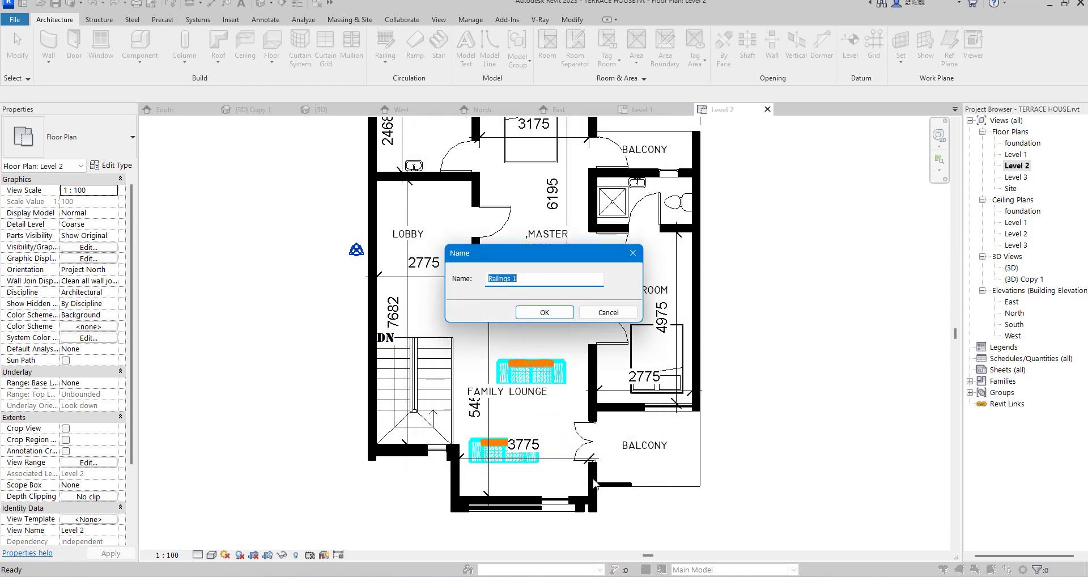
Name the in-place family Railings 1 and begin sketching a sweep path.
left_click(545, 313)
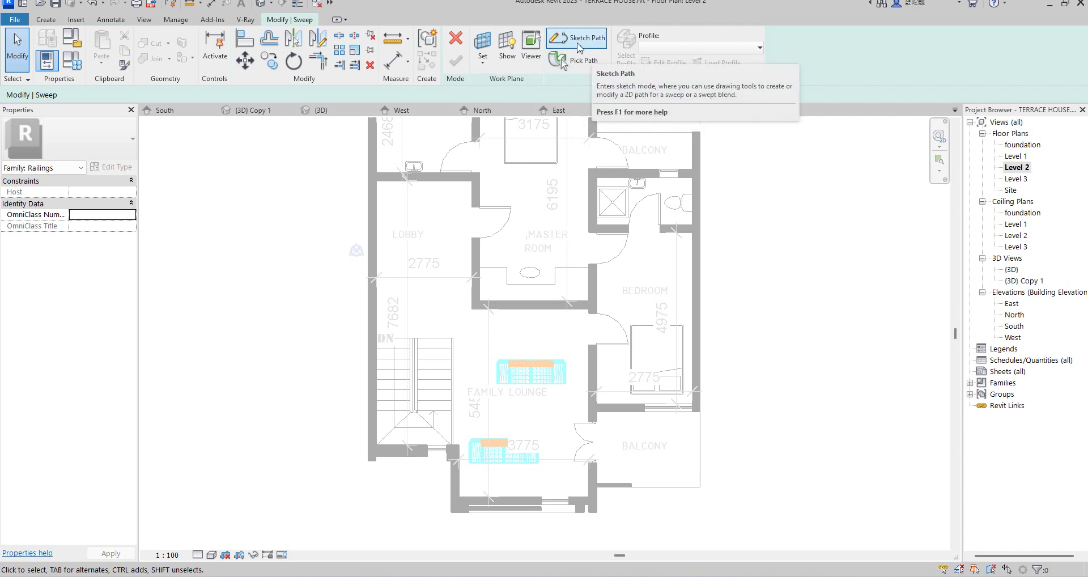
left_click(587, 41)
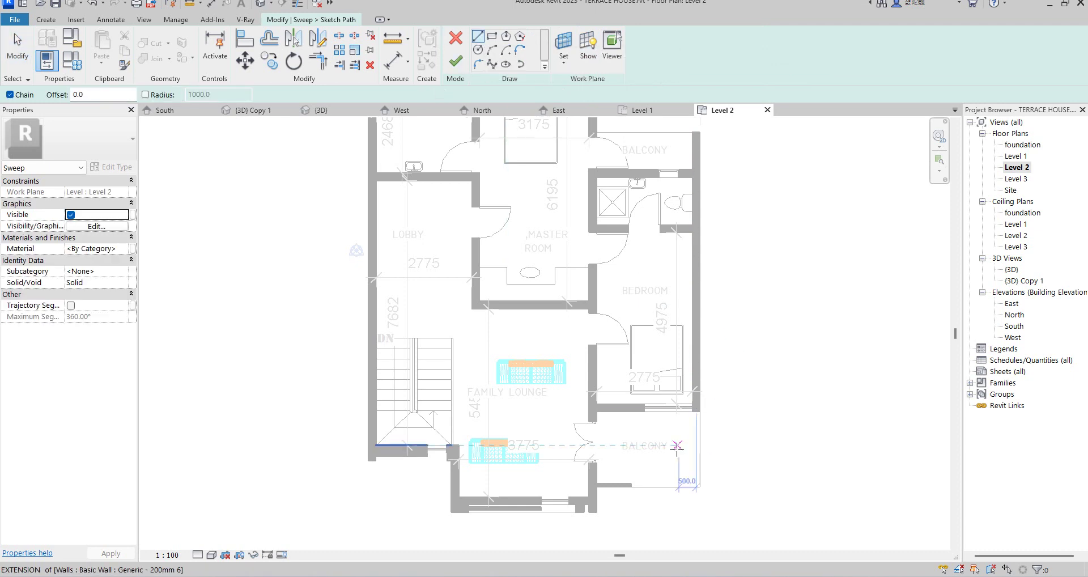
scroll(703, 407, "up", 2)
scroll(704, 407, "up", 2)
Draw the sweep path along the balcony edge from the wall corner to the wall end, and finish it.
left_click(704, 407)
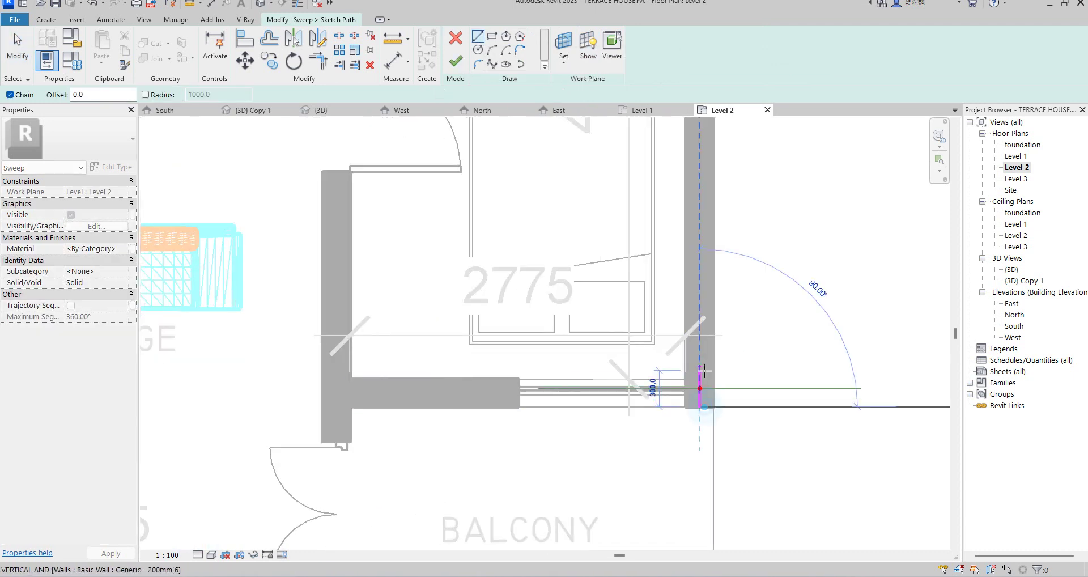
scroll(701, 431, "down", 2)
scroll(702, 470, "up", 1)
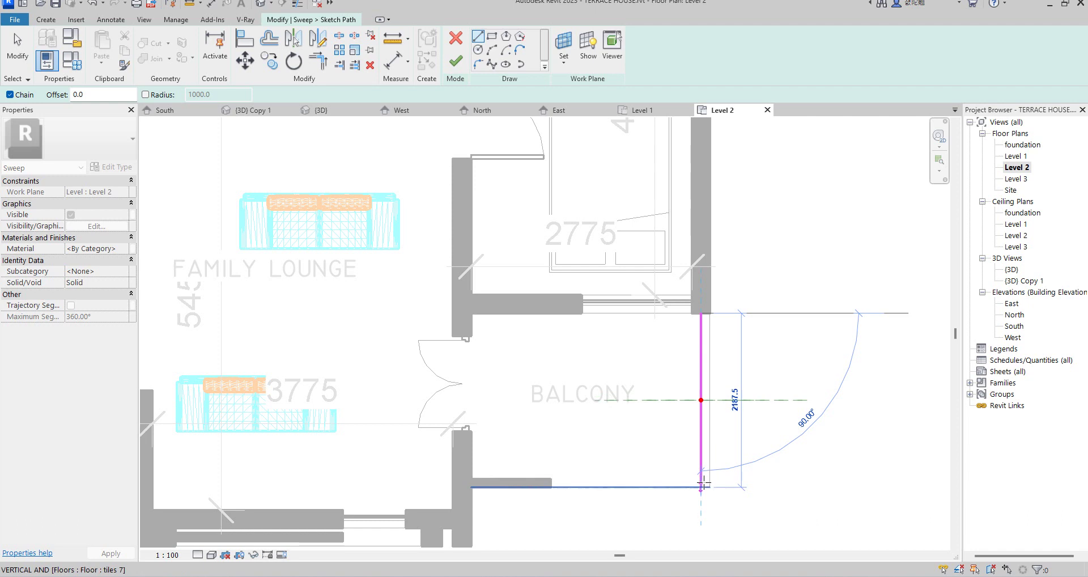
scroll(702, 485, "up", 2)
scroll(701, 481, "up", 1)
left_click(698, 477)
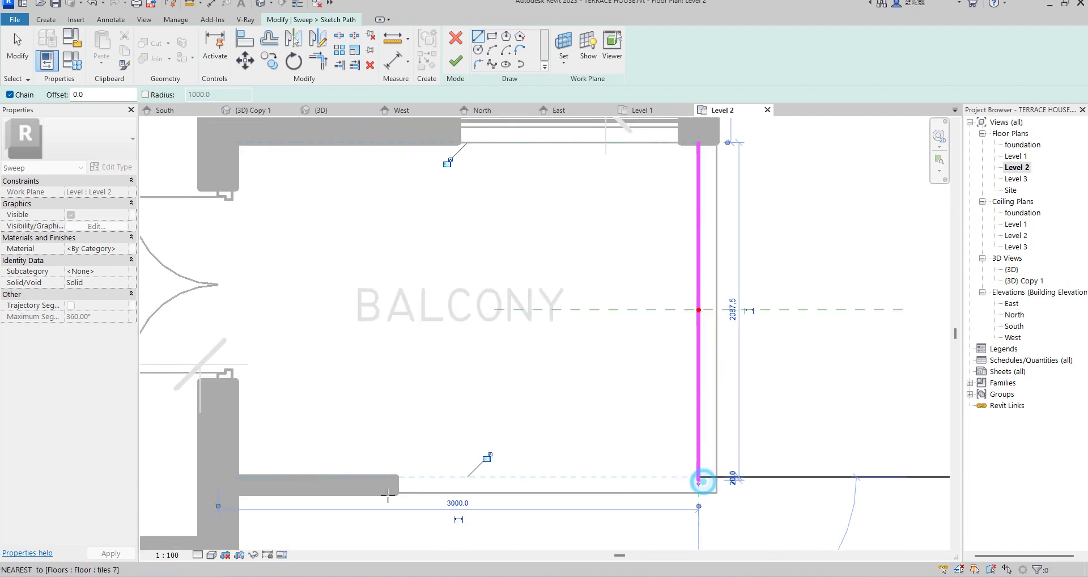
left_click(236, 476)
left_click(455, 60)
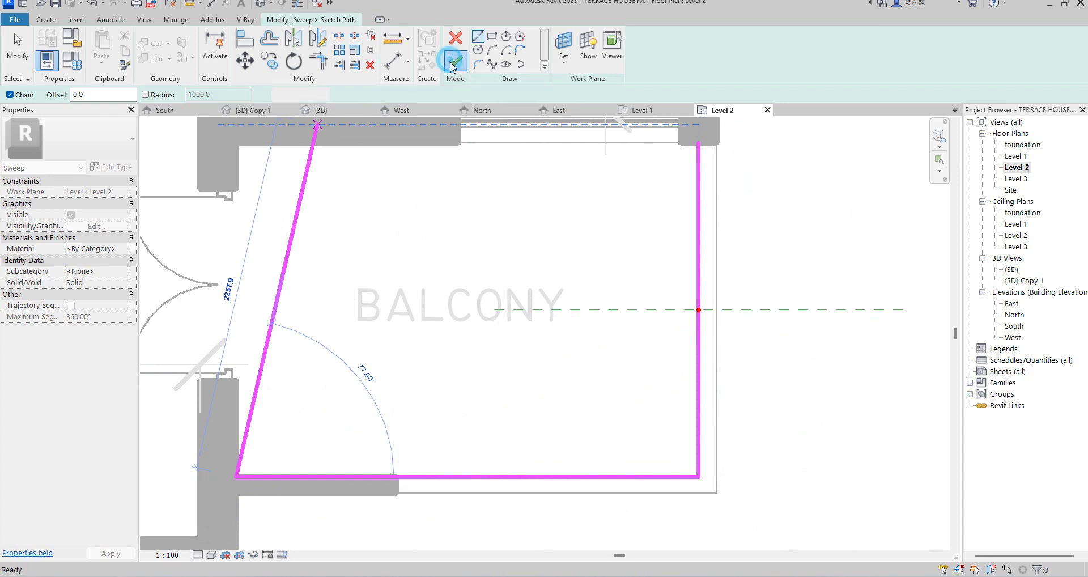
Edit the profile in the South elevation with a 900 mm vertical guide line at the floor edge.
left_click(664, 62)
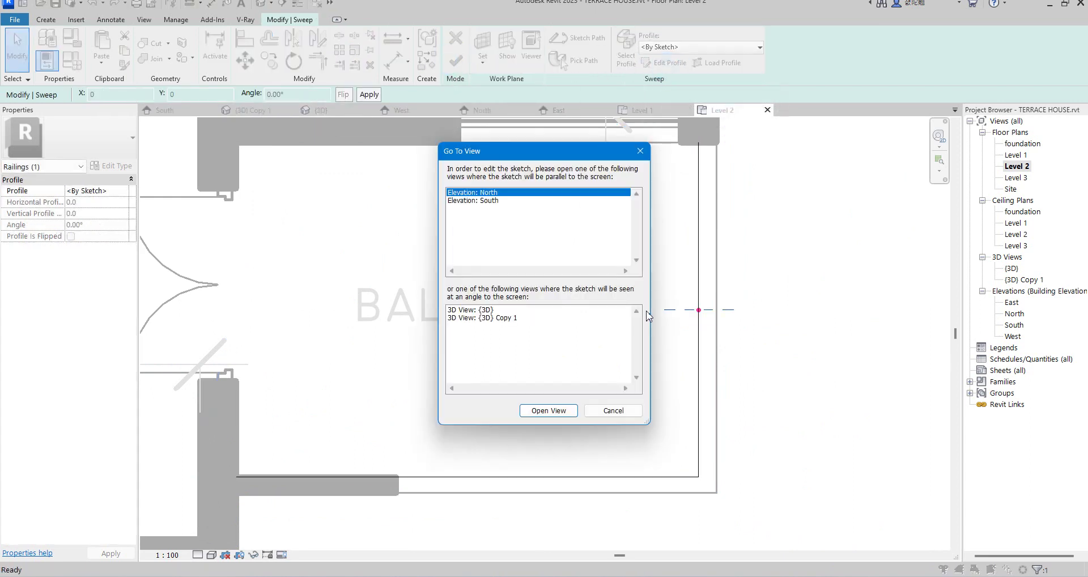
left_click(490, 201)
left_click(564, 416)
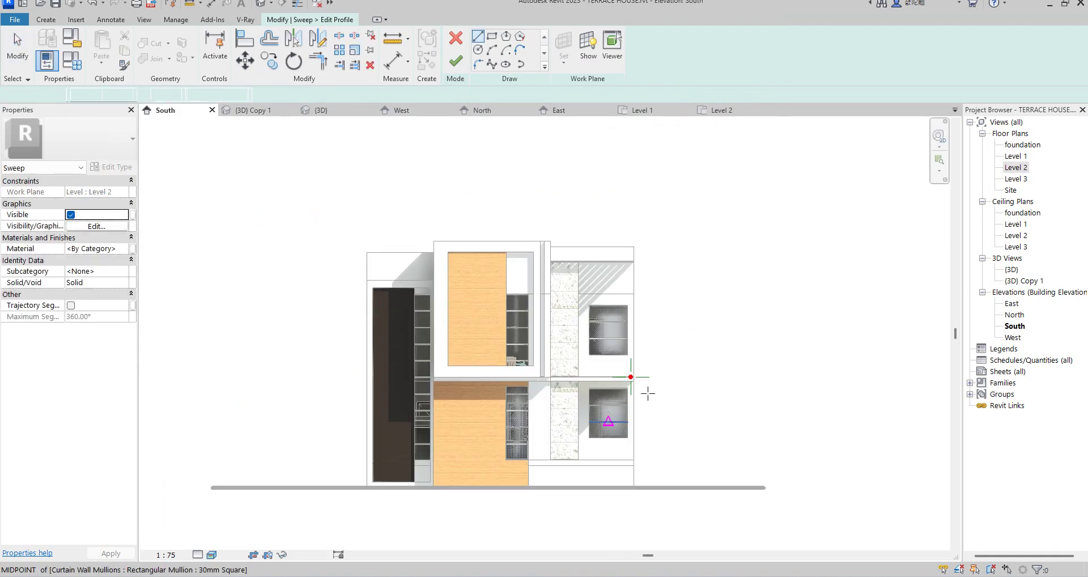
scroll(643, 363, "up", 5)
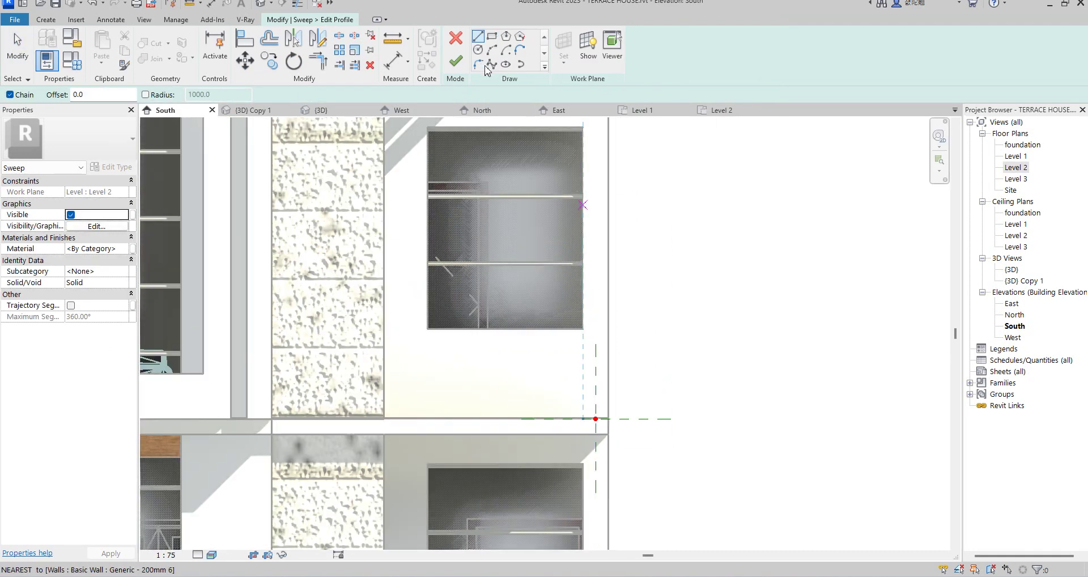
left_click(595, 419)
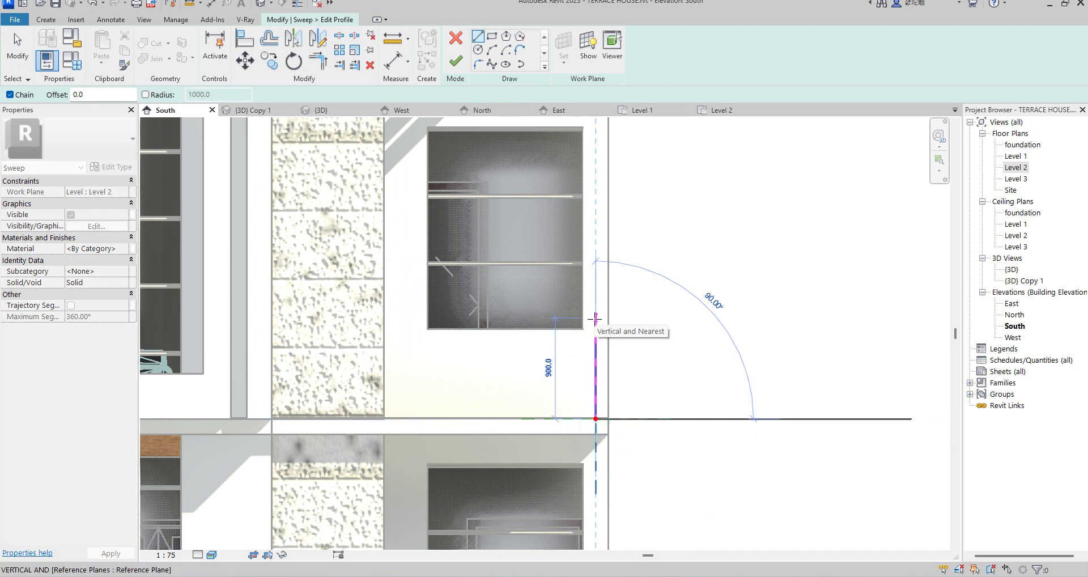
left_click(595, 319)
key("Escape")
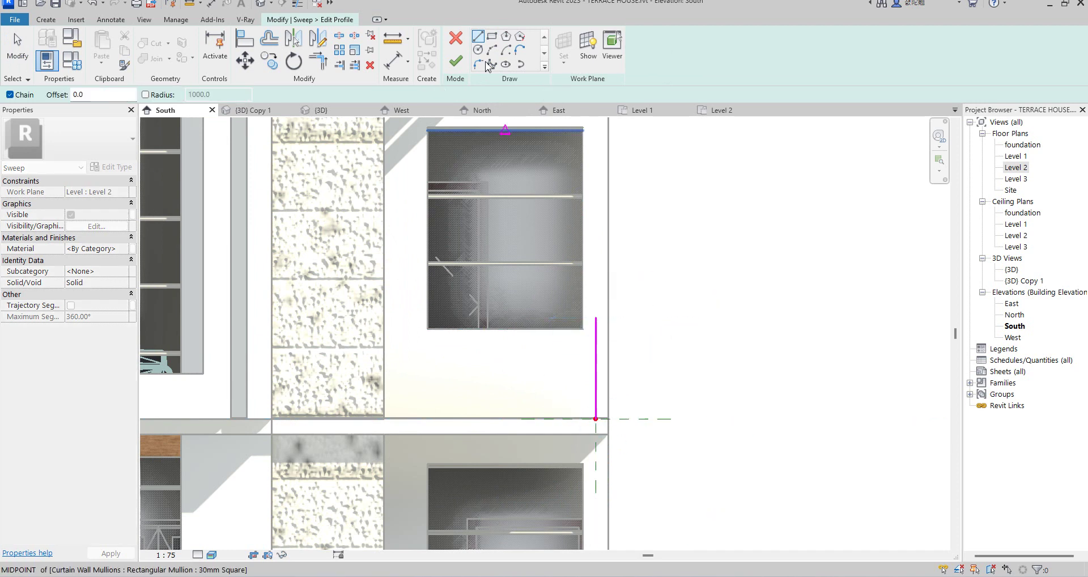
Draw a small circle centred at the top of the 900 mm line.
left_click(479, 63)
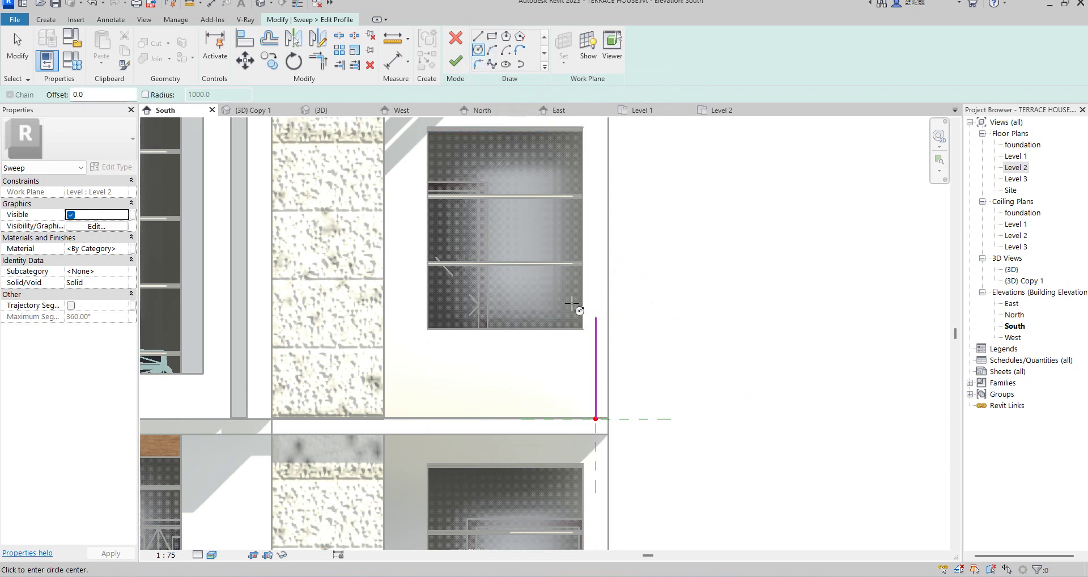
scroll(581, 311, "up", 3)
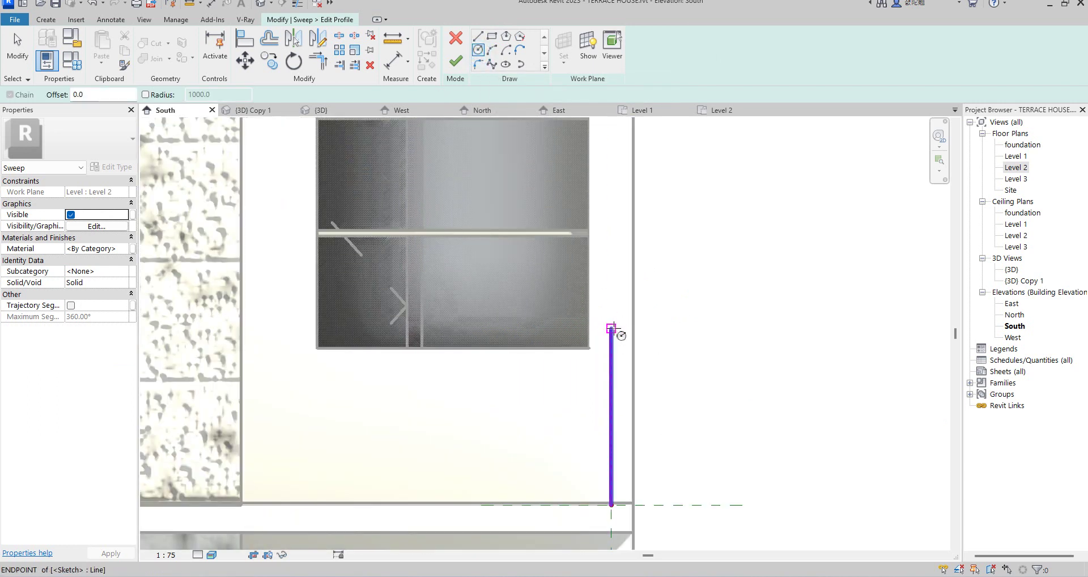
left_click(612, 329)
scroll(609, 329, "up", 2)
scroll(606, 328, "up", 2)
scroll(605, 328, "up", 1)
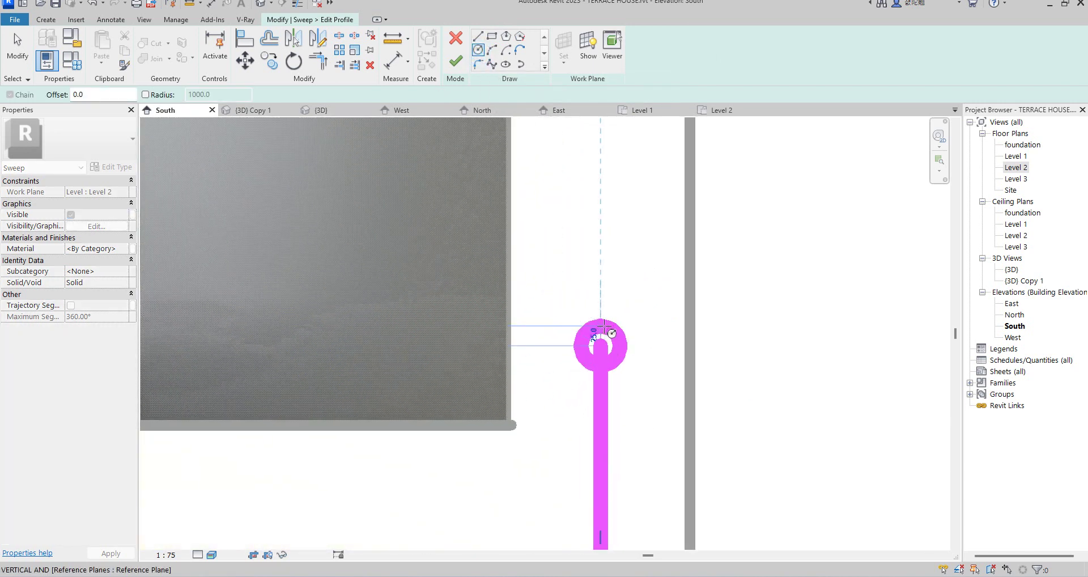
left_click(604, 326)
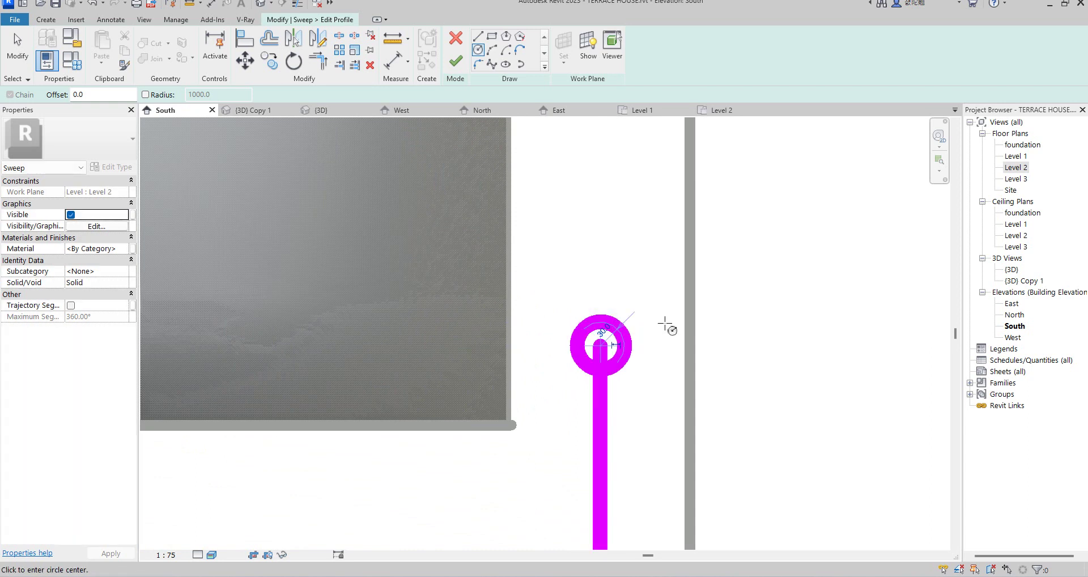
key("Escape")
key("Escape")
Delete the vertical guide line and finish both the circular profile and the rail sweep.
left_click(600, 442)
key("Delete")
scroll(603, 447, "down", 2)
left_click(459, 61)
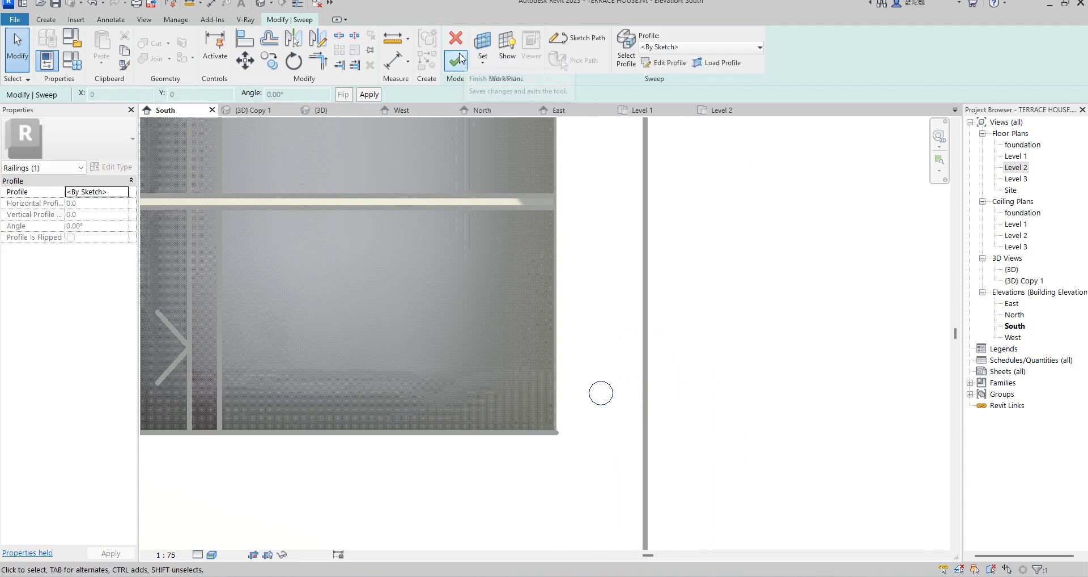
left_click(459, 58)
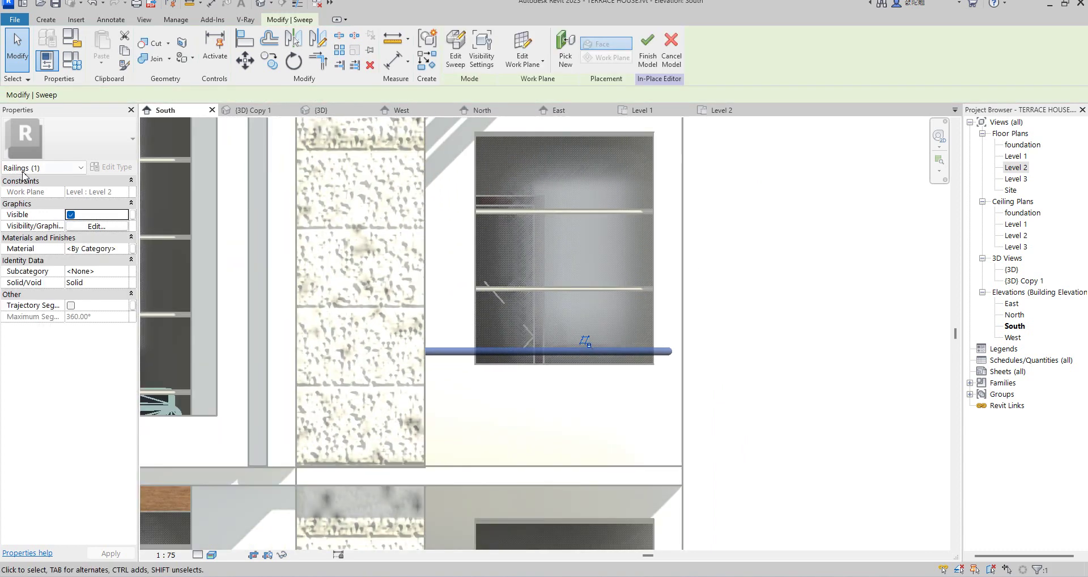
Duplicate the Aluminum material with its assets to create Aluminum(1) for the rail.
left_click(126, 251)
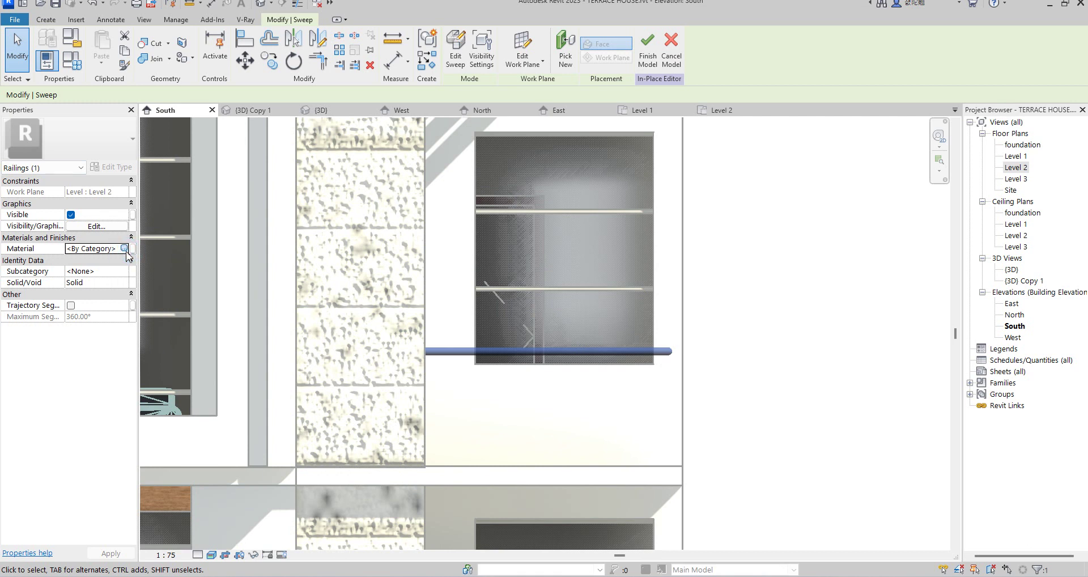
left_click(126, 250)
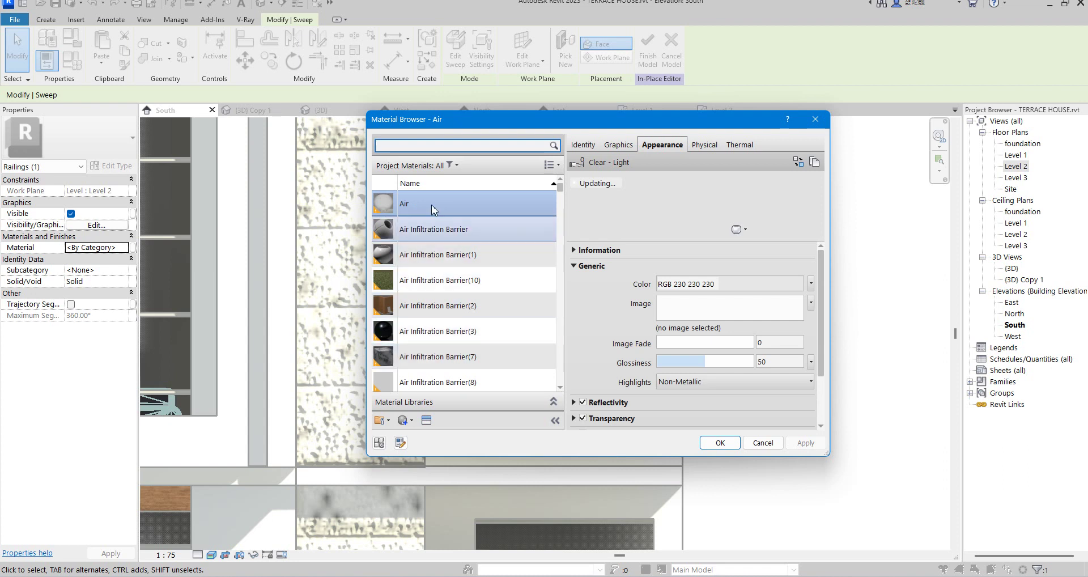
scroll(469, 363, "down", 5)
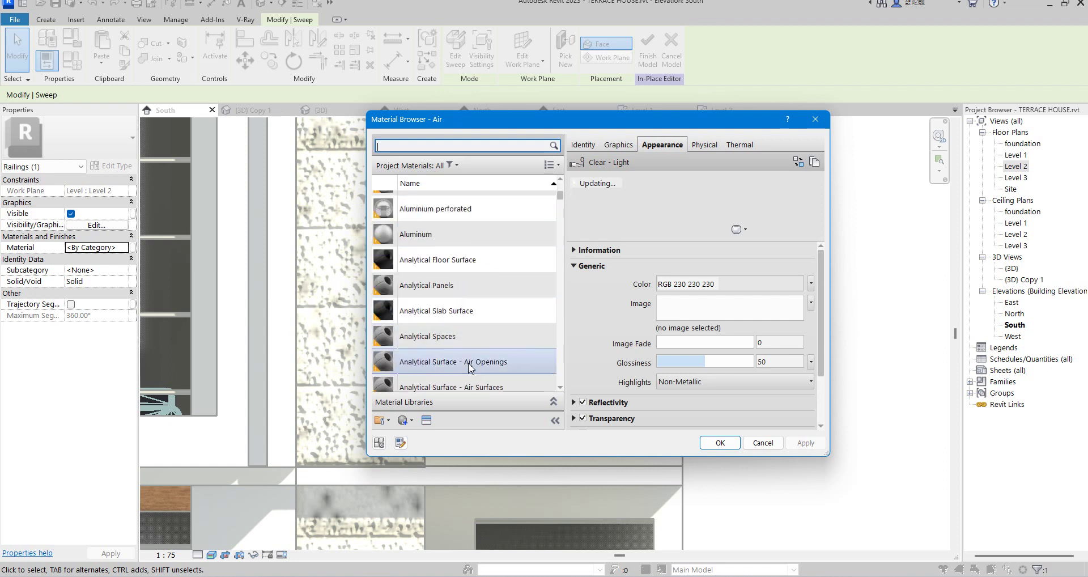
left_click(423, 236)
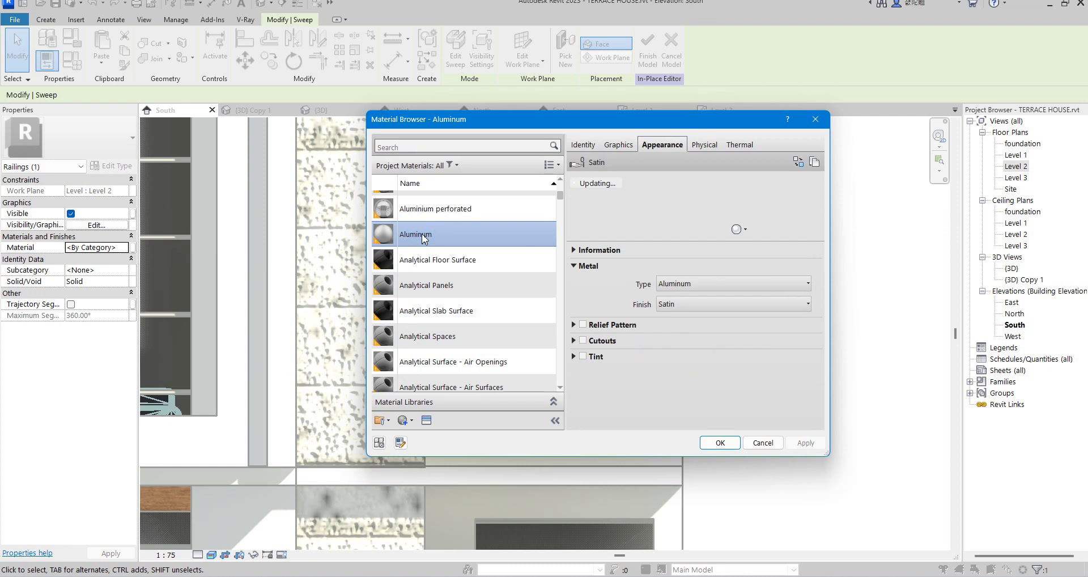
right_click(424, 236)
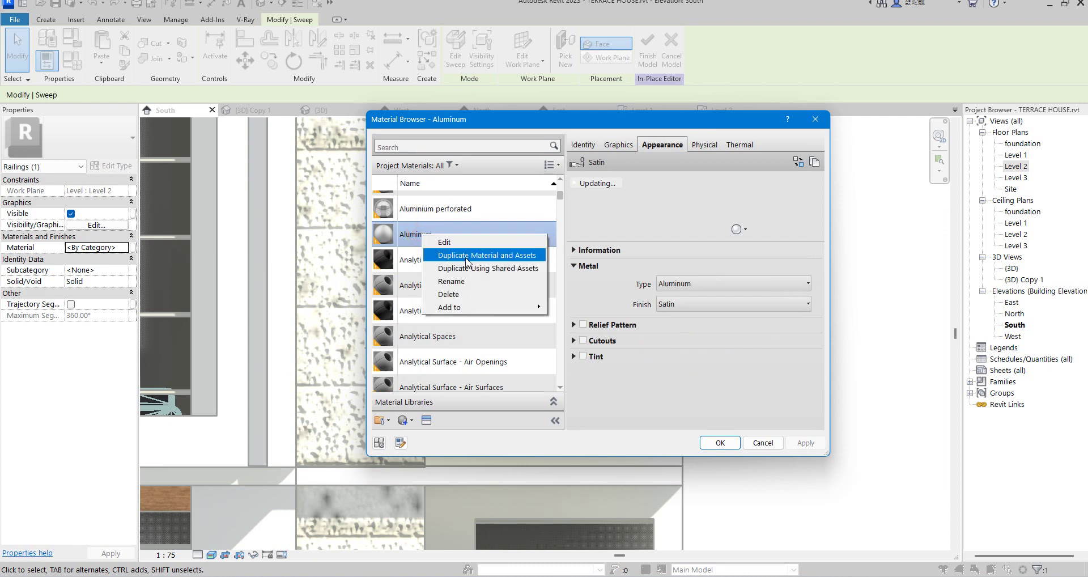
left_click(467, 261)
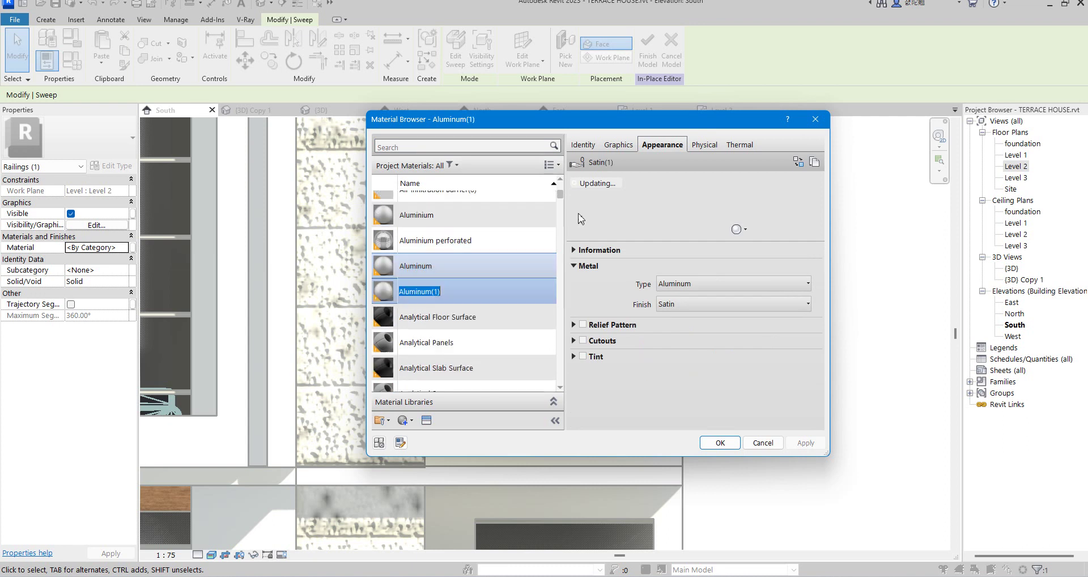
Enable Use Render Appearance in Aluminum(1)'s graphics and bring up the Asset Browser.
left_click(619, 146)
left_click(658, 171)
left_click(662, 144)
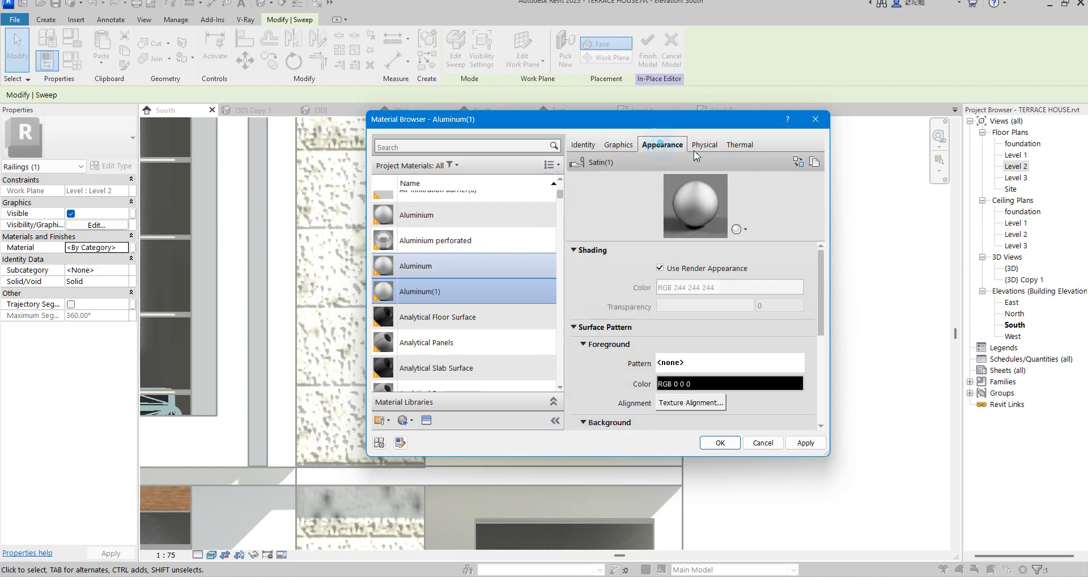
left_click(797, 161)
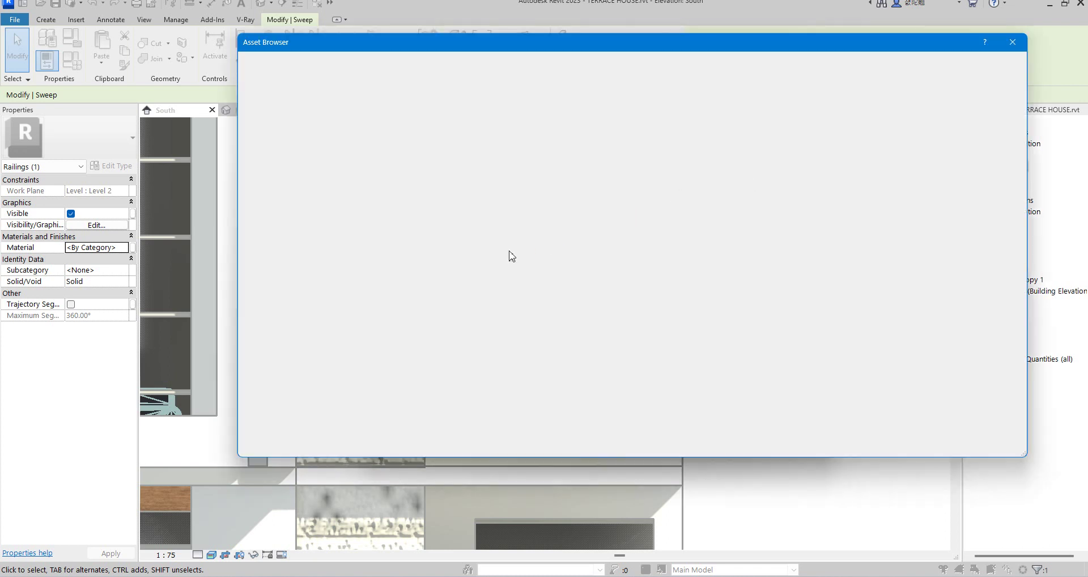
Apply the Metal > Chrome - Polished Blue appearance to Aluminum(1) and confirm it for the rail.
left_click(243, 130)
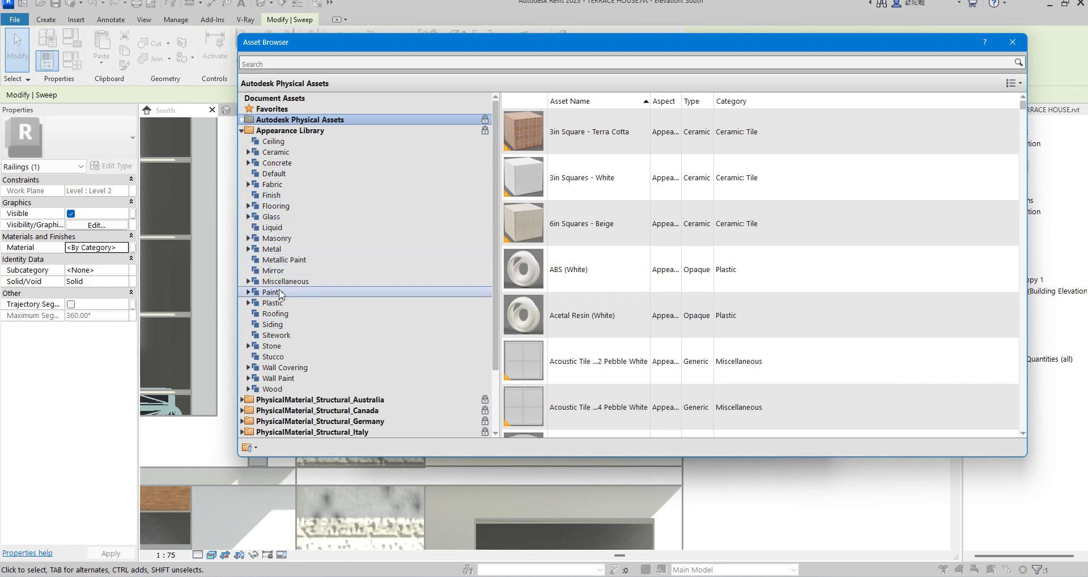
left_click(272, 249)
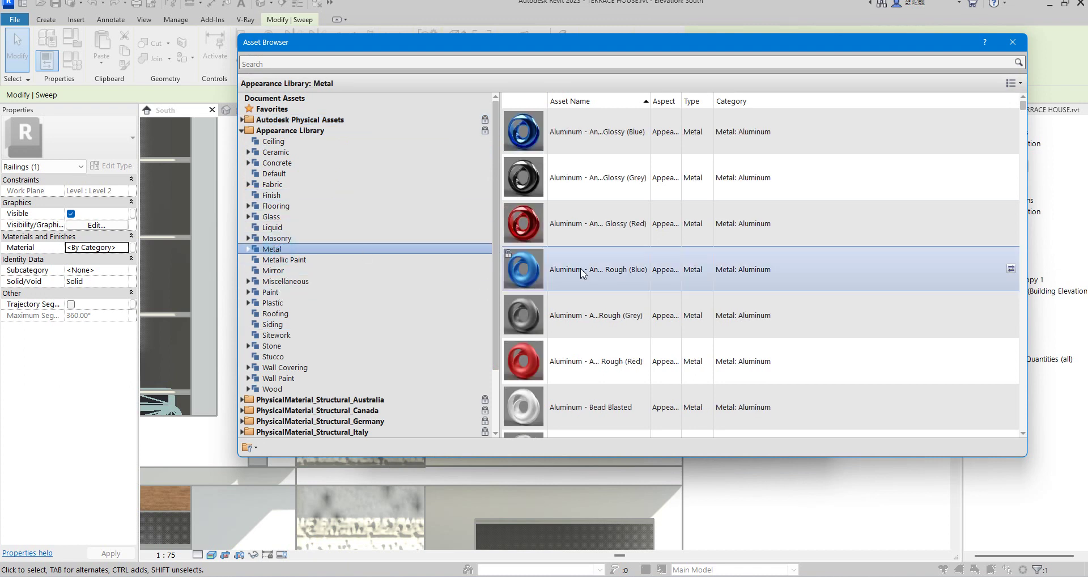
scroll(582, 266, "down", 2)
scroll(581, 261, "down", 3)
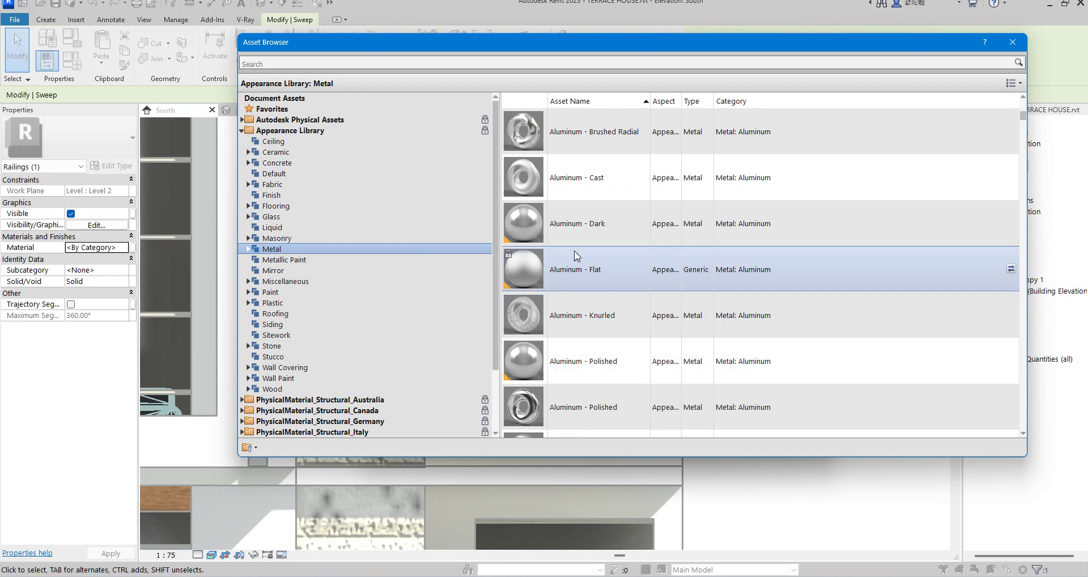
scroll(589, 340, "down", 3)
scroll(592, 388, "down", 3)
scroll(592, 388, "down", 3)
scroll(592, 388, "down", 3)
scroll(593, 391, "down", 3)
scroll(593, 391, "down", 3)
scroll(593, 391, "down", 3)
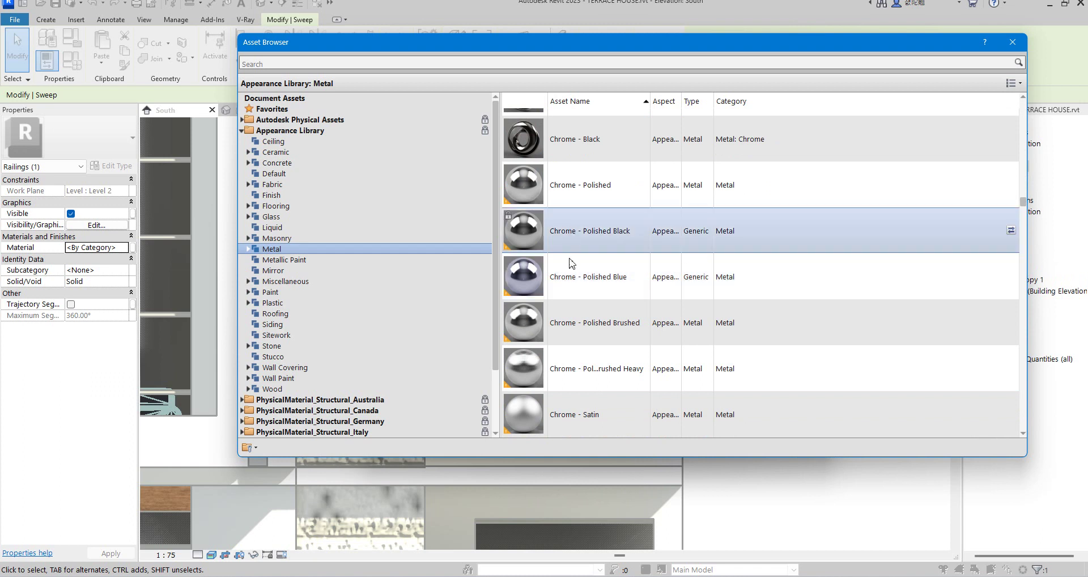
double_click(564, 277)
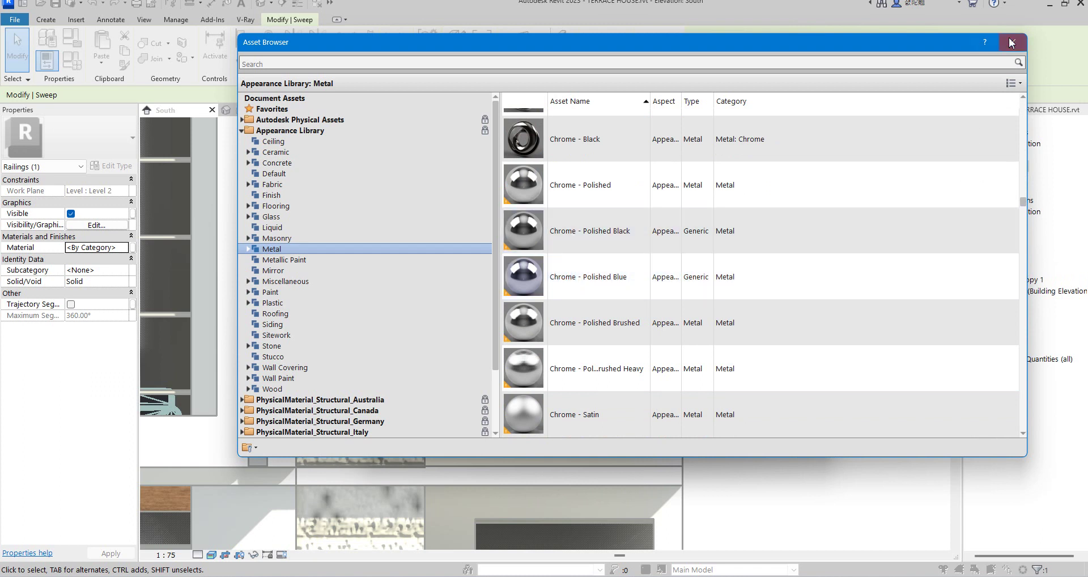
left_click(1012, 42)
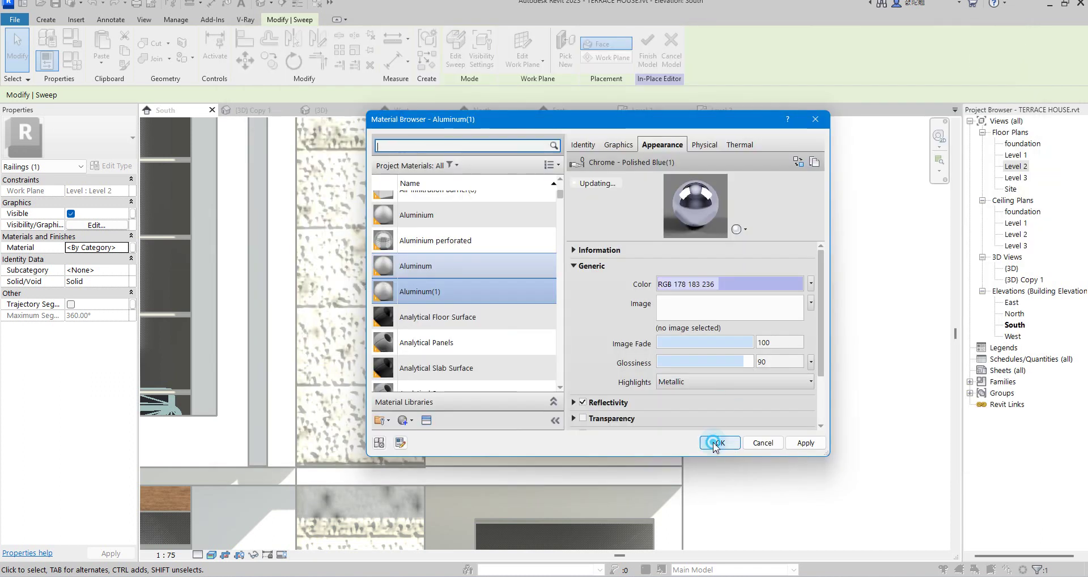
left_click(716, 442)
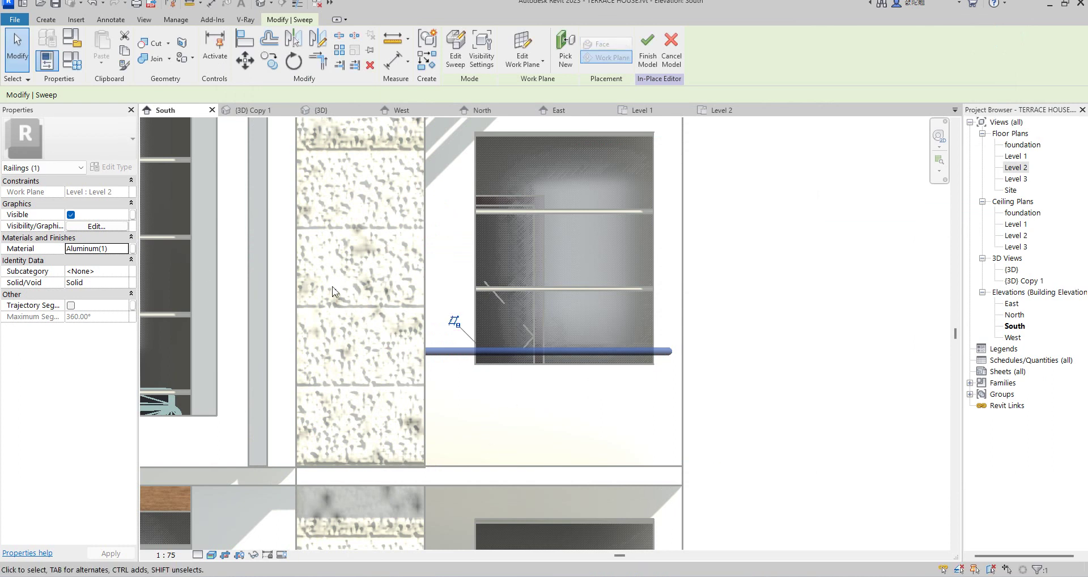
Copy the rail to just below the original, then begin editing the lower rail's sweep.
left_click(483, 393)
scroll(497, 357, "down", 2)
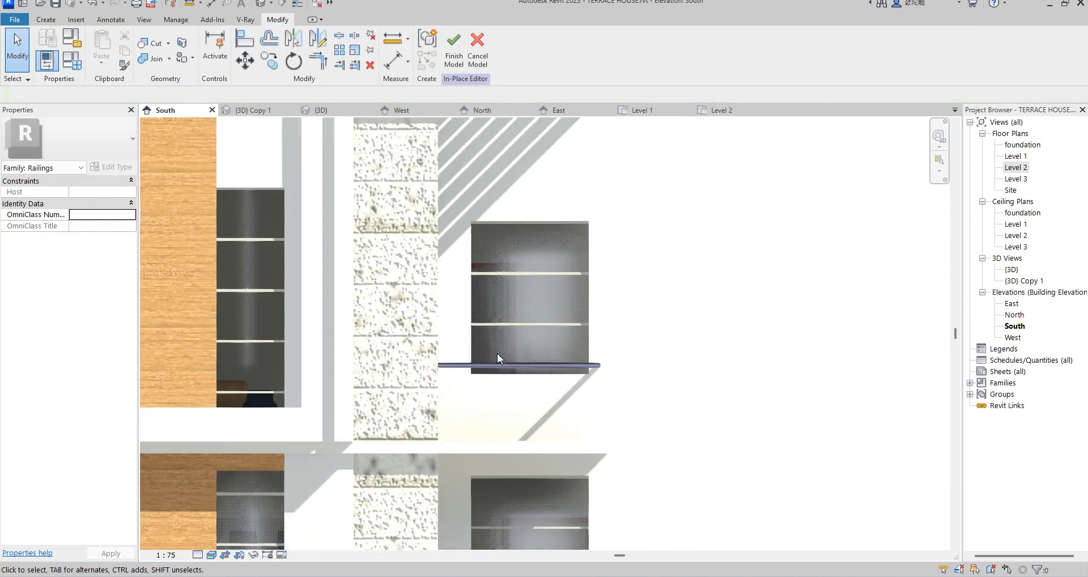
left_click(497, 366)
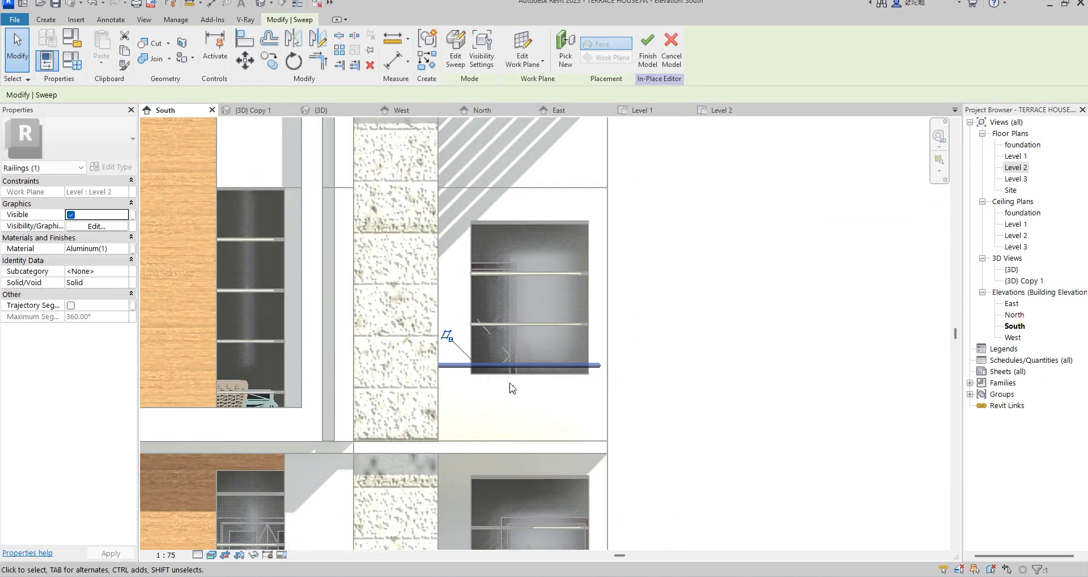
left_click(272, 68)
scroll(617, 379, "up", 3)
scroll(619, 377, "up", 2)
left_click(612, 364)
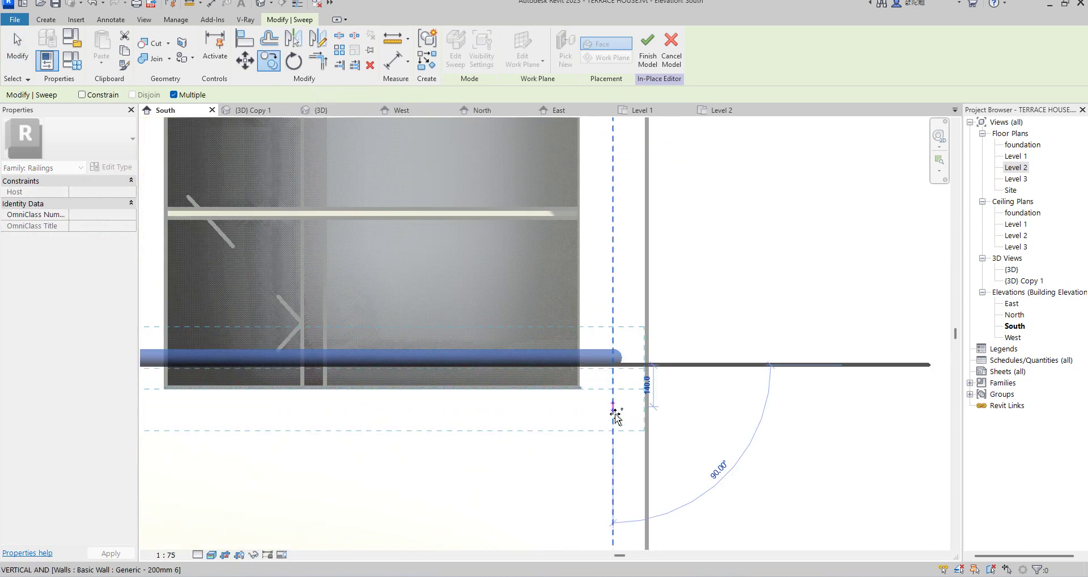
left_click(614, 413)
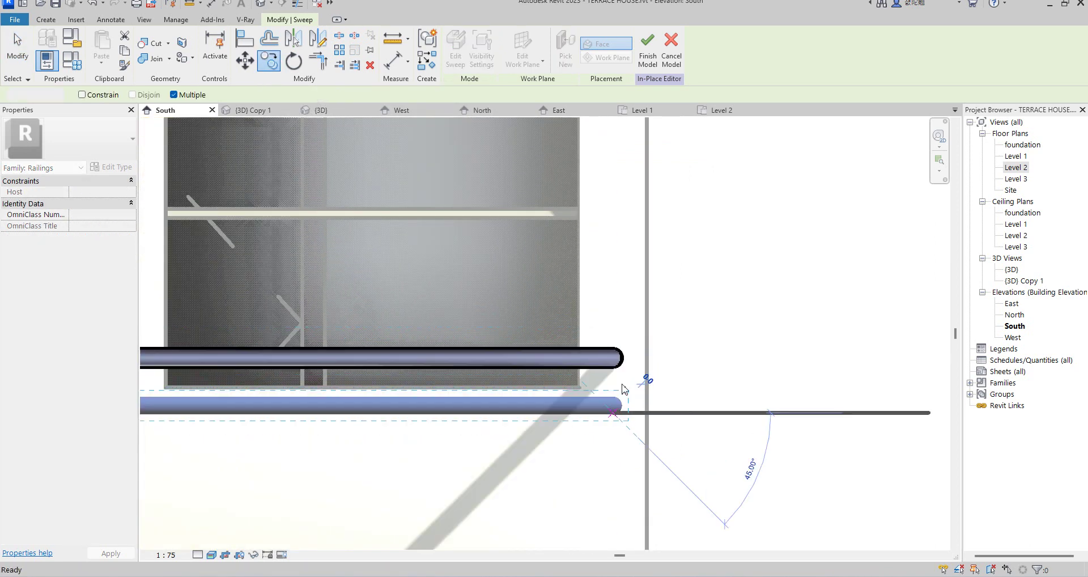
key("Escape")
left_click(455, 56)
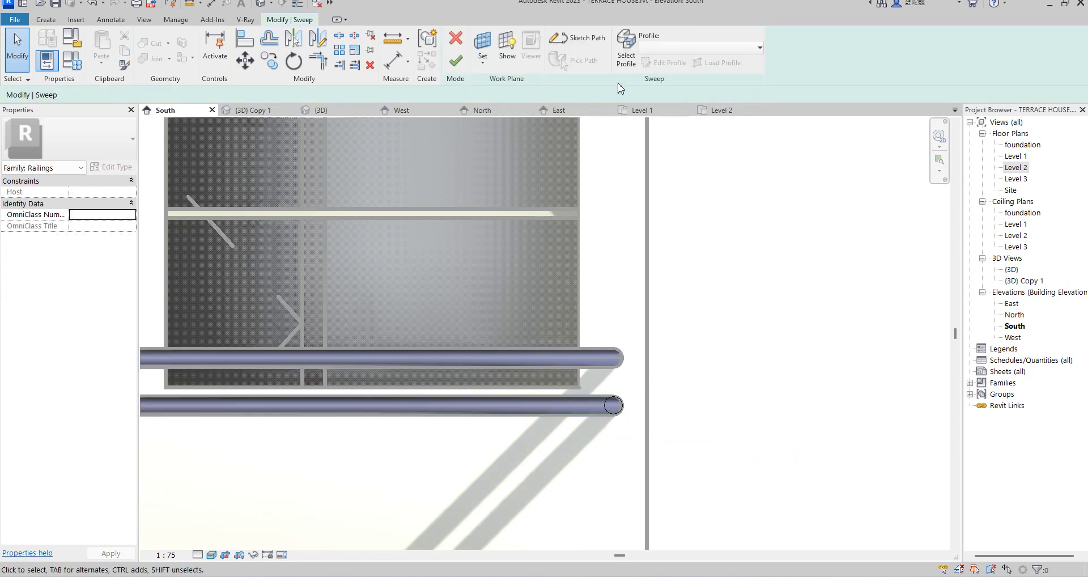
Open the lower sweep's profile sketch in the South elevation.
left_click(623, 66)
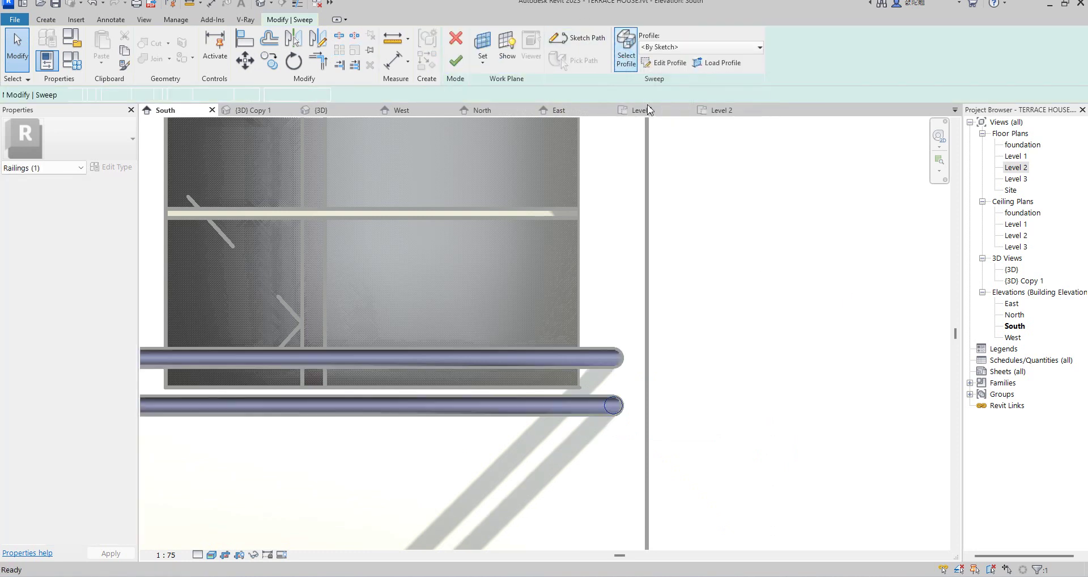
left_click(662, 62)
scroll(627, 343, "up", 4)
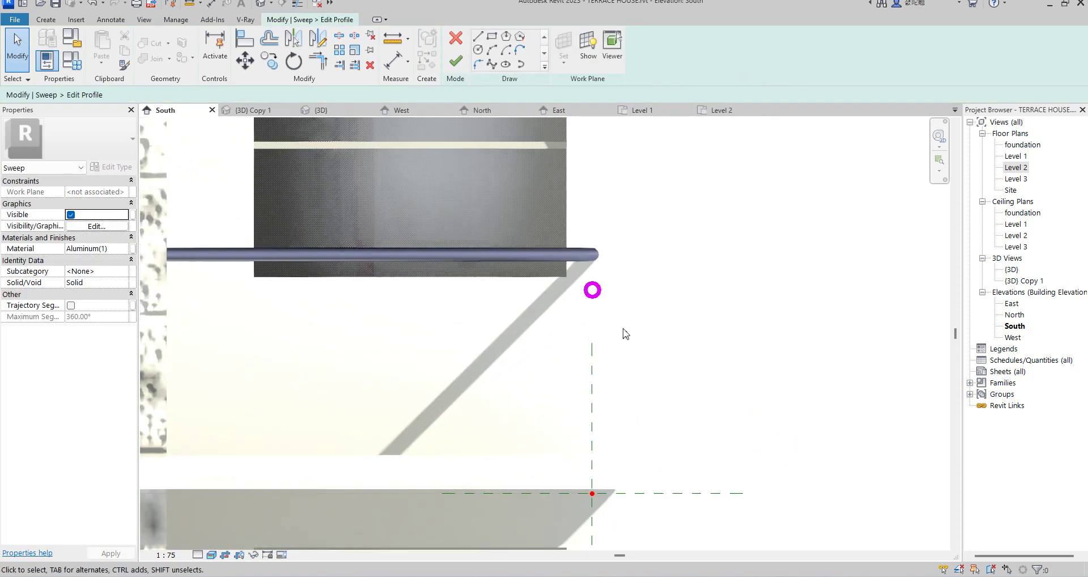
scroll(626, 343, "up", 1)
left_click(593, 286)
left_click(646, 364)
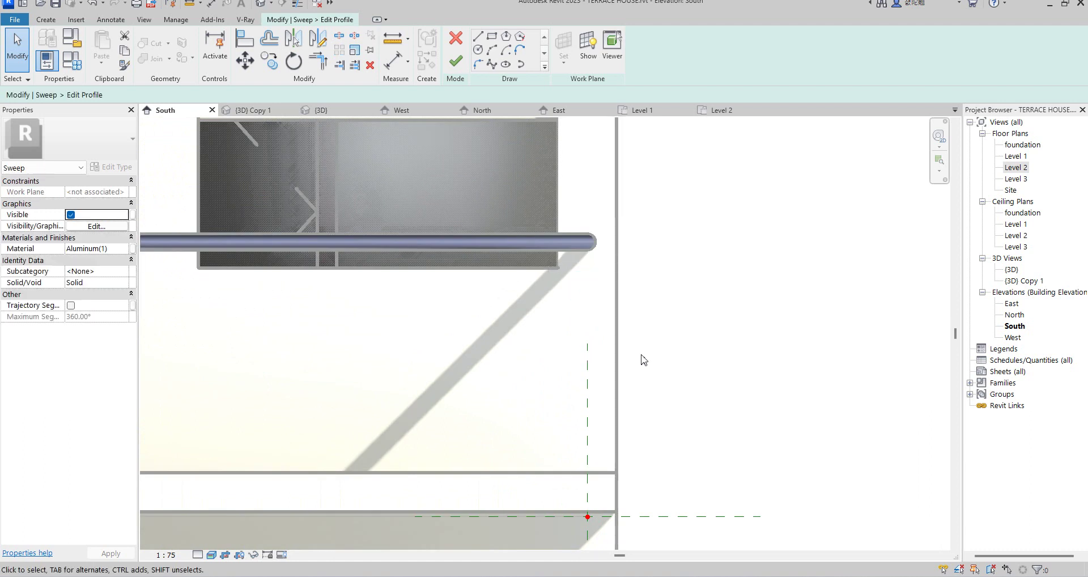
Start a rectangle at the rail pipe end, then cancel the attempt.
left_click(491, 37)
scroll(587, 252, "up", 3)
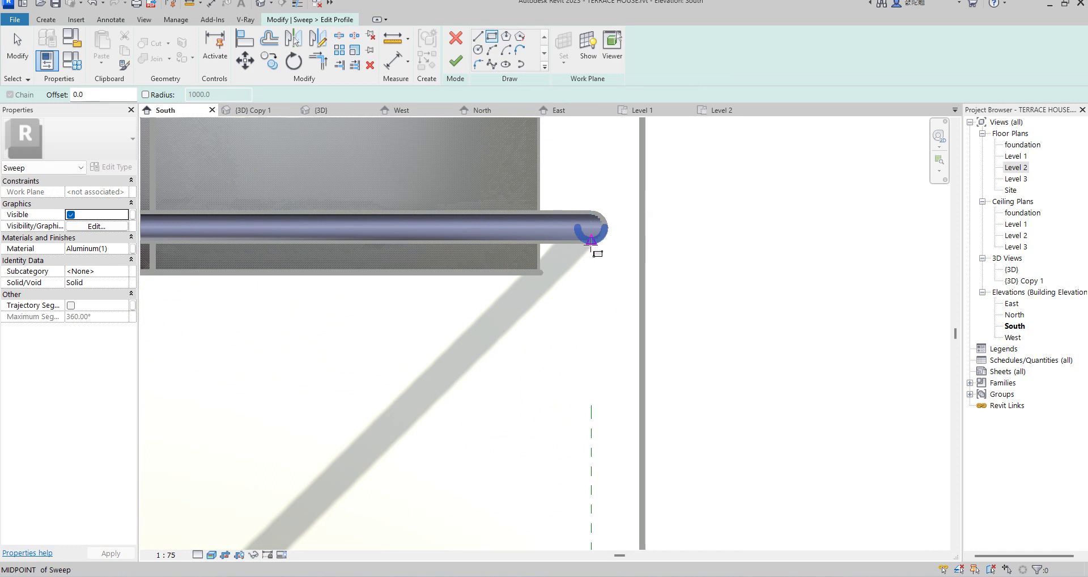
scroll(588, 247, "up", 2)
left_click(586, 233)
scroll(598, 317, "down", 2)
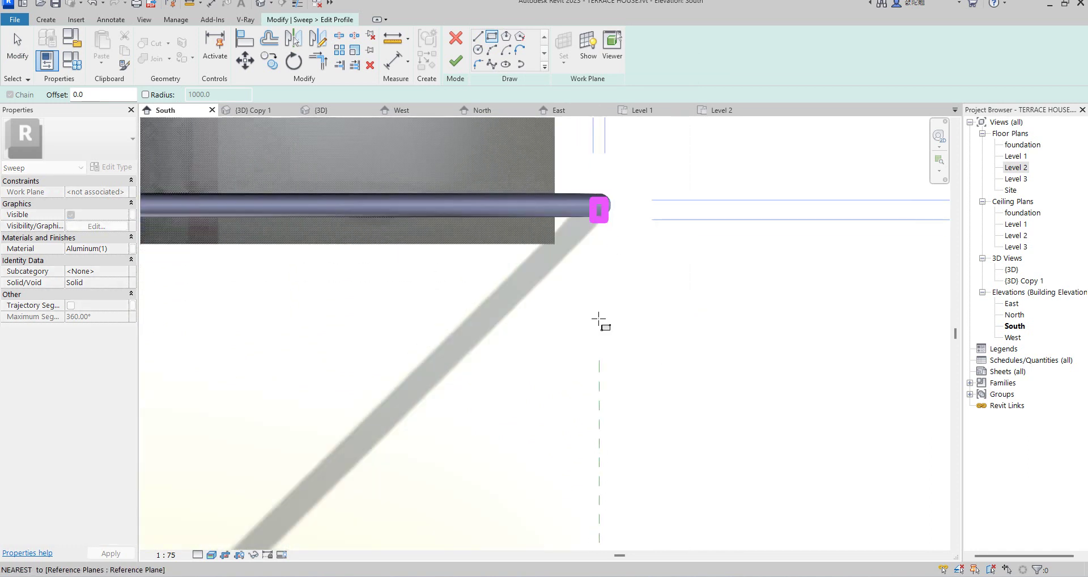
scroll(595, 351, "down", 2)
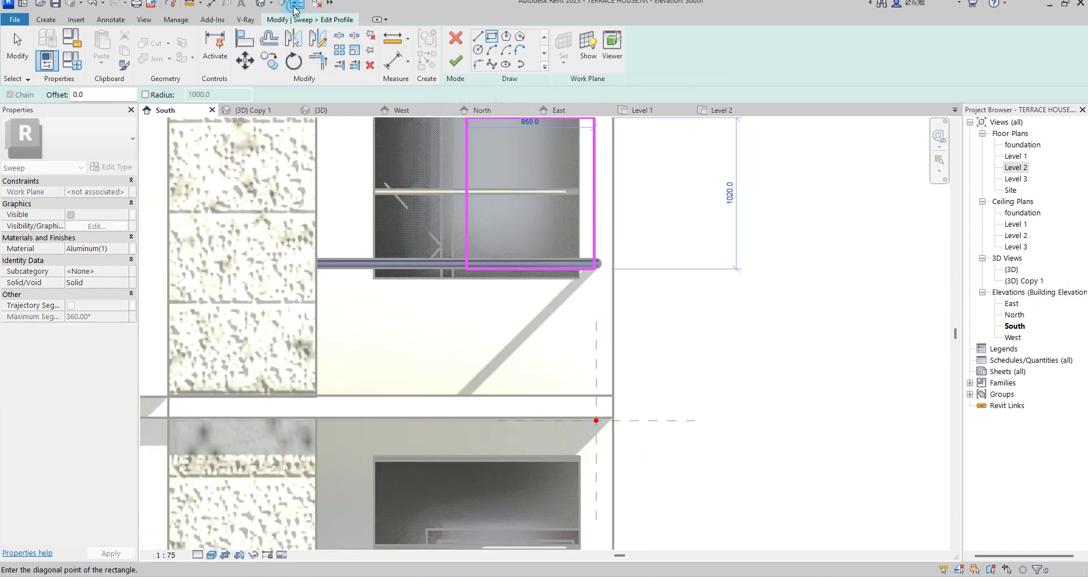
scroll(593, 272, "up", 9)
key("Escape")
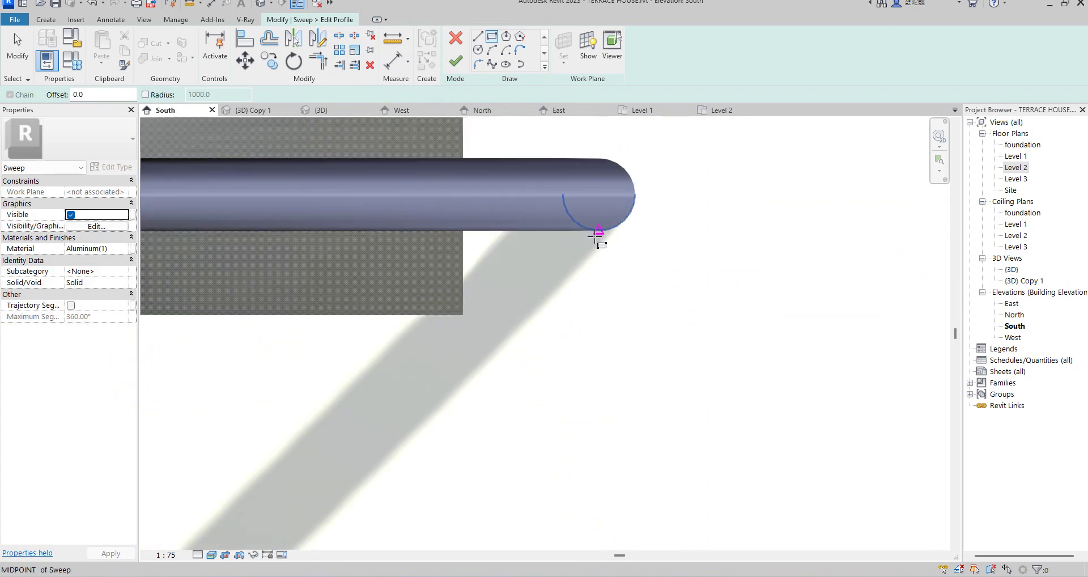
Draw the panel rectangle from just below the pipe end down to the ground line.
left_click(588, 240)
scroll(616, 379, "down", 3)
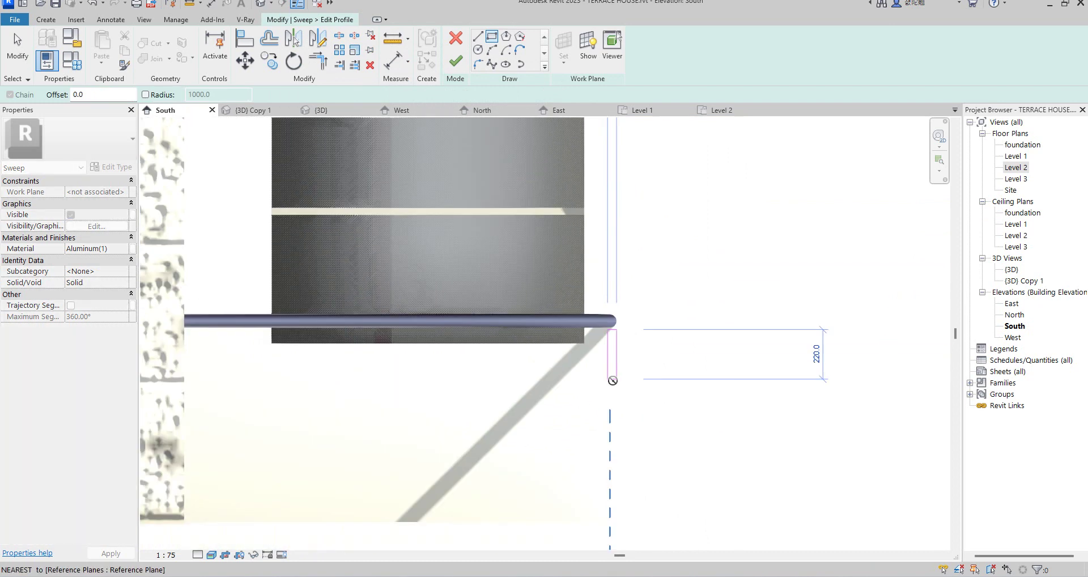
scroll(601, 488, "up", 2)
scroll(599, 495, "up", 2)
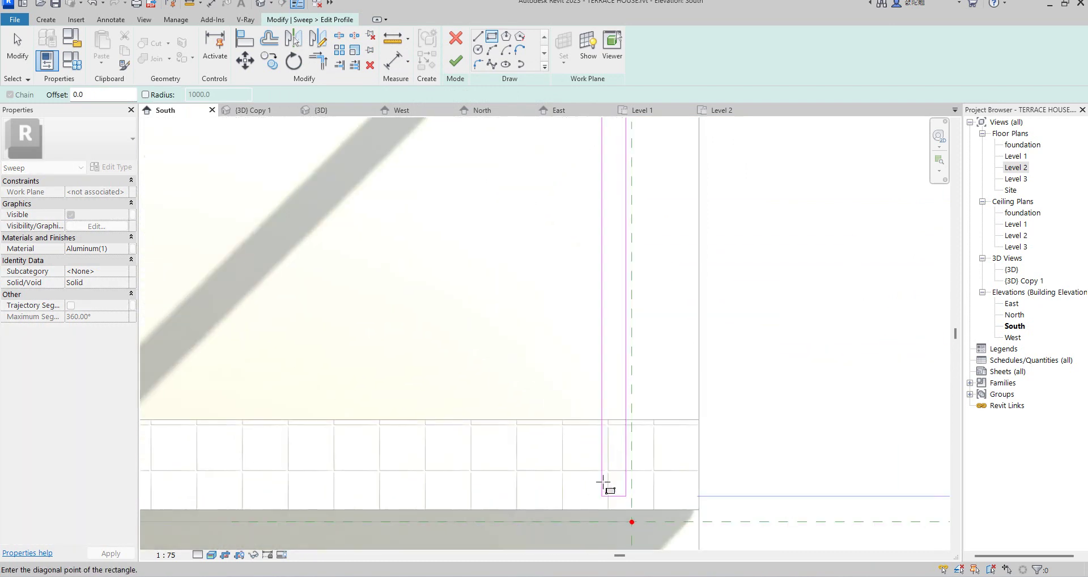
scroll(609, 453, "up", 1)
scroll(619, 396, "up", 1)
left_click(620, 352)
scroll(566, 357, "up", 2)
scroll(567, 340, "up", 2)
scroll(633, 265, "up", 1)
right_click(632, 233)
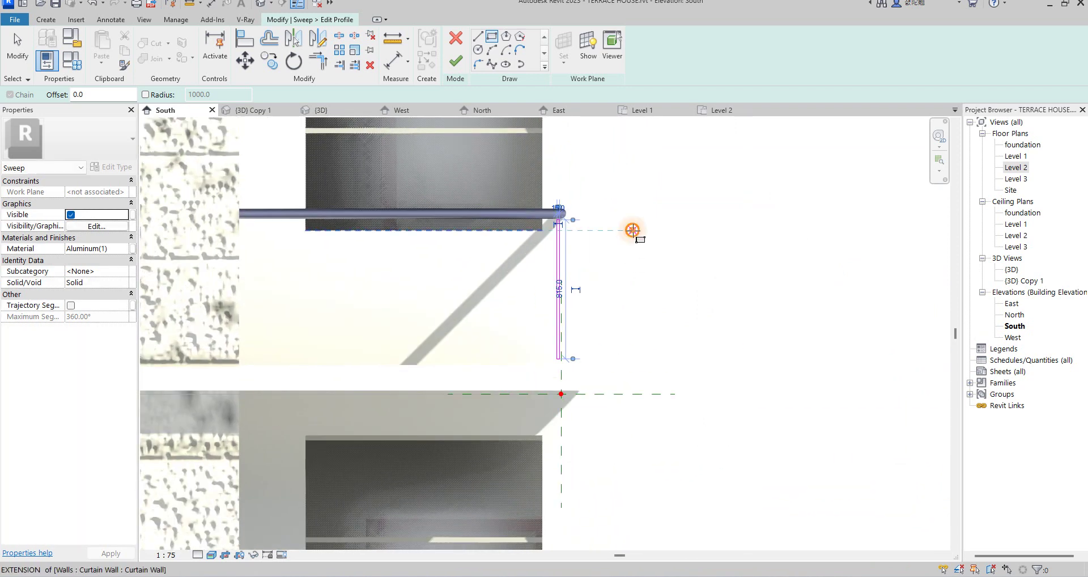
left_click(660, 235)
Finish the profile and sweep edits, then select the new panel sweep.
left_click(458, 64)
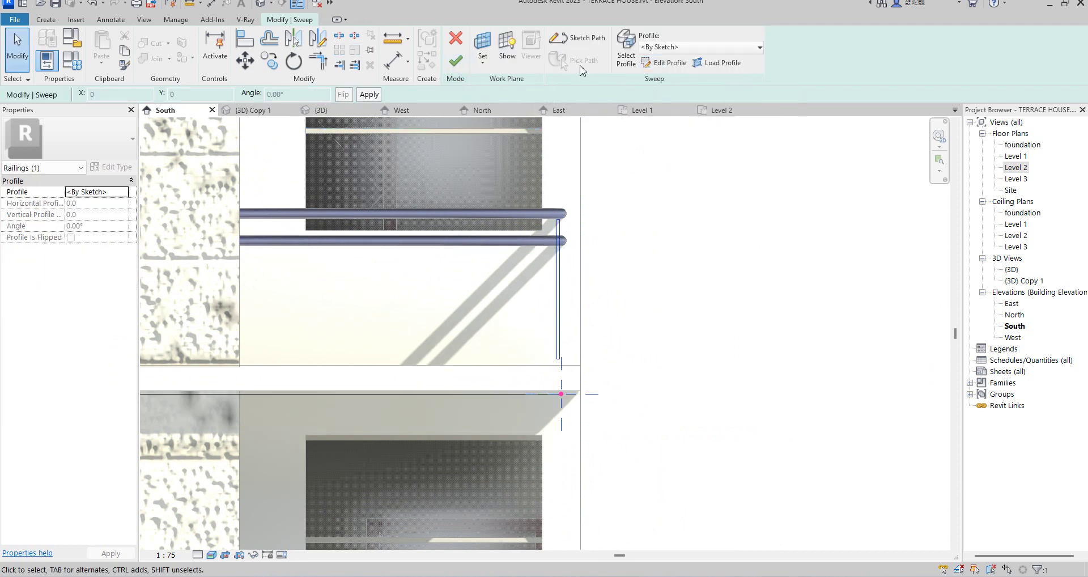
left_click(453, 64)
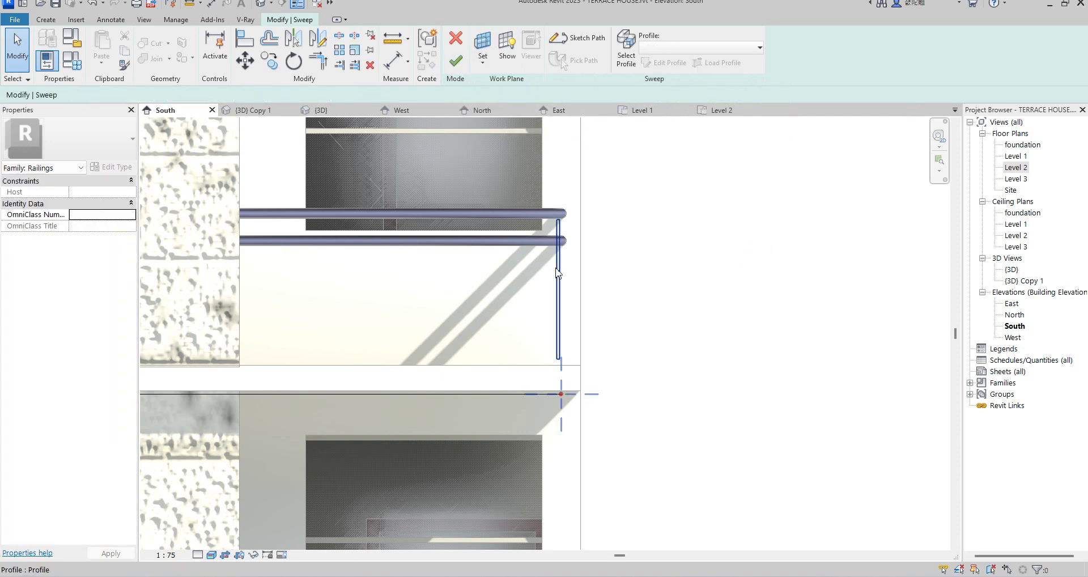
left_click(458, 63)
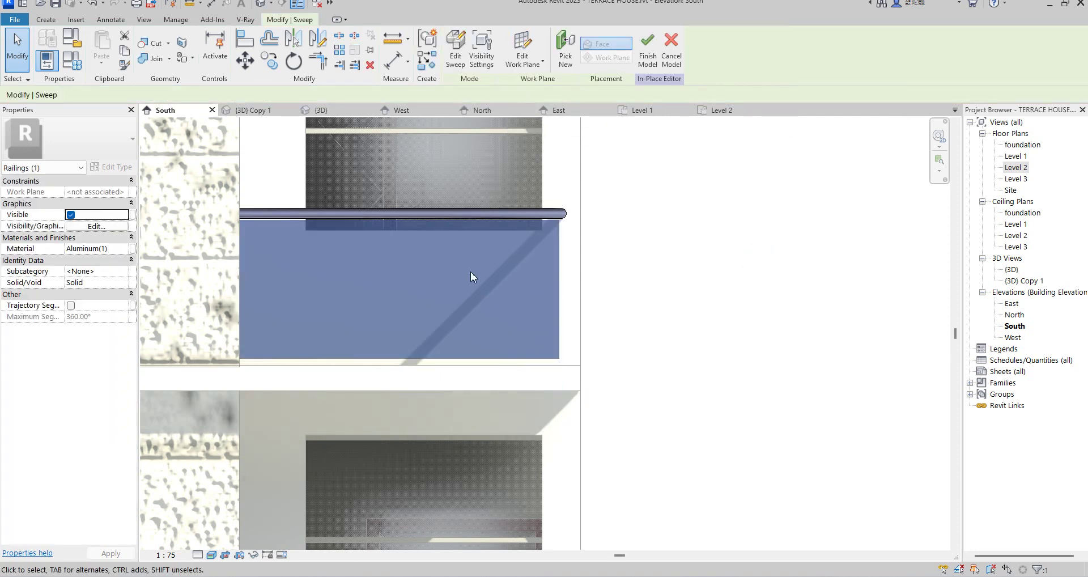
Duplicate the panel's Aluminum(1) material as a new Aluminum(2) material.
left_click(129, 249)
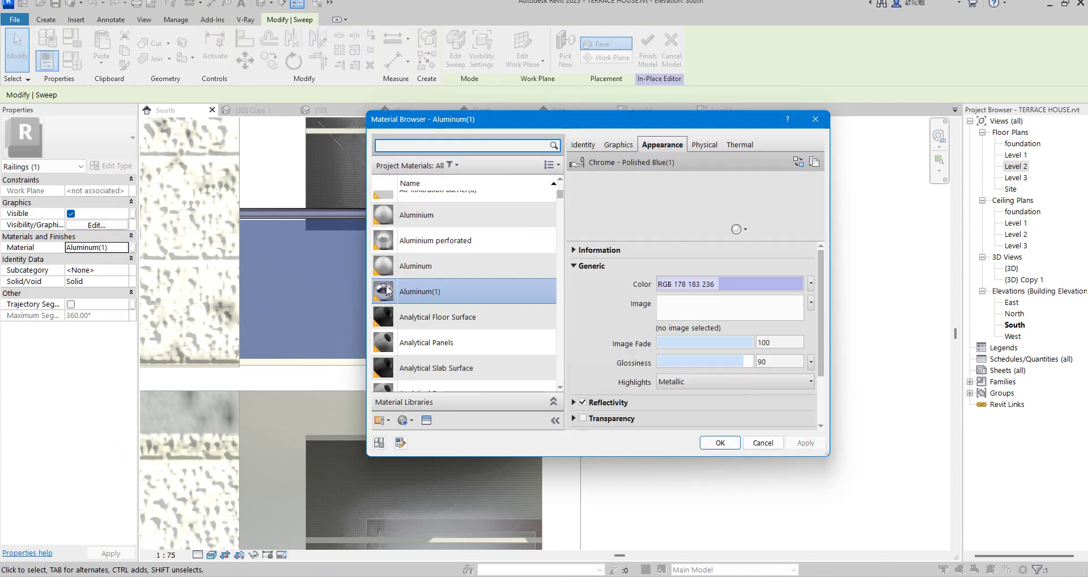
right_click(420, 294)
left_click(448, 312)
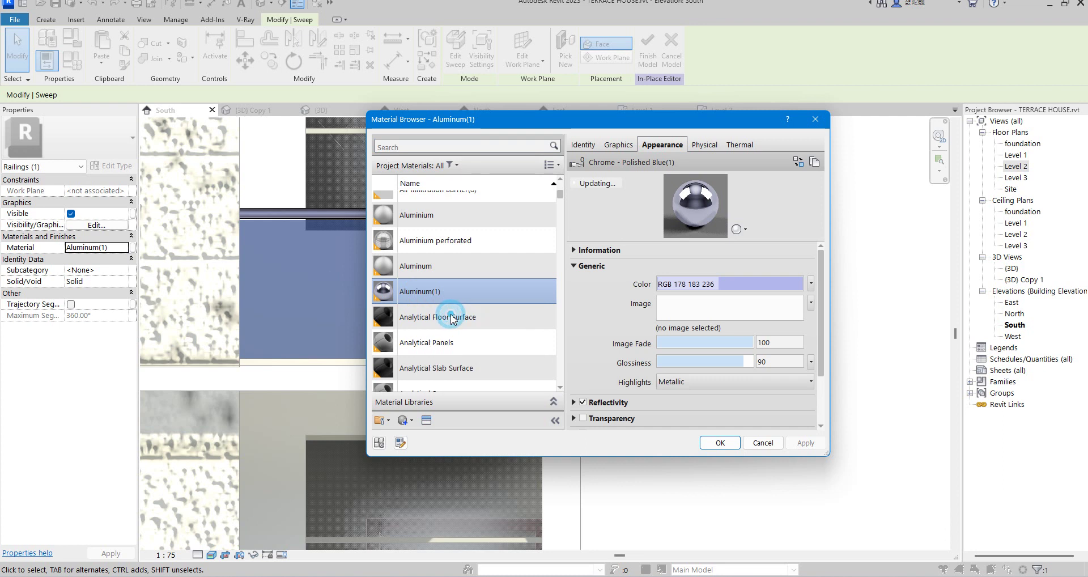
left_click(619, 145)
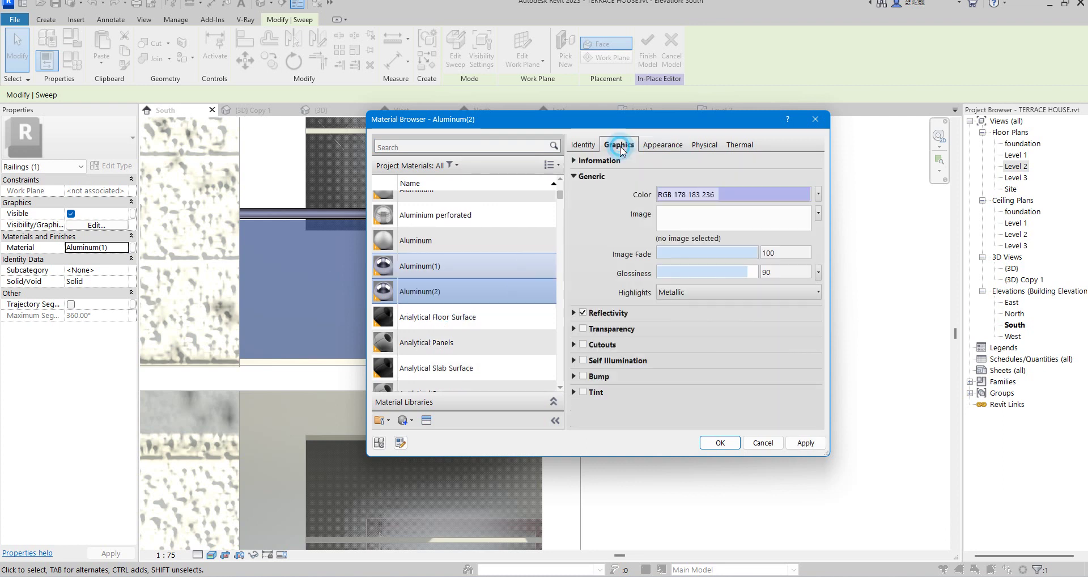
left_click(662, 145)
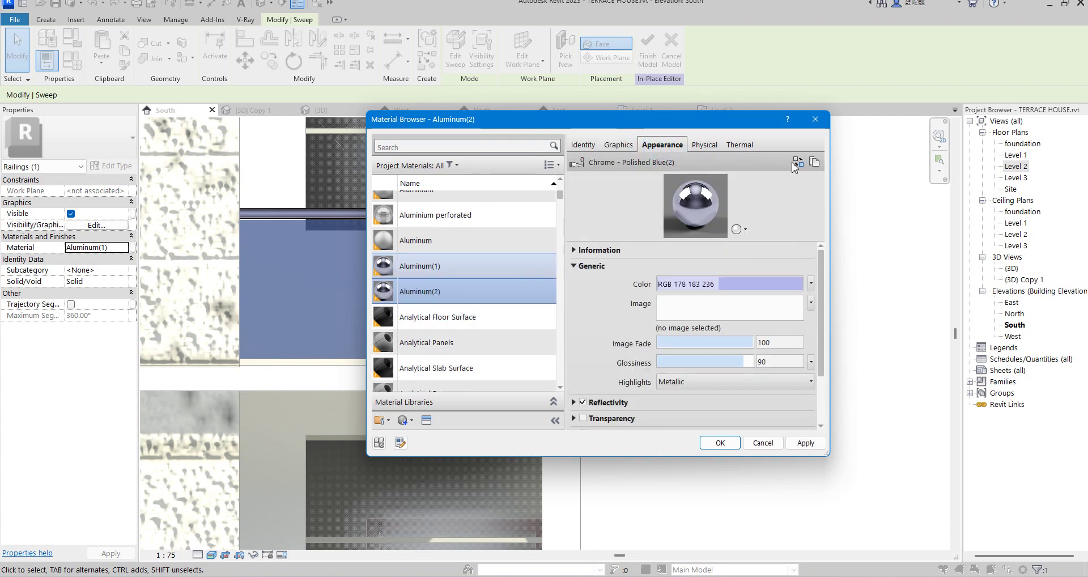
Replace Aluminum(2)'s appearance with Glass > Dark Gray at 39 reflectance and confirm.
left_click(796, 163)
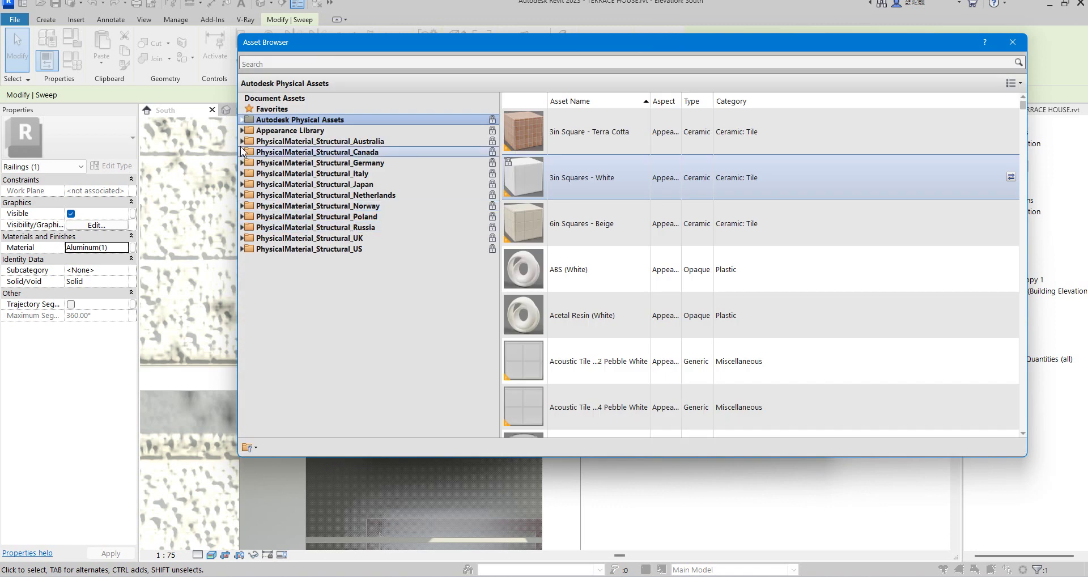
left_click(242, 131)
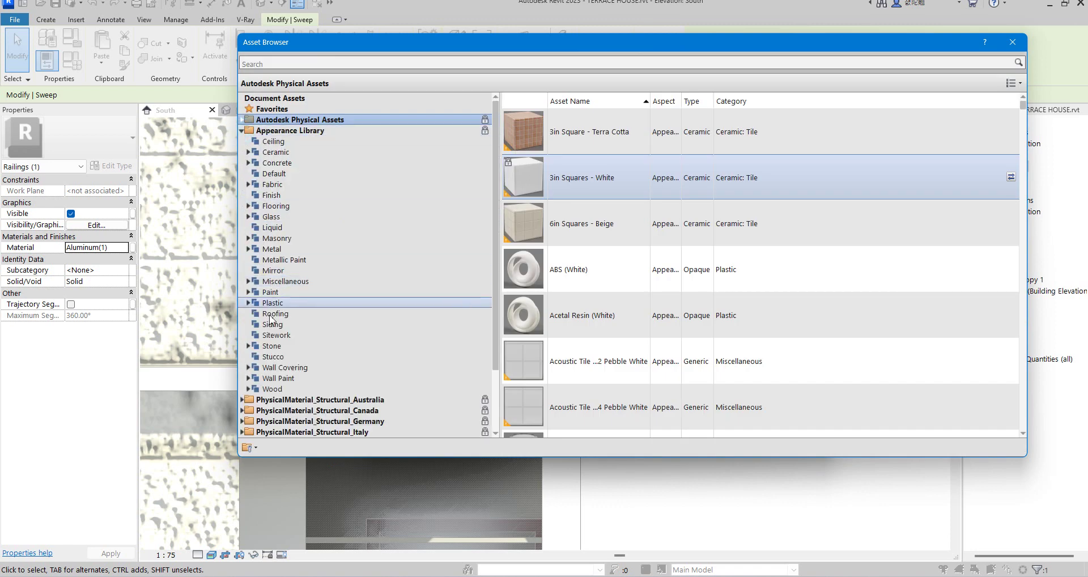
left_click(267, 216)
scroll(560, 305, "down", 3)
scroll(561, 304, "down", 5)
scroll(564, 340, "down", 3)
scroll(566, 340, "down", 5)
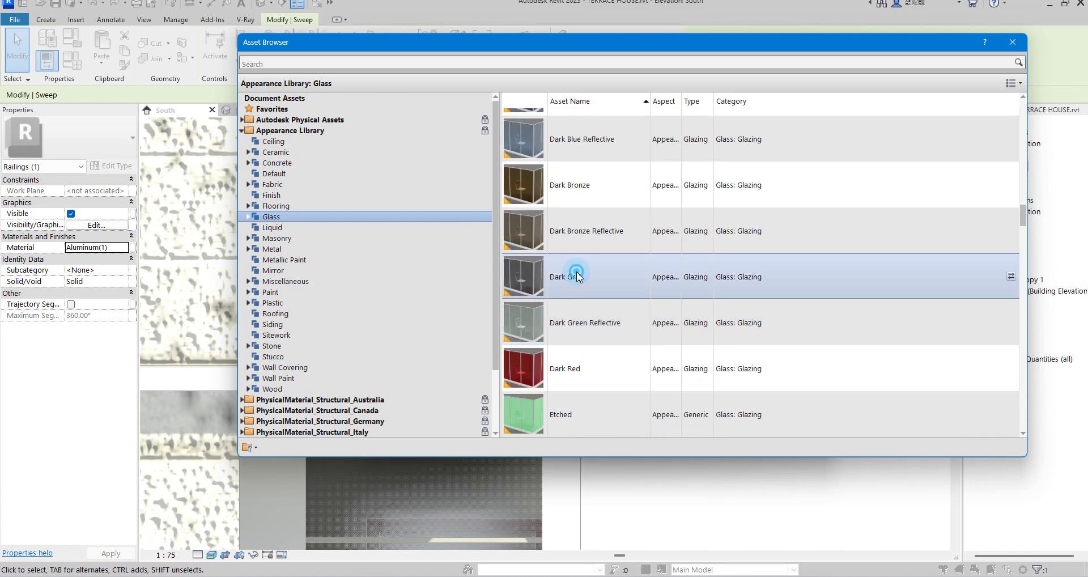
scroll(737, 182, "up", 1)
left_click(1020, 43)
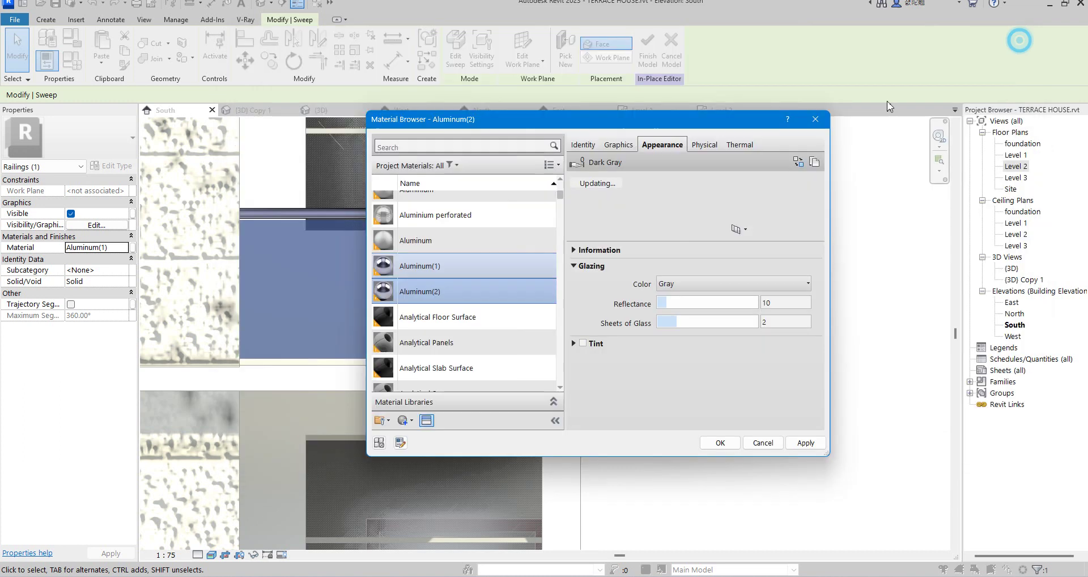
left_click_drag(671, 305, 695, 304)
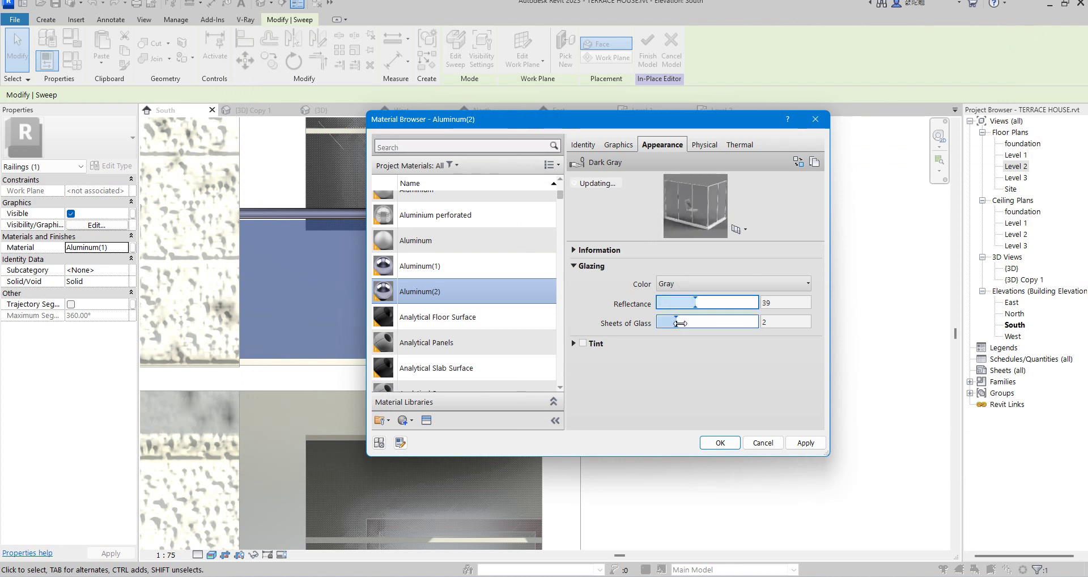
left_click(691, 323)
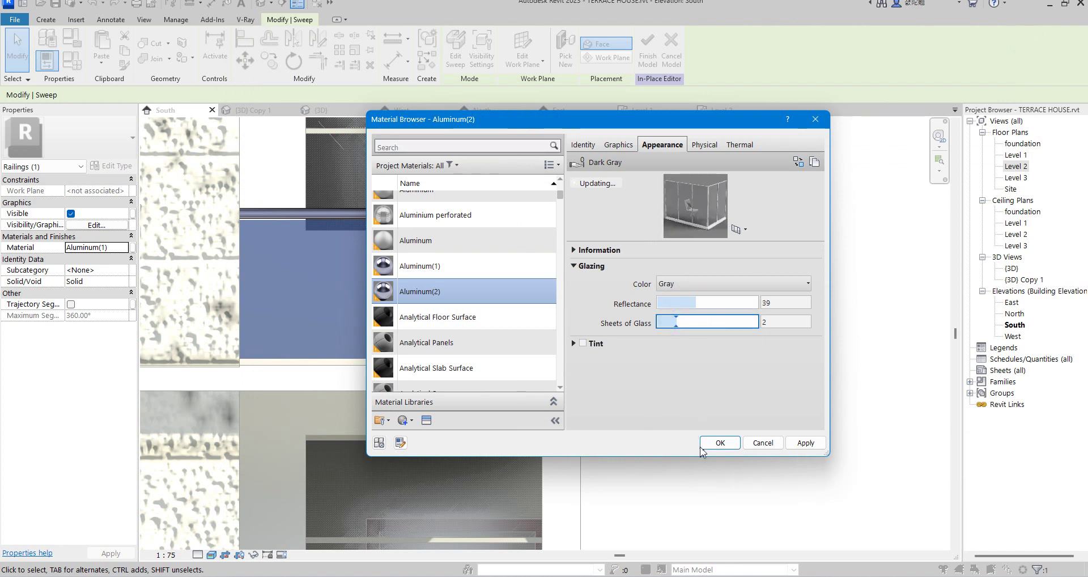
left_click(721, 442)
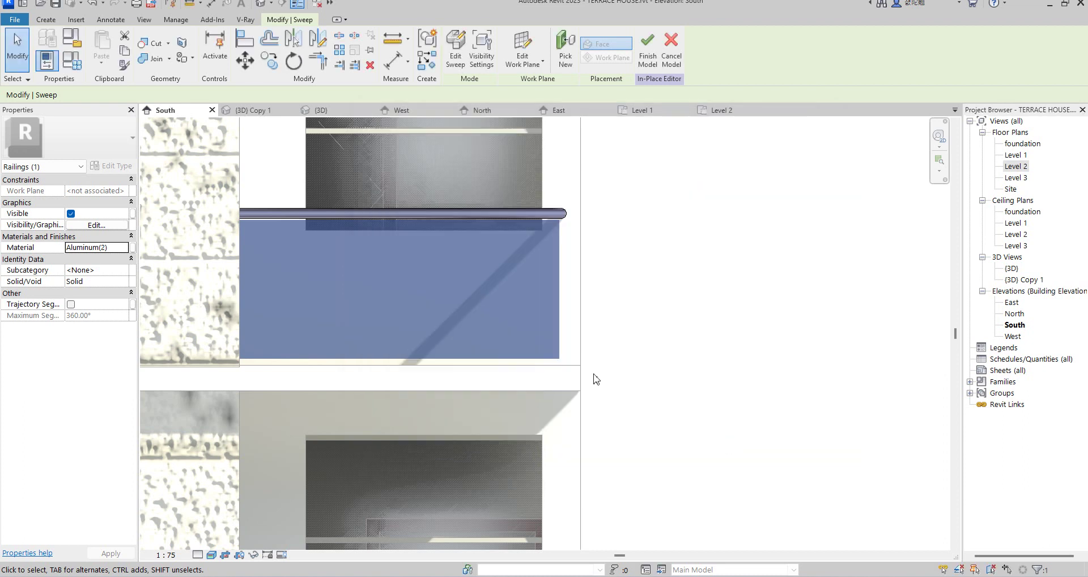
Select the top handrail sweep of the railing.
left_click(693, 311)
scroll(567, 241, "down", 1)
scroll(543, 235, "down", 1)
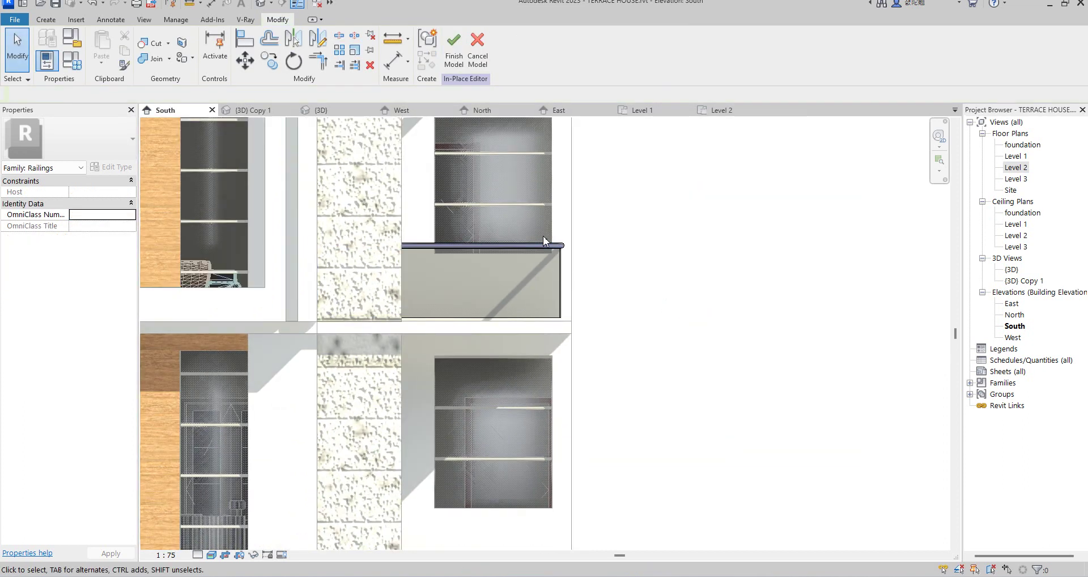
scroll(566, 250, "up", 3)
left_click(569, 249)
scroll(668, 261, "down", 2)
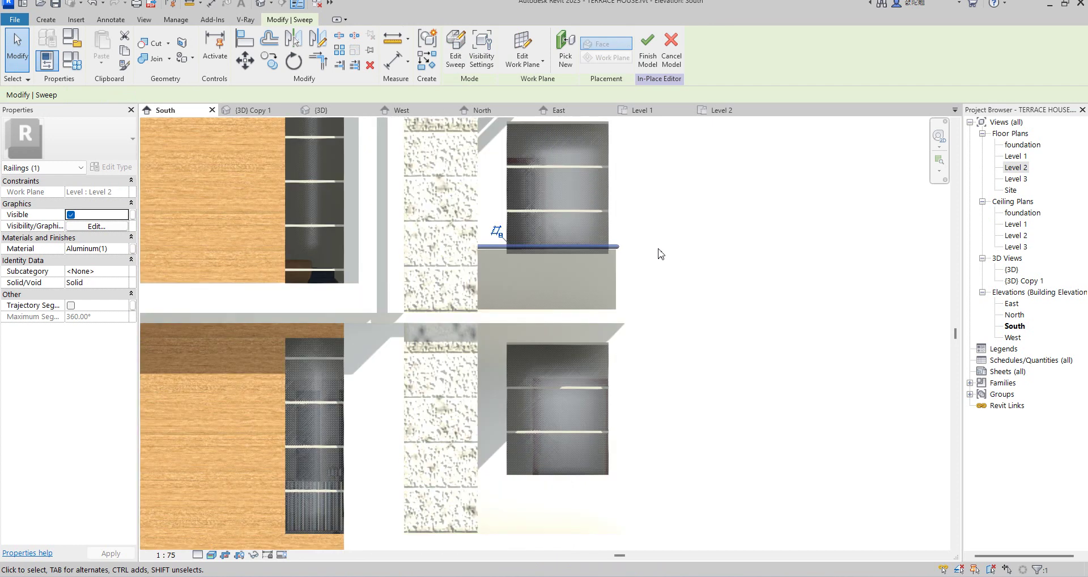
scroll(578, 309, "up", 1)
scroll(622, 215, "up", 1)
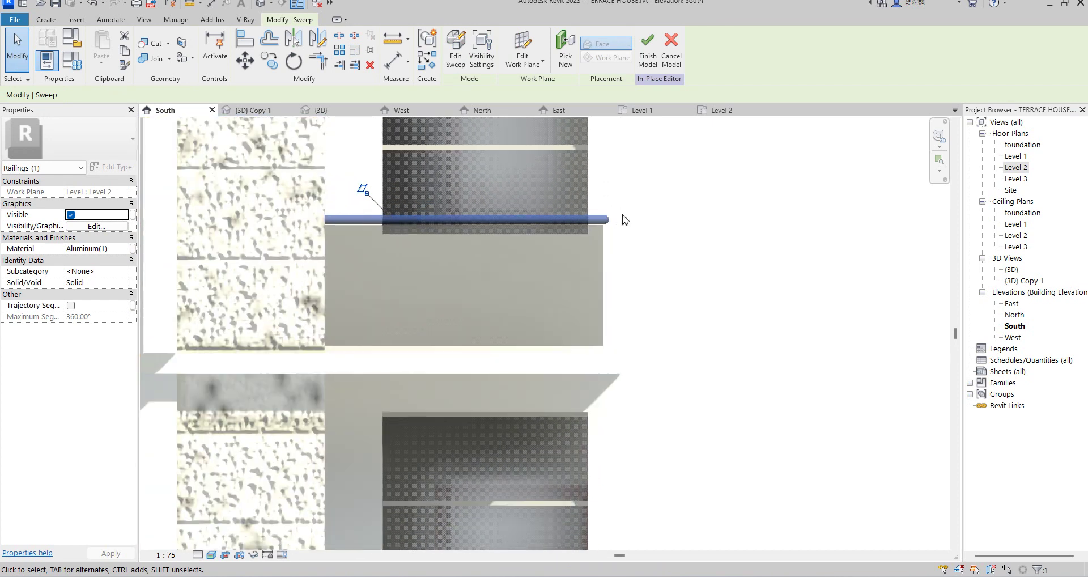
scroll(625, 220, "up", 1)
scroll(626, 219, "up", 1)
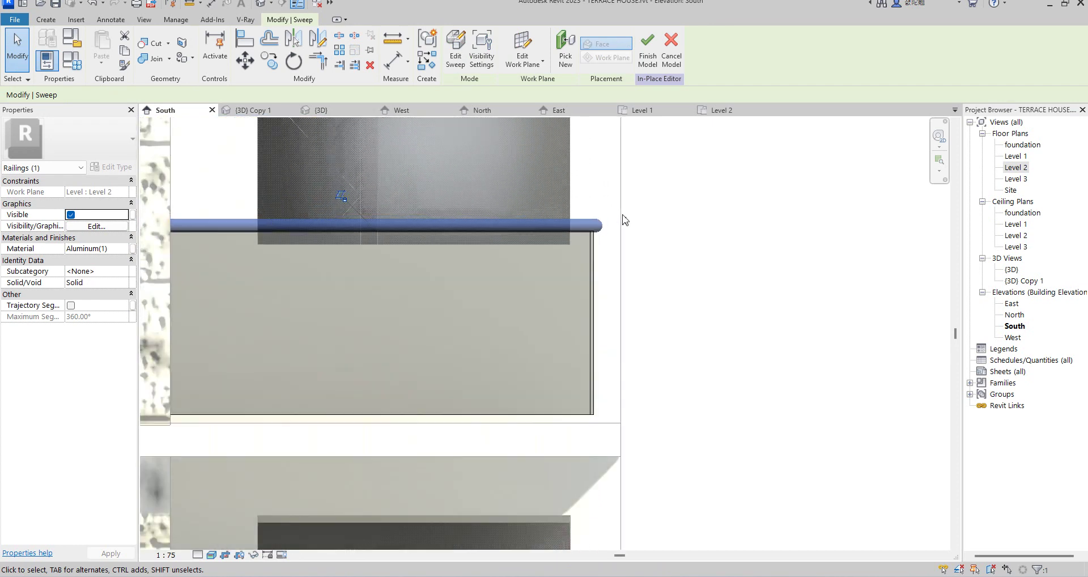
left_click(625, 220)
scroll(605, 240, "down", 2)
left_click(599, 229)
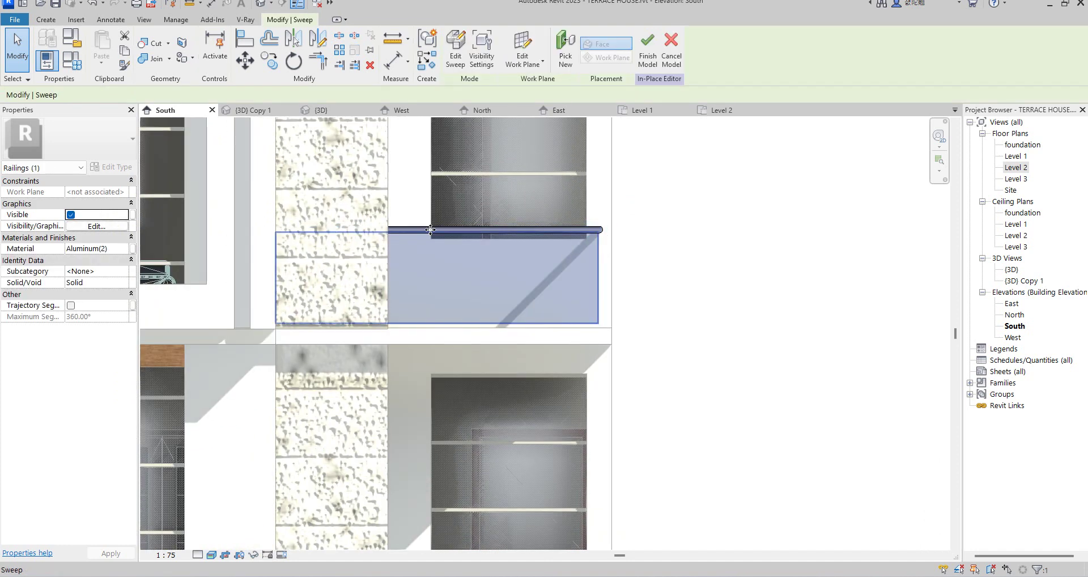
left_click(637, 234)
left_click(601, 231)
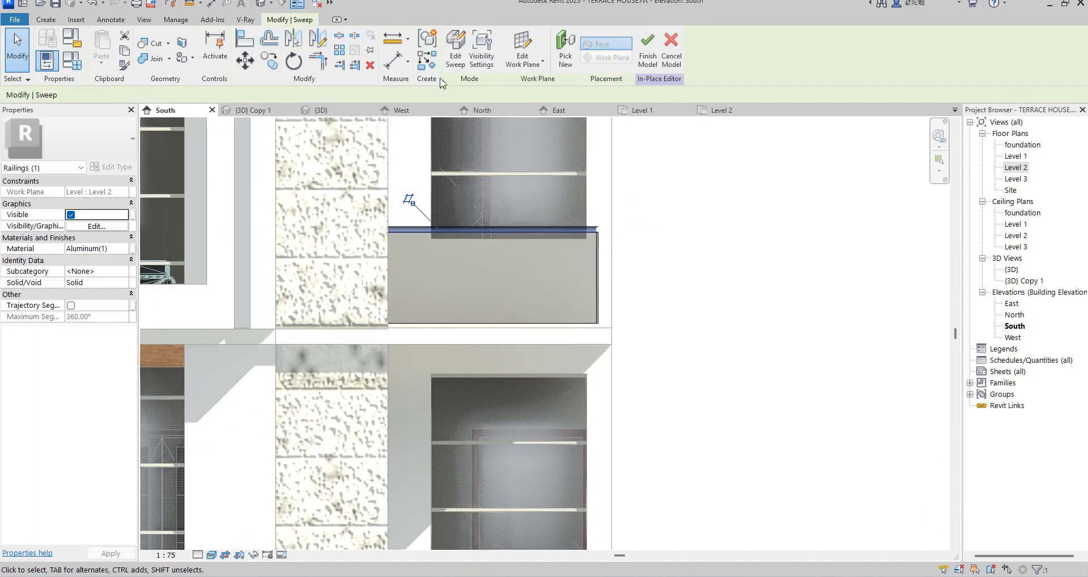
Copy the handrail 820 mm straight down along the panel's bottom edge.
left_click(269, 61)
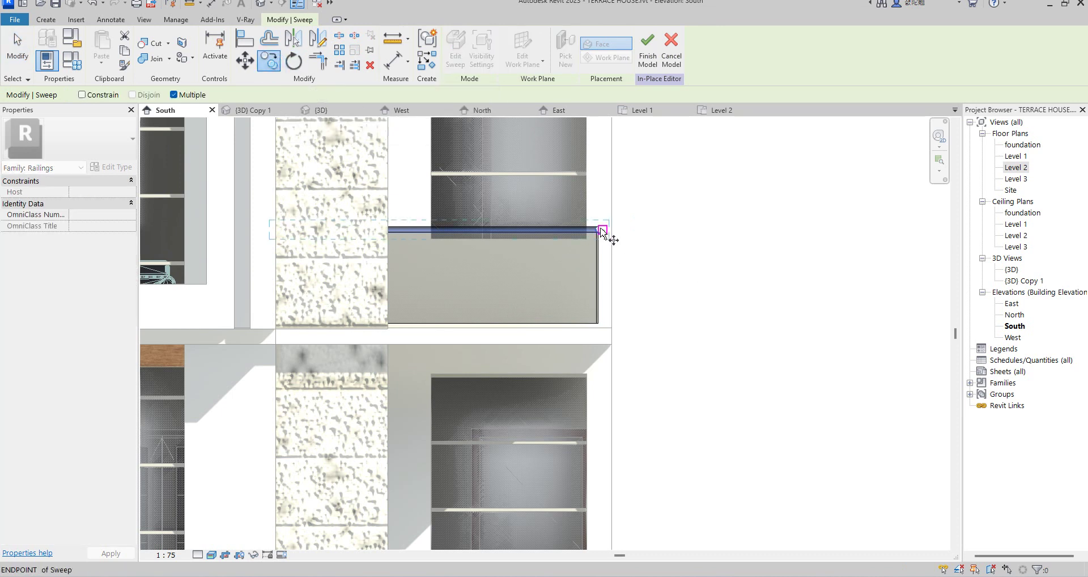
scroll(596, 238, "up", 3)
scroll(596, 237, "up", 1)
scroll(604, 244, "up", 1)
left_click(604, 214)
scroll(604, 328, "down", 3)
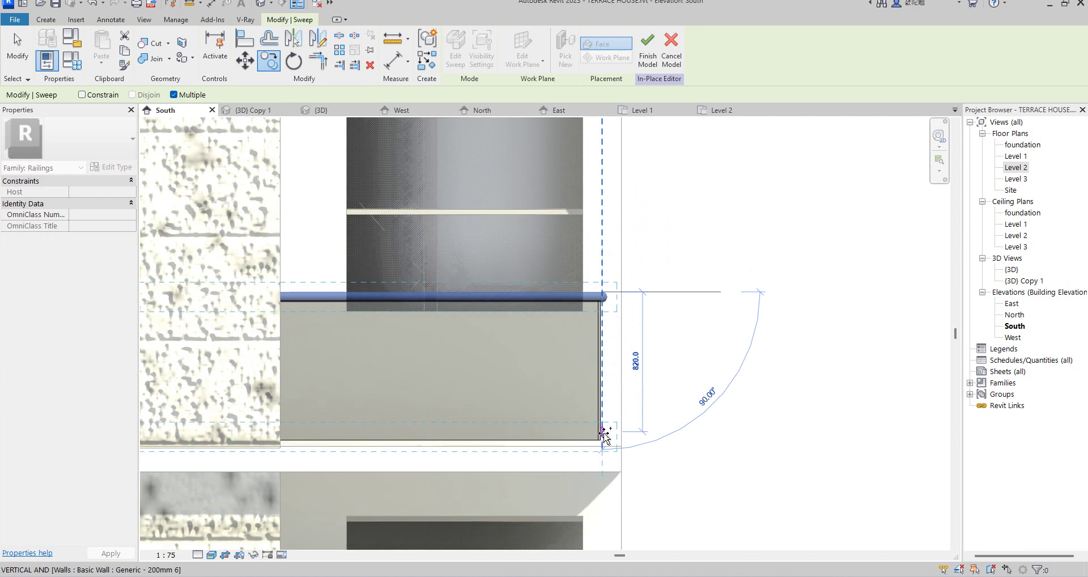
left_click(603, 433)
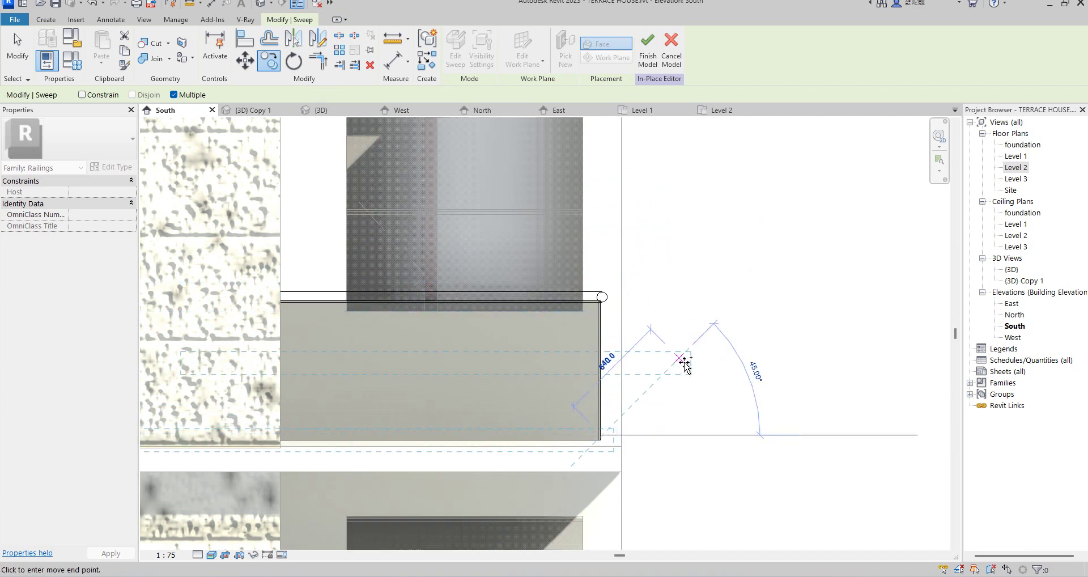
key("Escape")
left_click(669, 380)
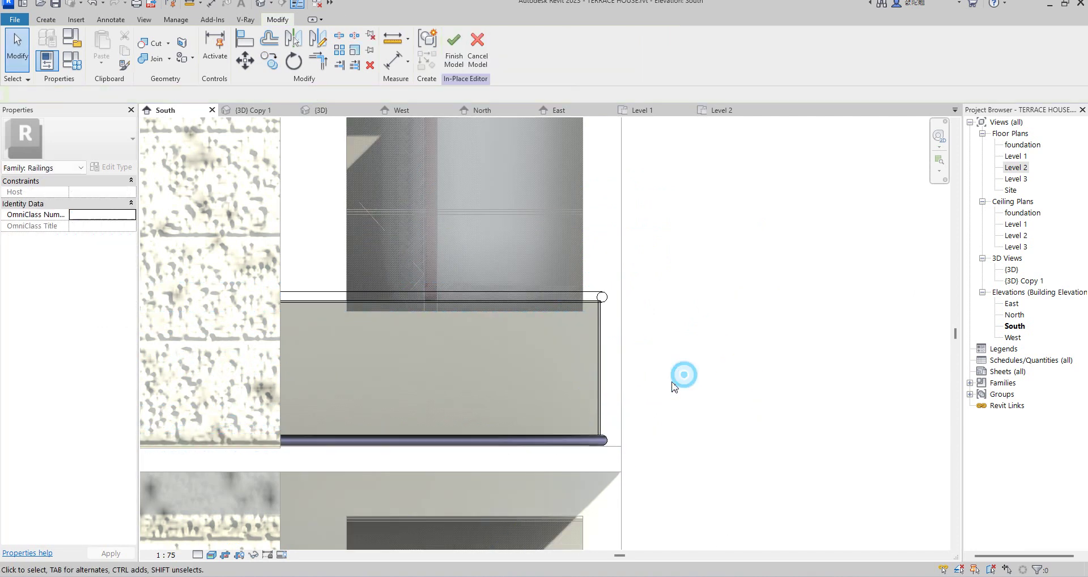
scroll(675, 374, "down", 2)
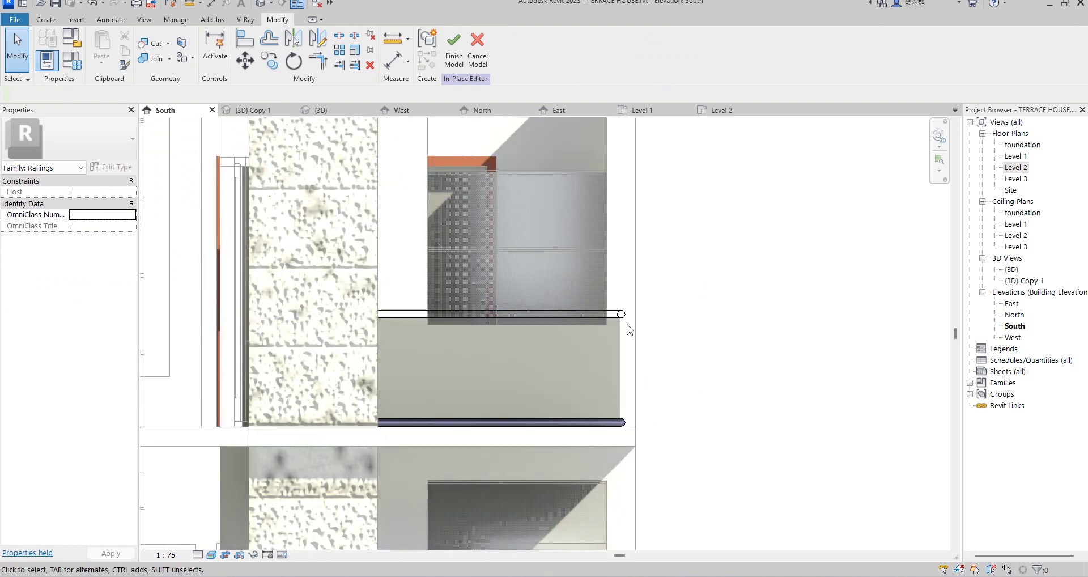
Finish the Railings 1 in-place model and zoom out over the South elevation balcony.
left_click(451, 50)
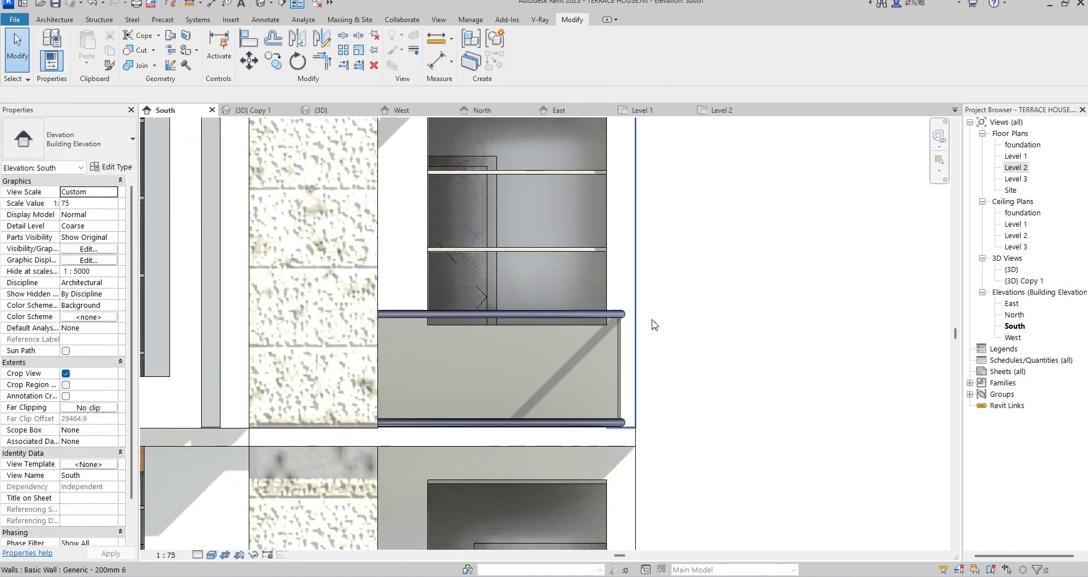
scroll(682, 294, "down", 3)
scroll(510, 293, "down", 3)
scroll(363, 453, "up", 3)
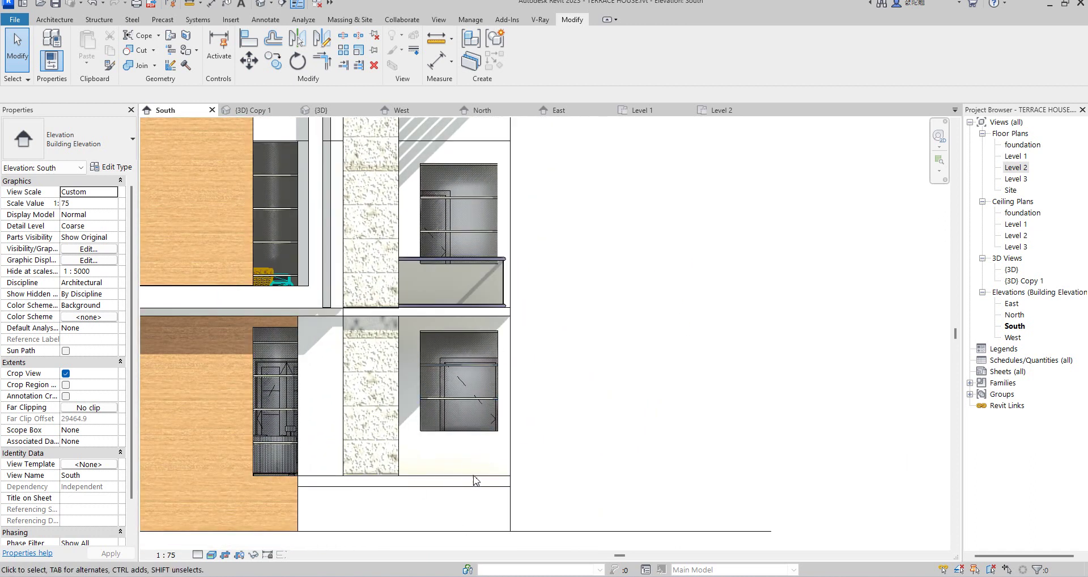
scroll(572, 405, "down", 2)
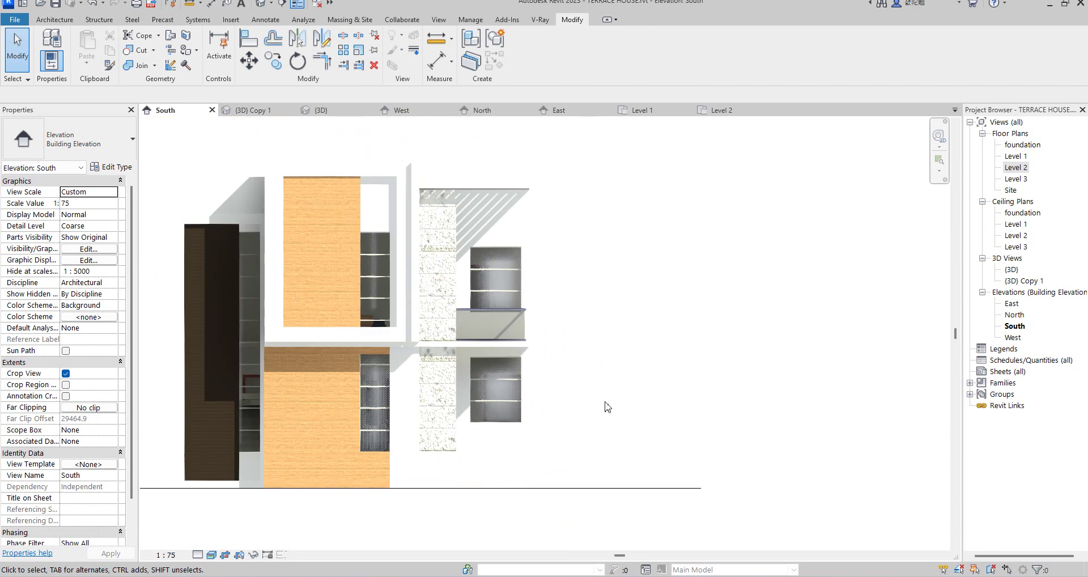
scroll(510, 397, "down", 2)
scroll(467, 325, "up", 3)
scroll(467, 326, "up", 2)
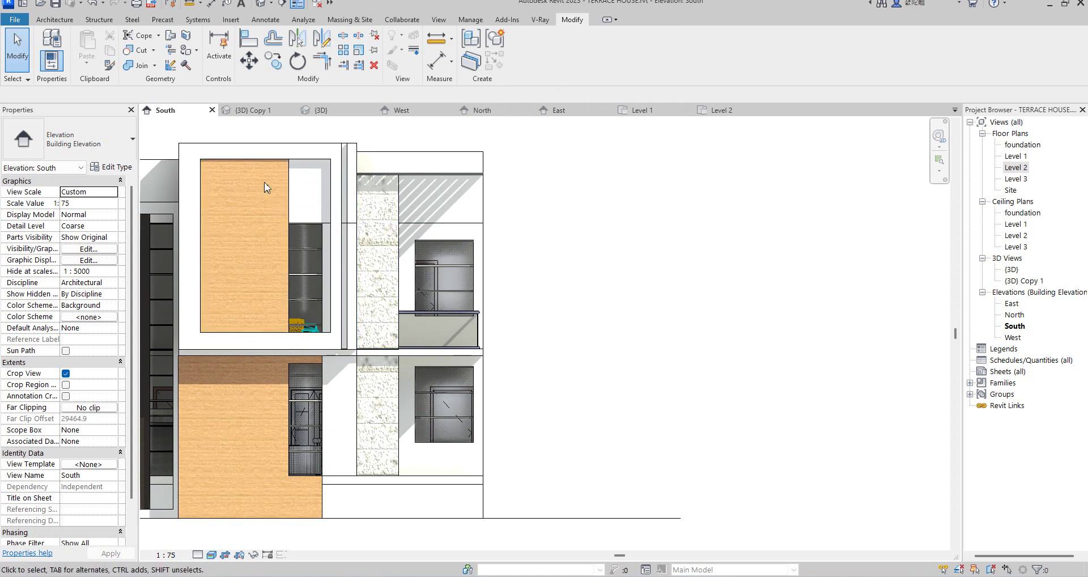
left_click(283, 187)
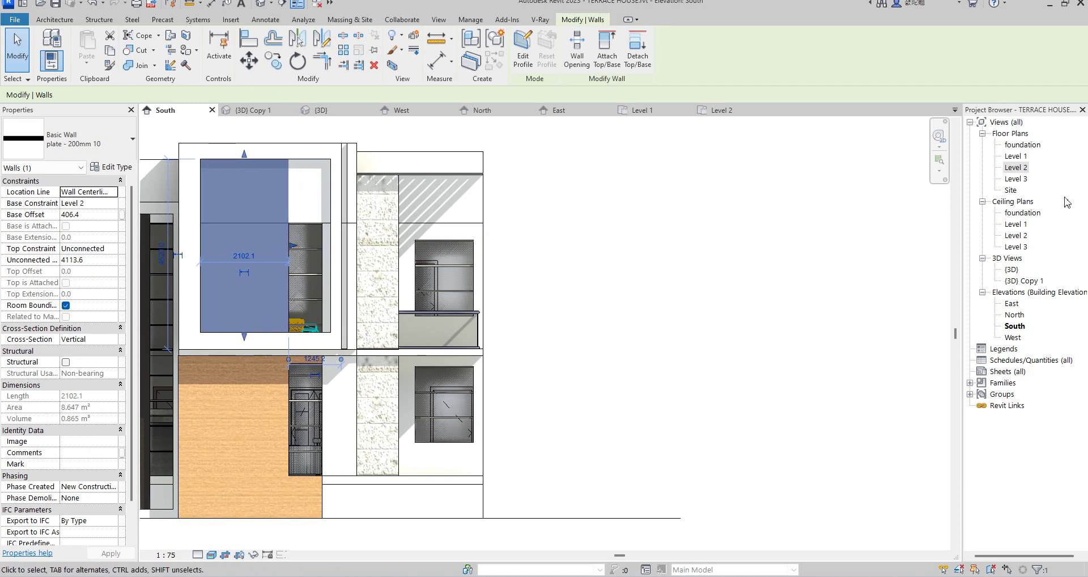
double_click(1017, 169)
scroll(485, 321, "down", 2)
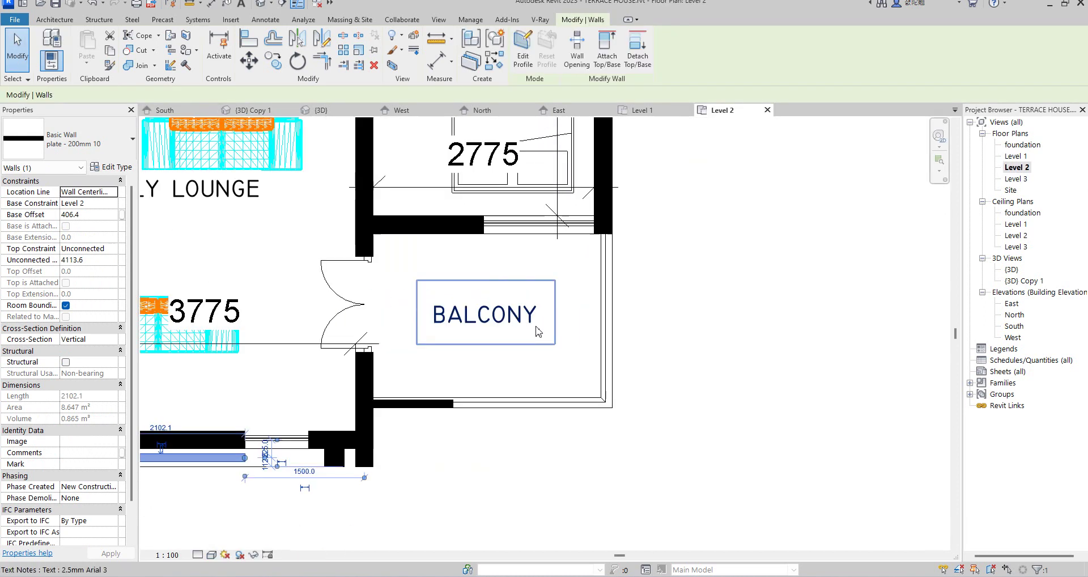
scroll(484, 320, "down", 2)
scroll(484, 320, "up", 1)
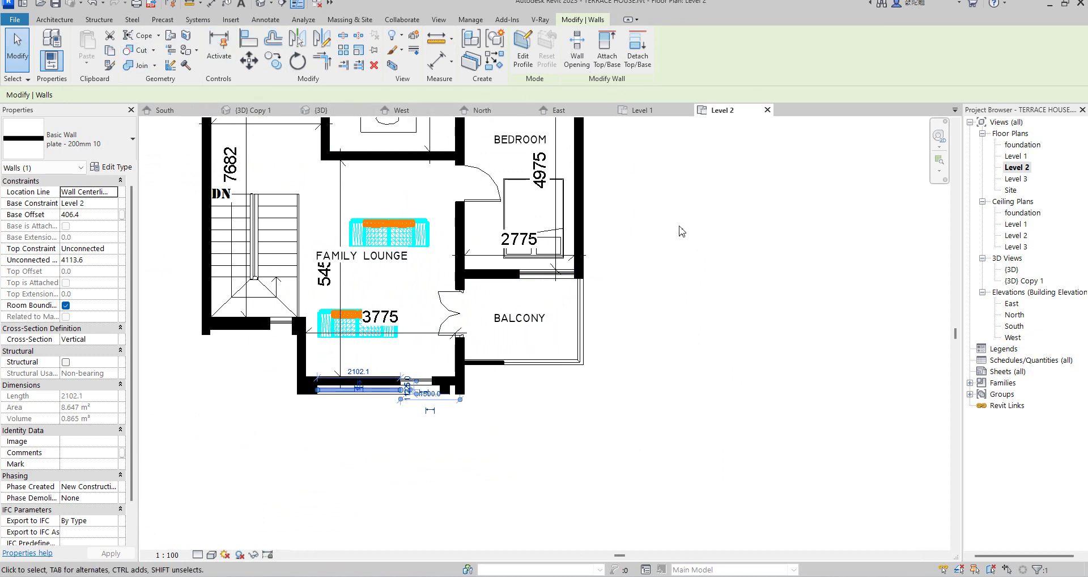
left_click(632, 162)
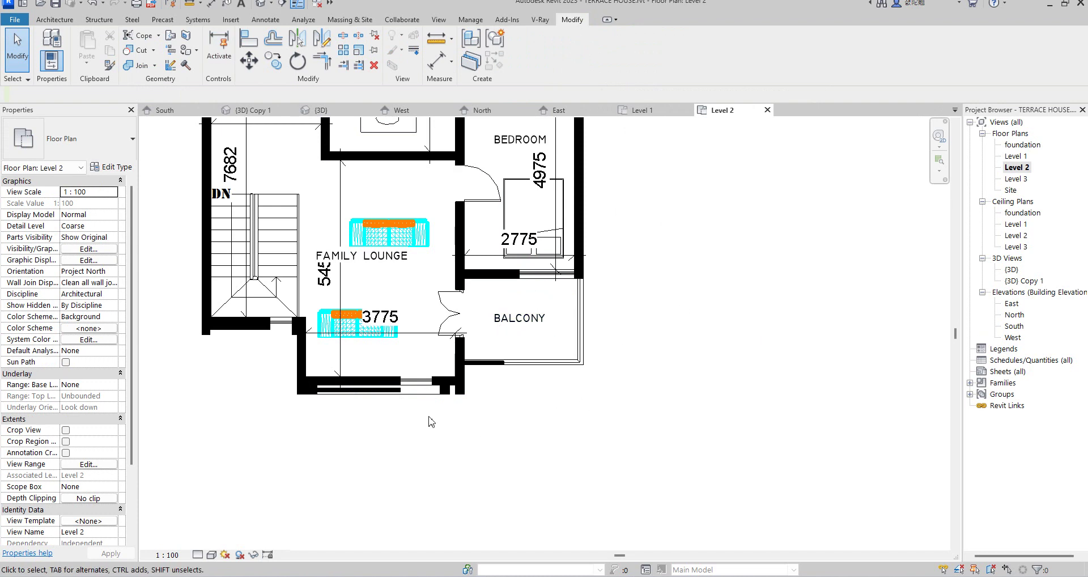
scroll(558, 396, "up", 2)
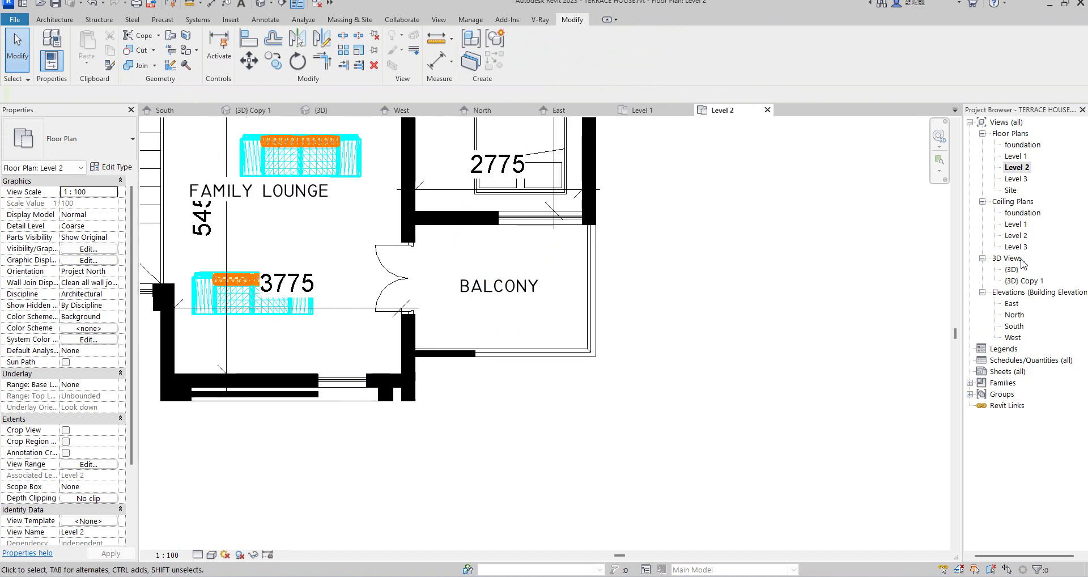
left_click(1015, 327)
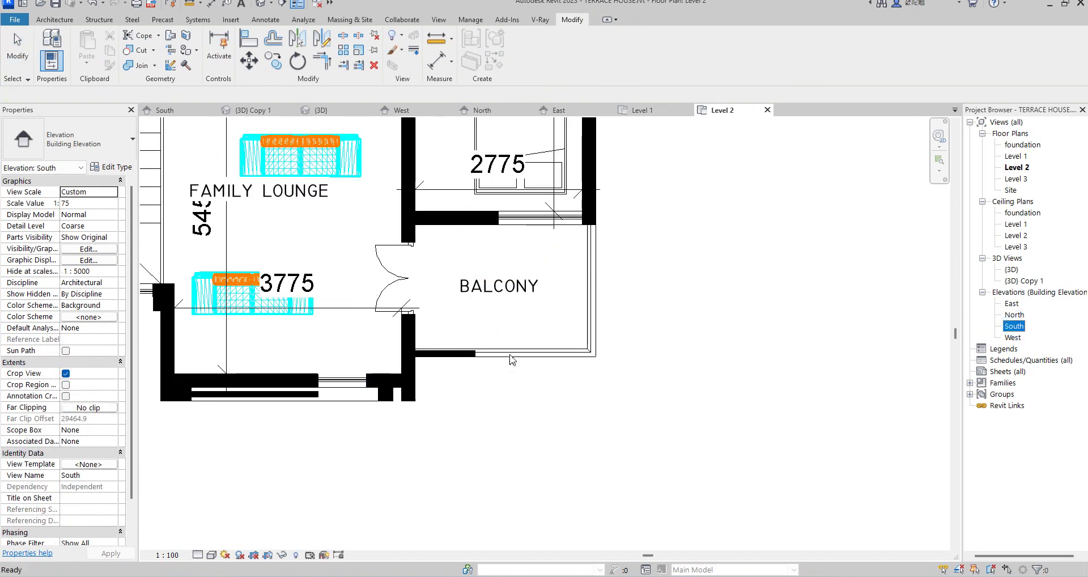
scroll(409, 393, "up", 1)
scroll(315, 405, "down", 3)
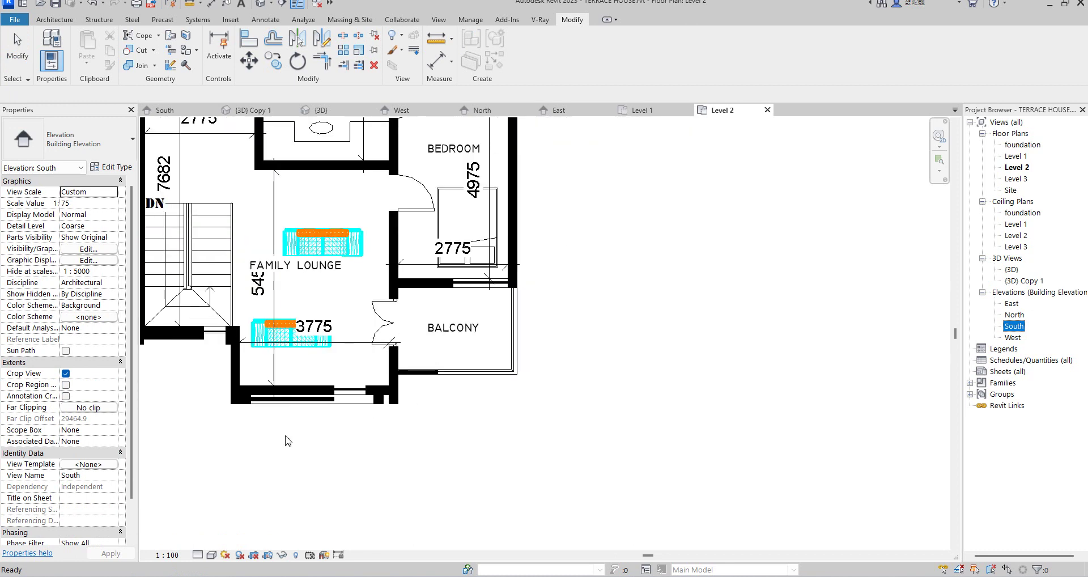
scroll(287, 439, "up", 1)
scroll(287, 405, "up", 2)
Draw a 2970 mm plate - 200mm 10 wall across the balcony's top edge with Create Similar.
left_click(298, 397)
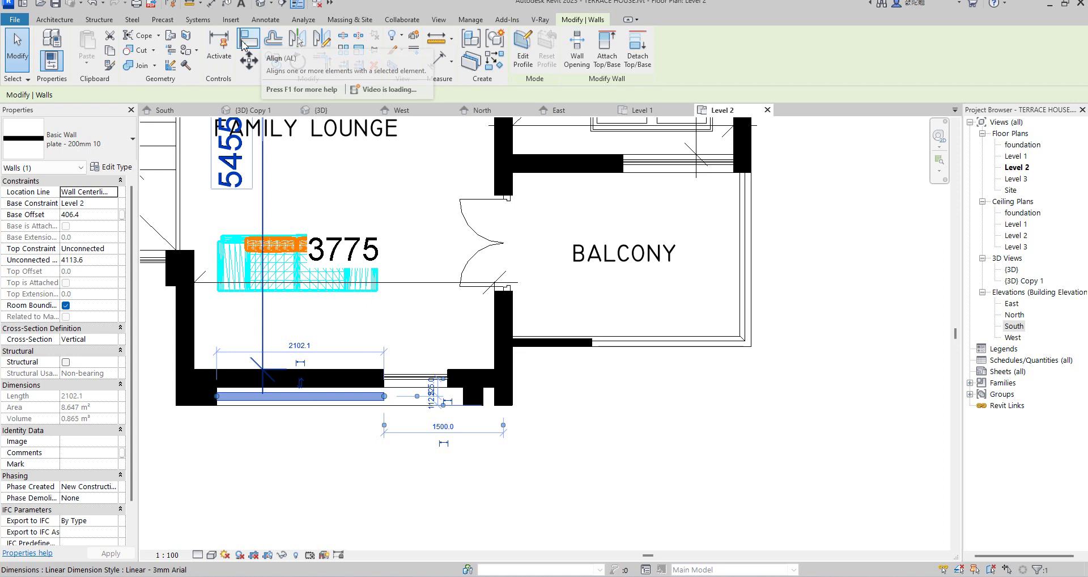
left_click(490, 62)
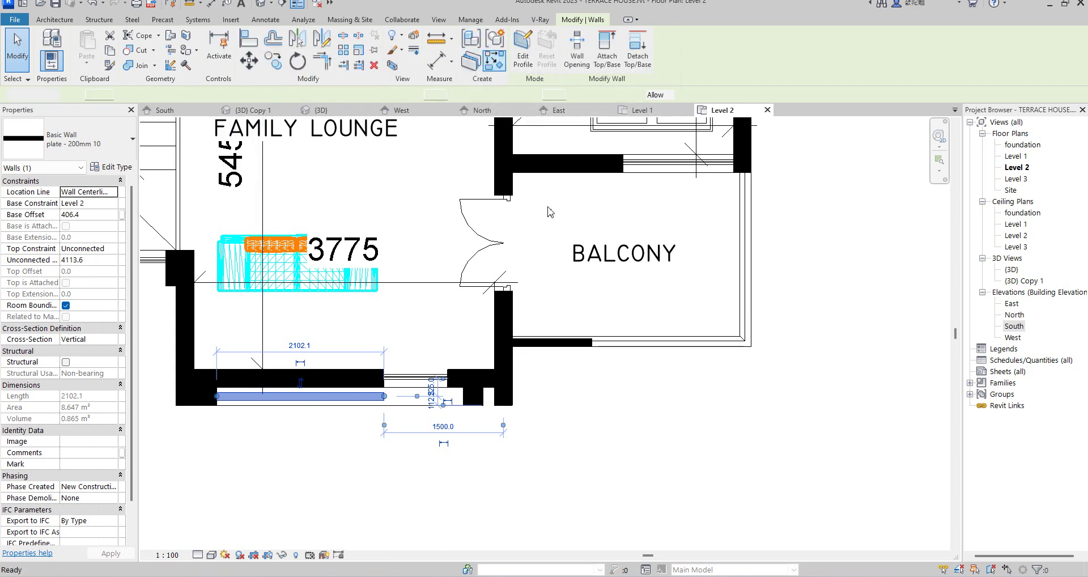
scroll(517, 180, "up", 2)
left_click(510, 182)
scroll(758, 184, "down", 2)
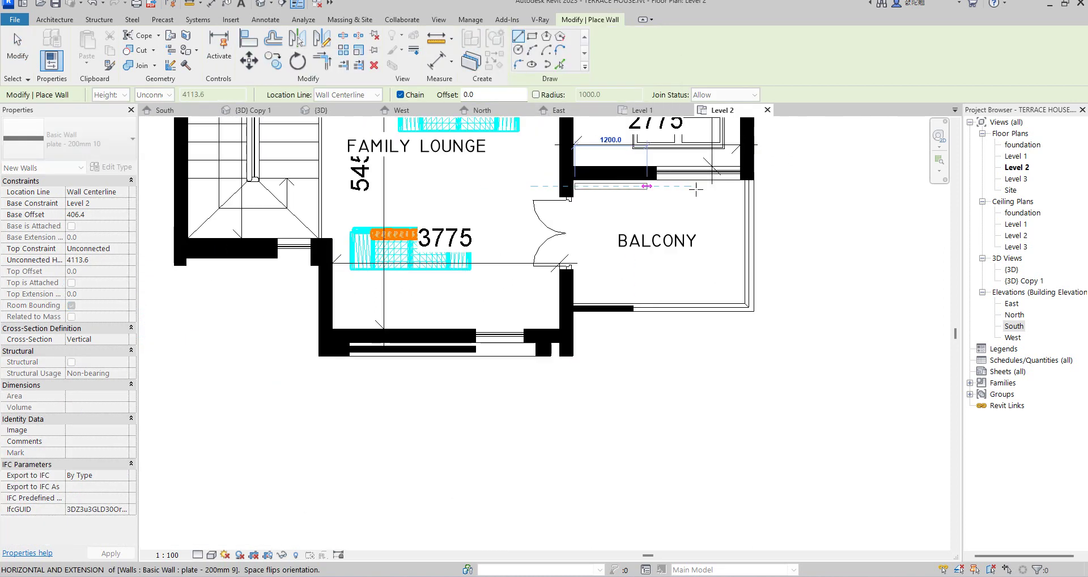
scroll(758, 184, "up", 1)
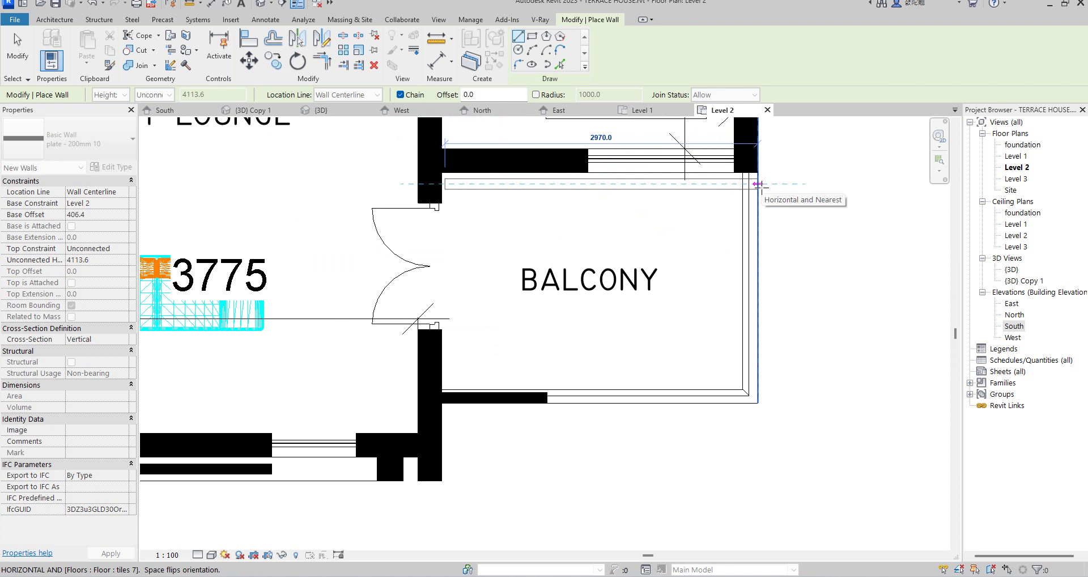
left_click(758, 184)
key("Escape")
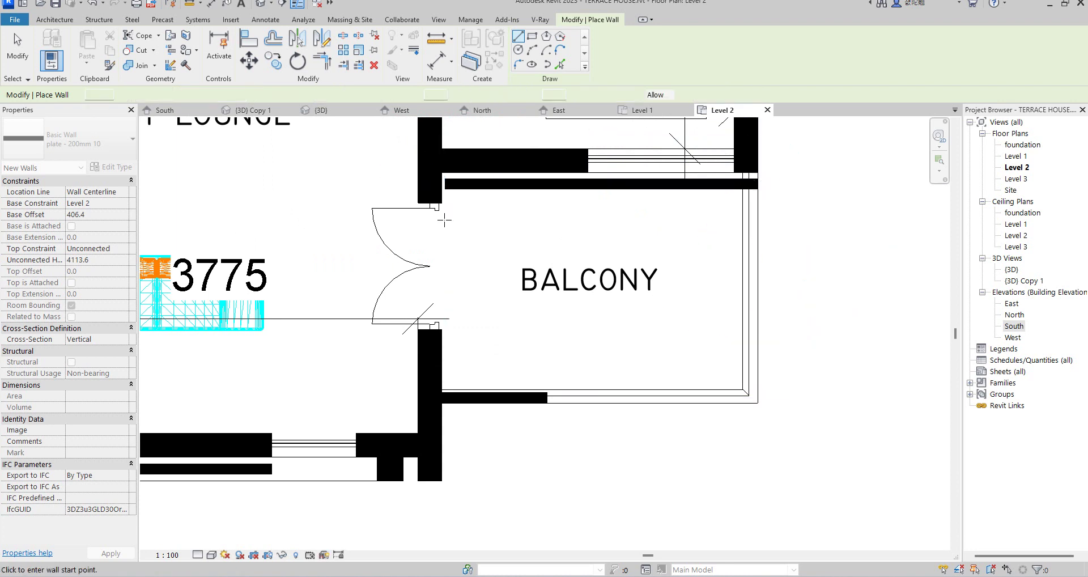
scroll(499, 230, "up", 1)
scroll(504, 229, "up", 1)
scroll(520, 230, "down", 2)
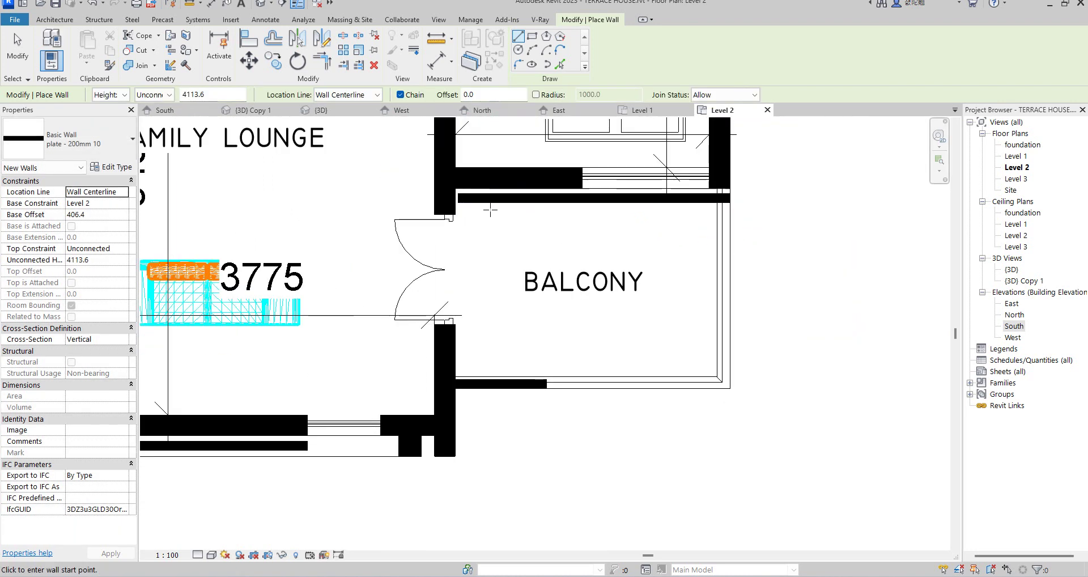
key("Escape")
scroll(477, 204, "up", 2)
left_click(477, 197)
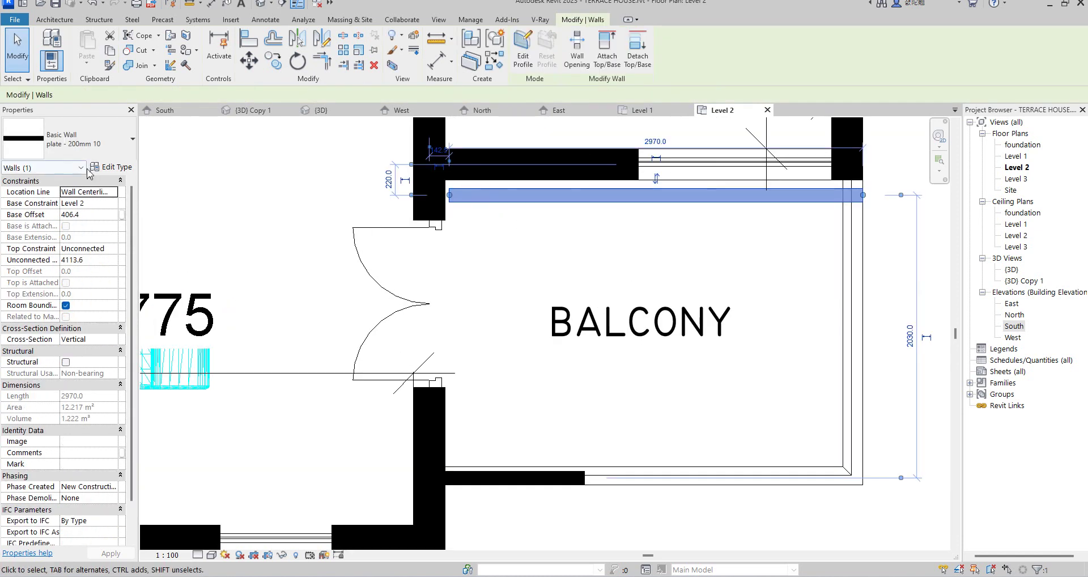
Duplicate the wall type as 'plate - 200mm 12' and set its structure layer to 10 mm.
left_click(115, 167)
left_click(645, 149)
left_click(544, 312)
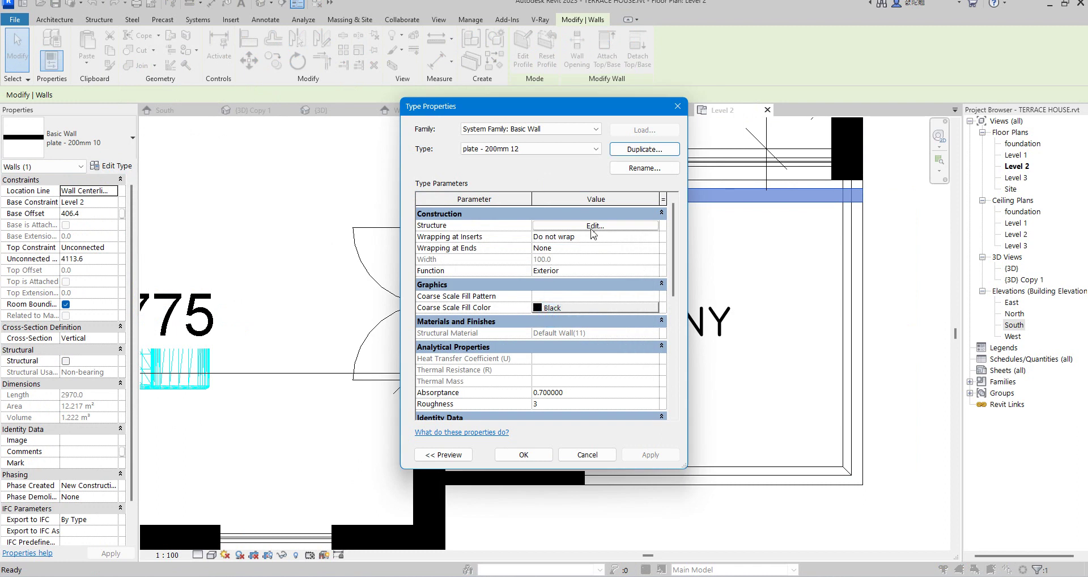
left_click(595, 225)
left_click(556, 238)
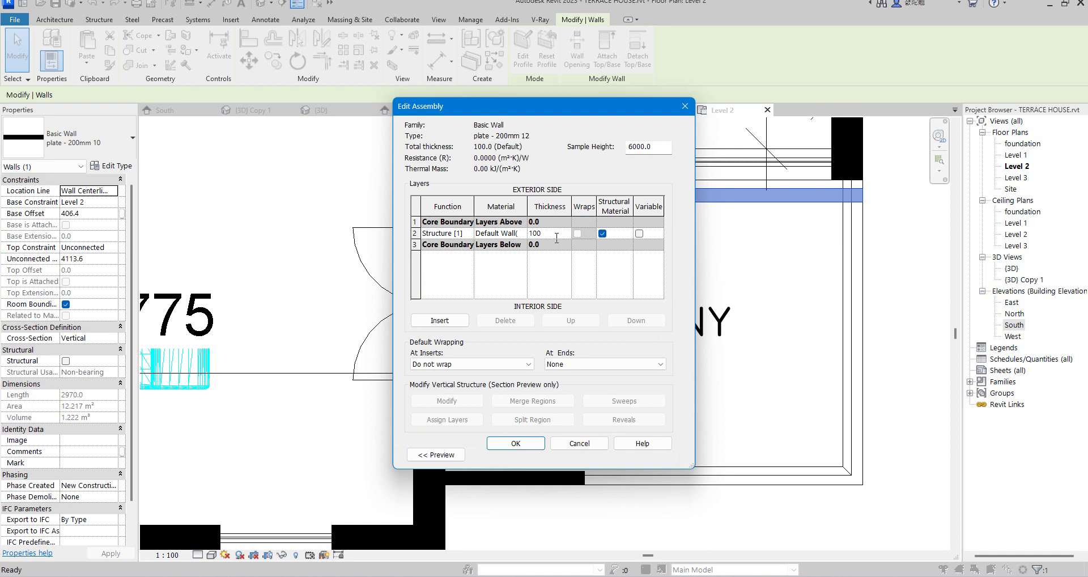
left_click(516, 443)
left_click(522, 453)
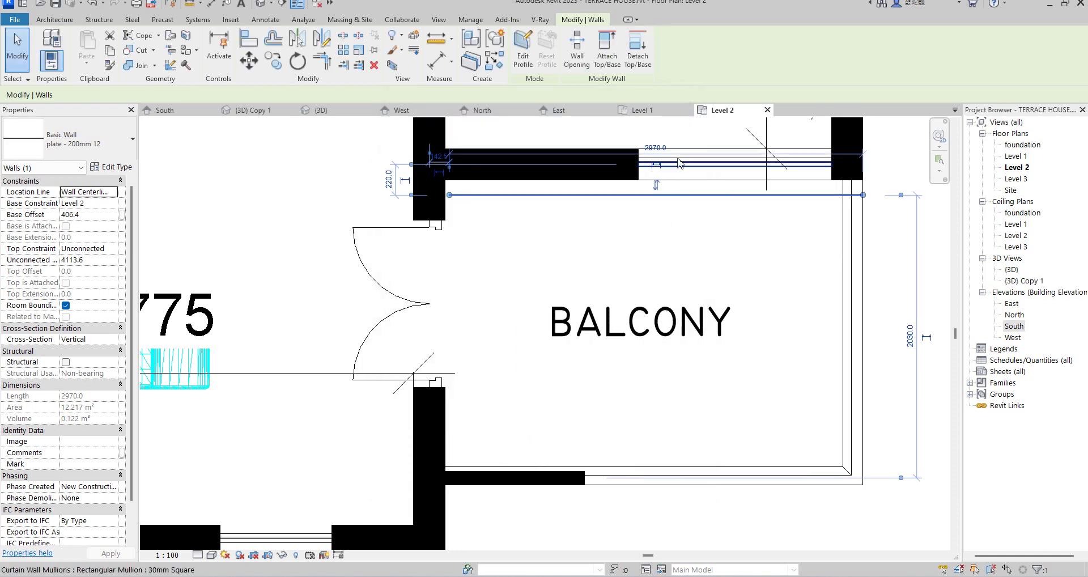
Align the thin balcony wall flush with the upper wall's face using Align.
left_click(271, 59)
scroll(544, 173, "up", 3)
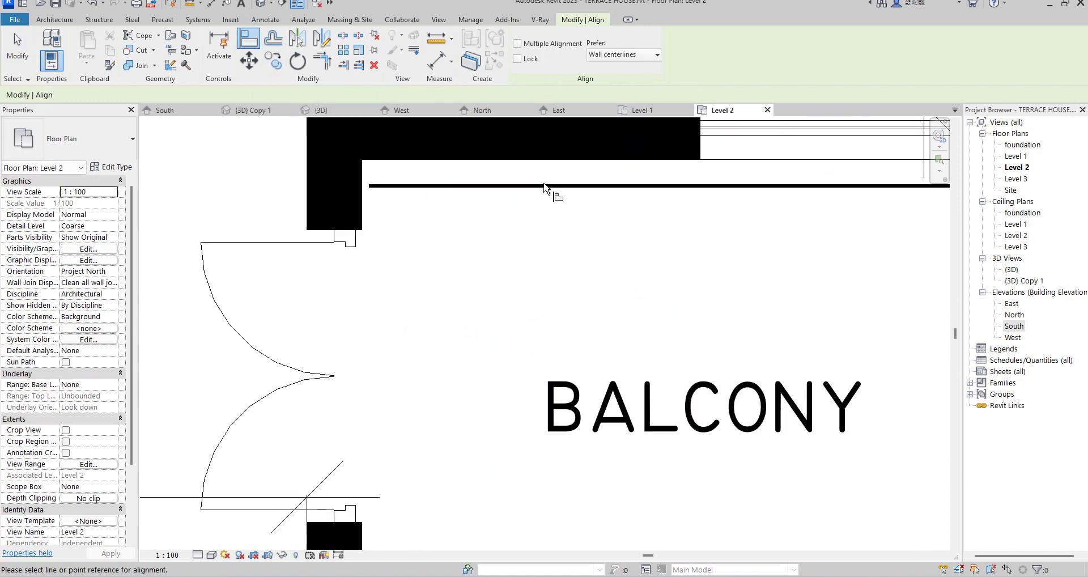
scroll(541, 170, "up", 2)
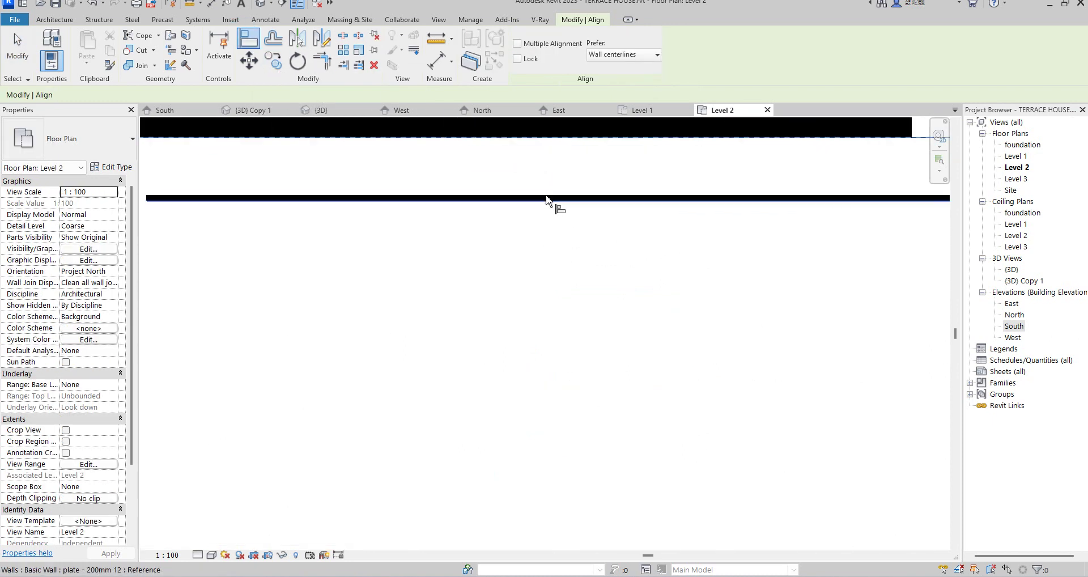
left_click(547, 197)
scroll(547, 197, "down", 2)
right_click(603, 270)
left_click(658, 279)
right_click(603, 270)
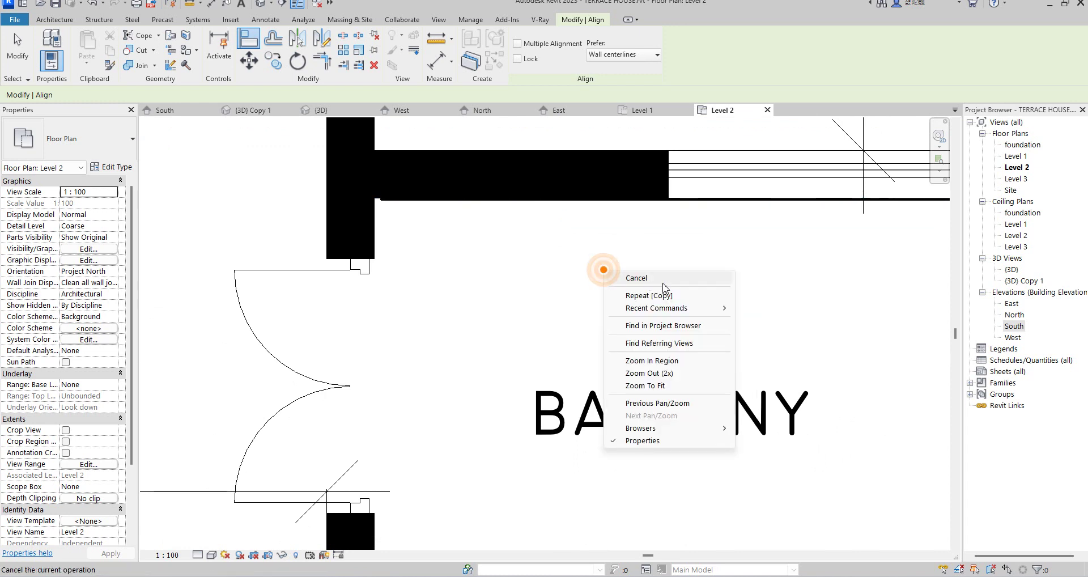
left_click(652, 279)
left_click(705, 198)
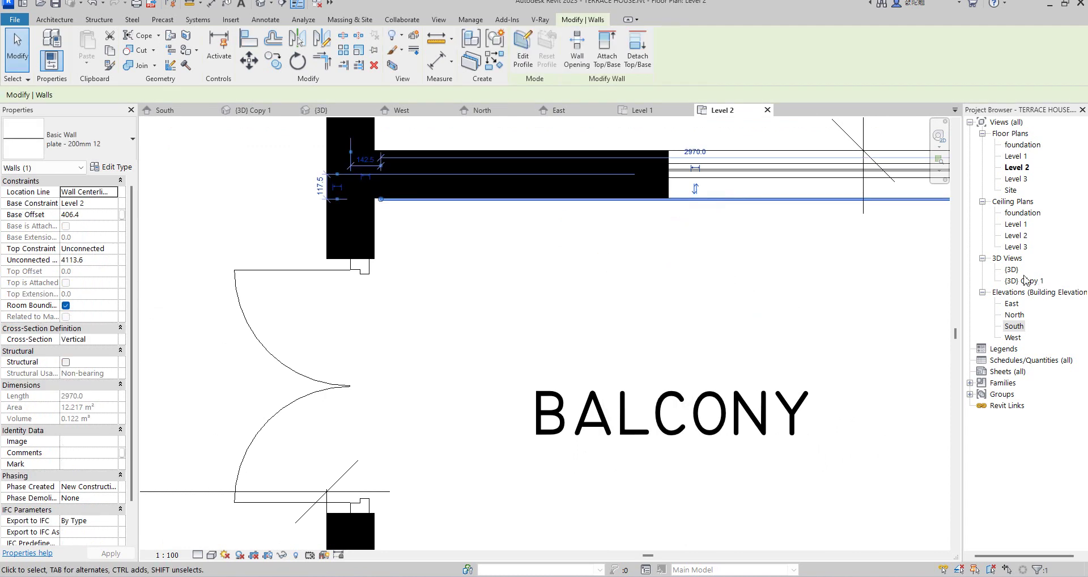
In the South elevation, stretch the balcony wall to 3112.5 mm long with 0 base offset.
double_click(1014, 326)
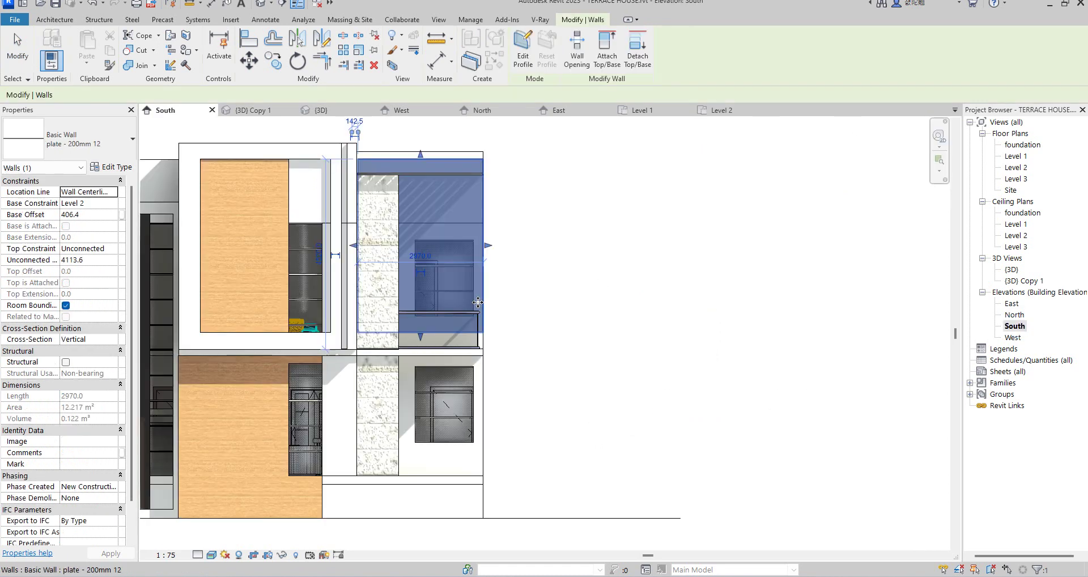
scroll(435, 164, "up", 2)
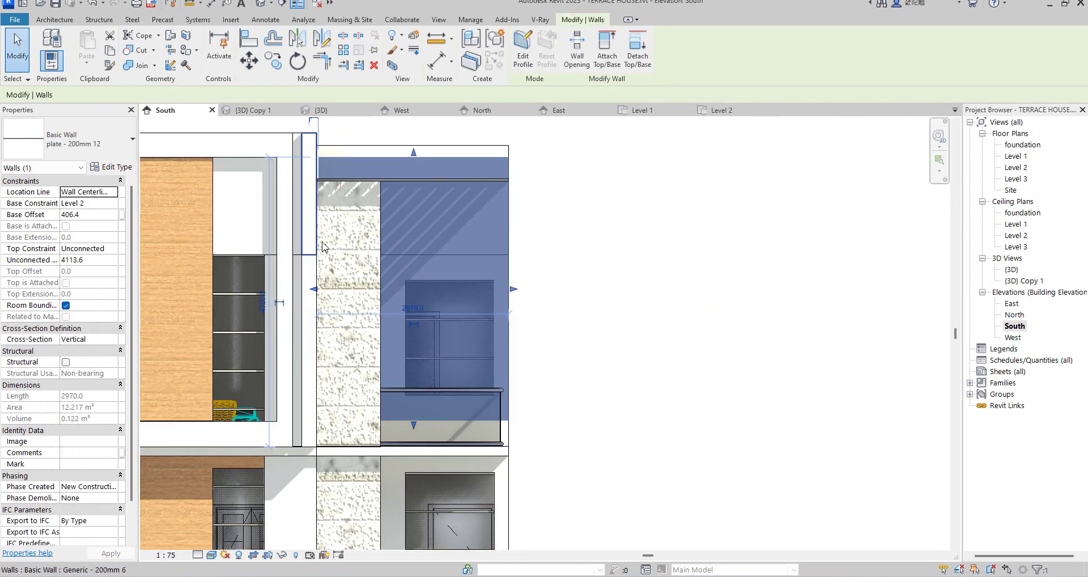
left_click_drag(315, 291, 306, 290)
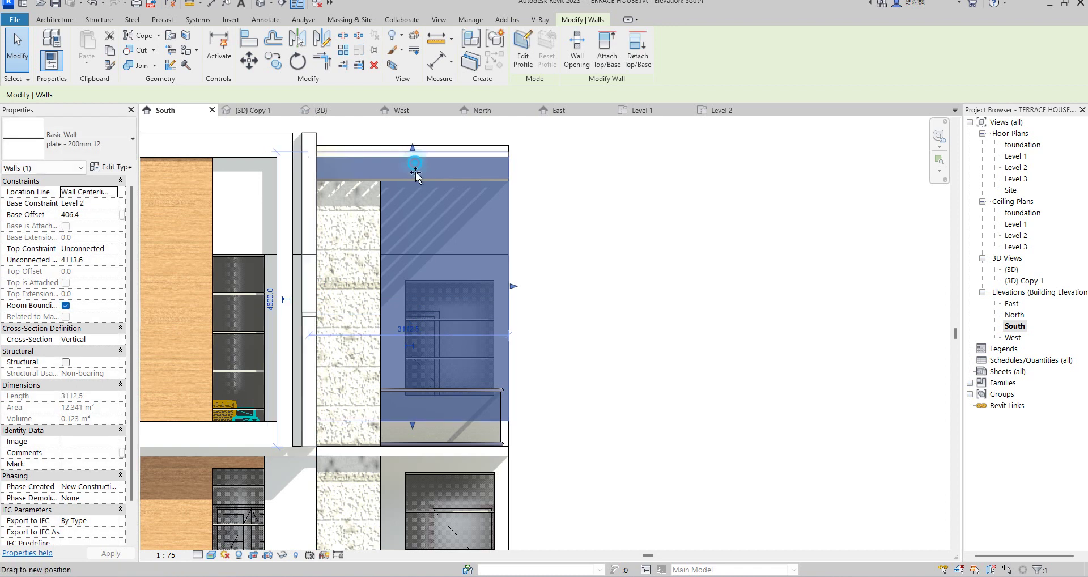
left_click_drag(415, 156, 420, 195)
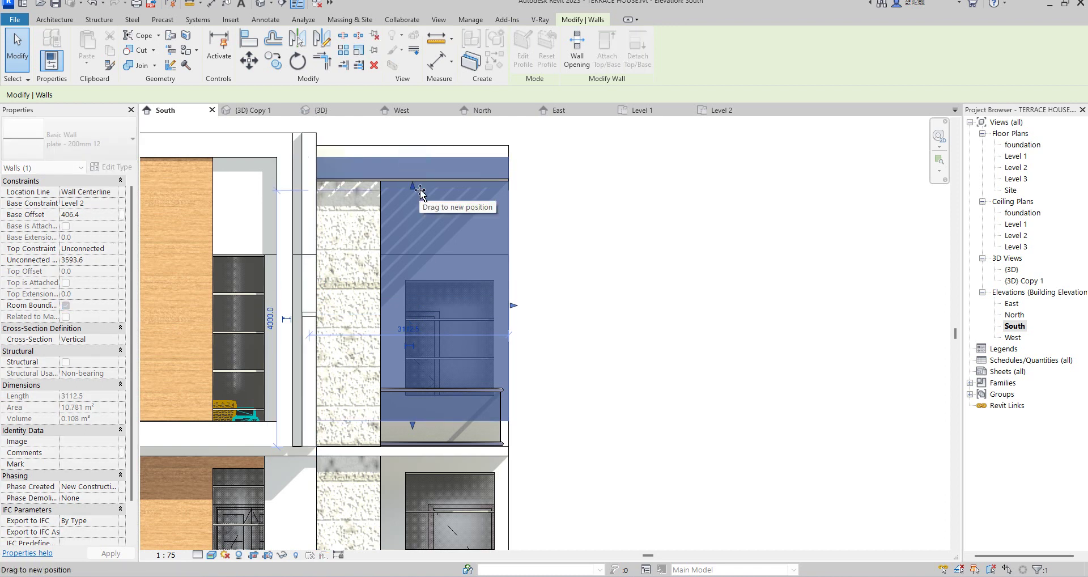
scroll(420, 192, "up", 3)
left_click_drag(415, 189, 412, 172)
scroll(412, 172, "down", 3)
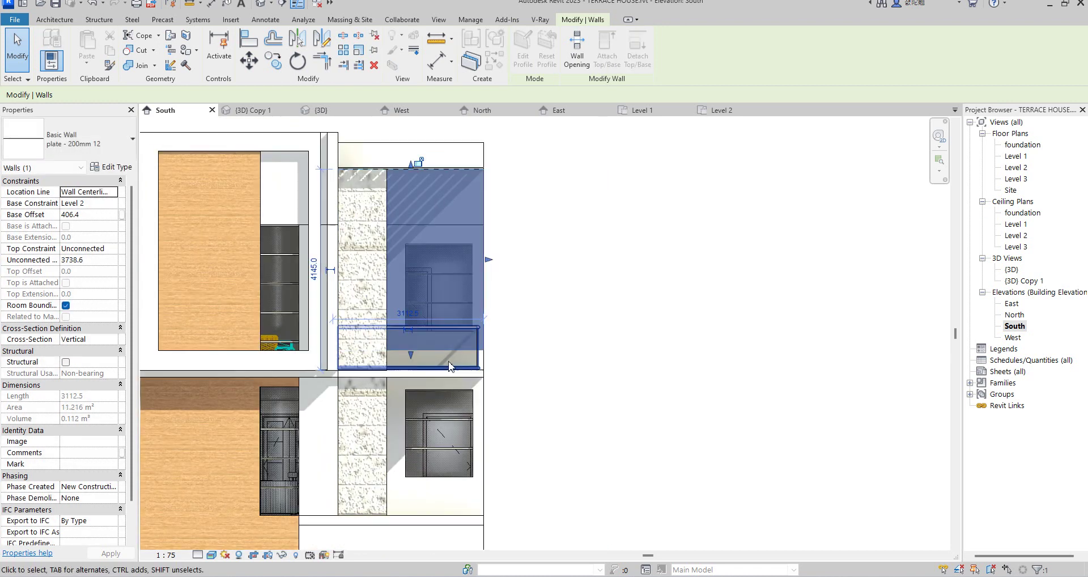
left_click_drag(400, 361, 405, 375)
left_click(578, 291)
scroll(503, 340, "down", 3)
scroll(506, 282, "up", 2)
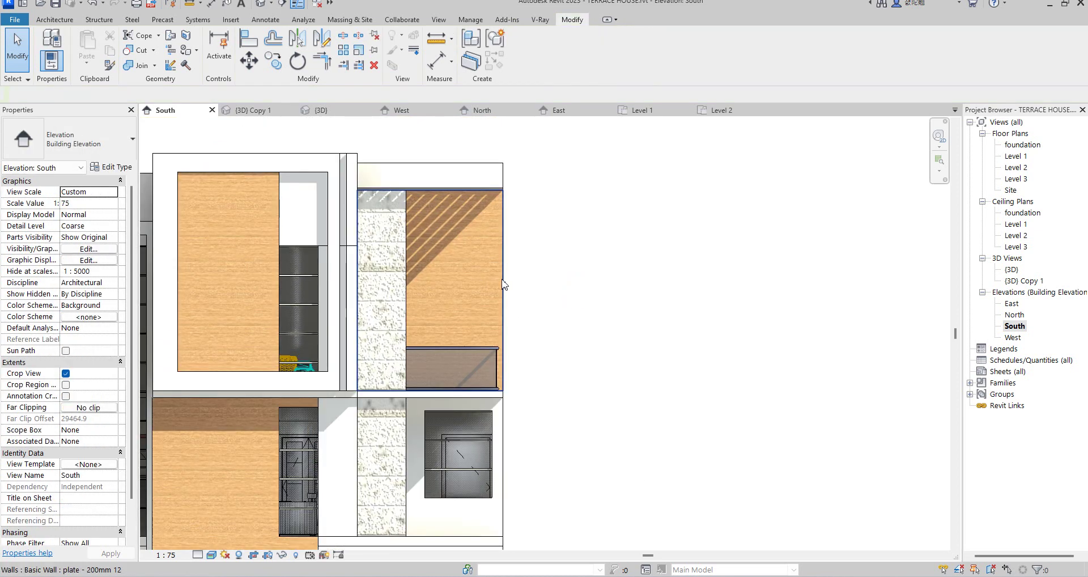
Cut a rectangular opening into the thin balcony wall on the South elevation.
left_click(501, 227)
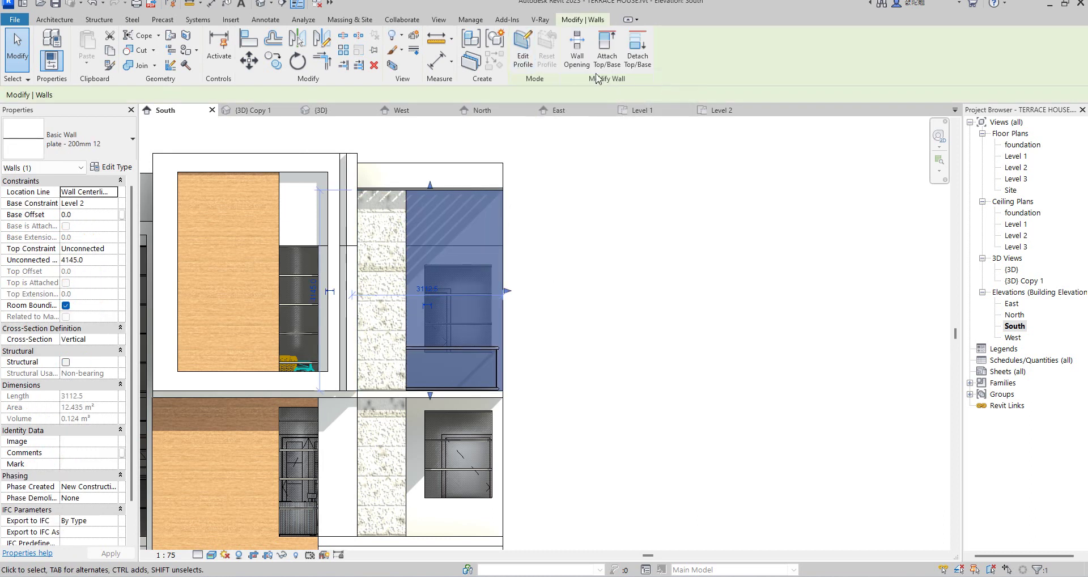
left_click(577, 49)
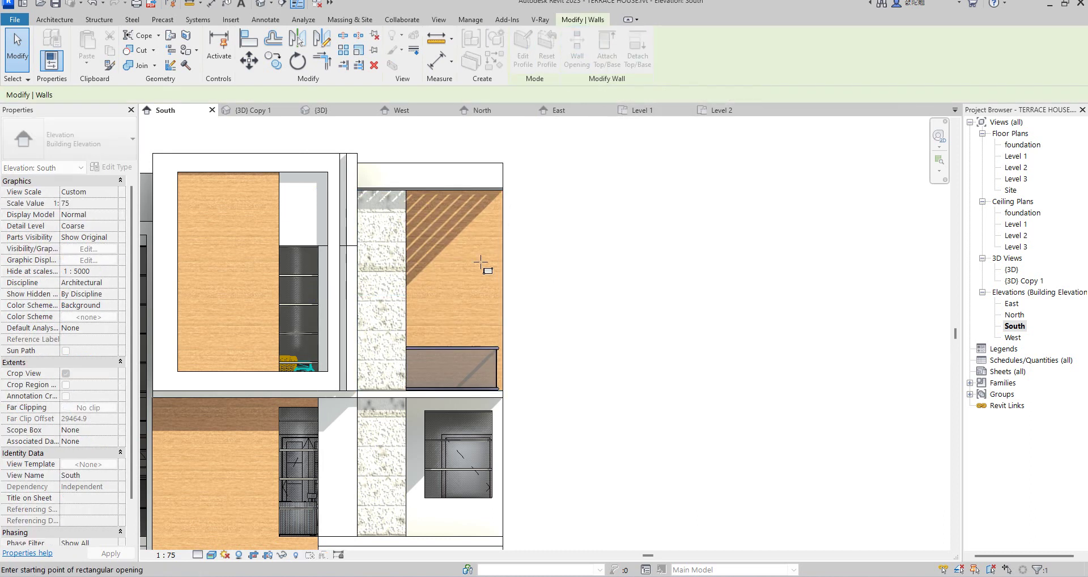
left_click(425, 264)
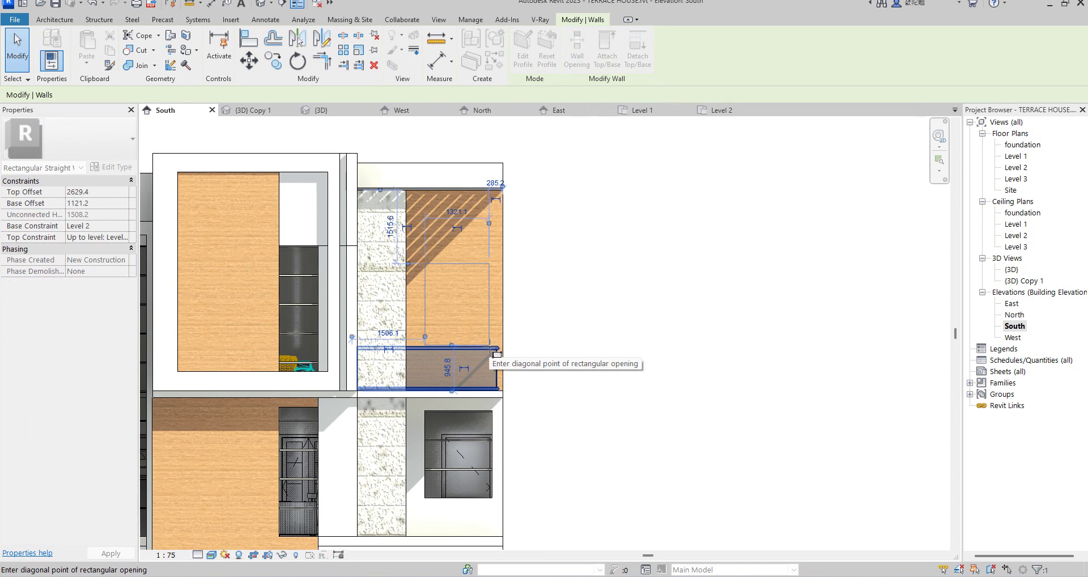
left_click(499, 354)
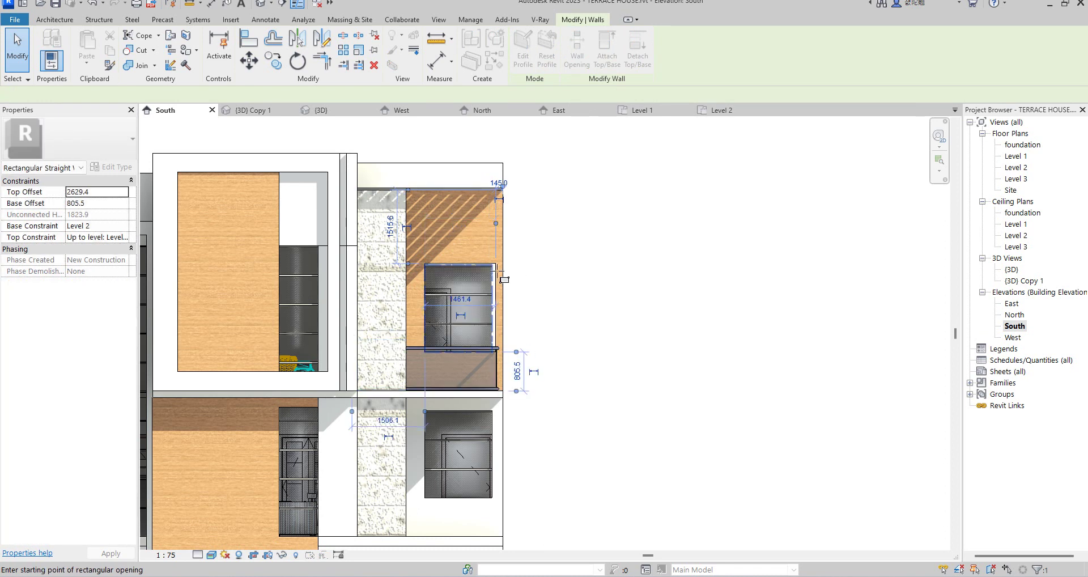
scroll(505, 359, "up", 2)
right_click(587, 204)
left_click(624, 213)
right_click(603, 194)
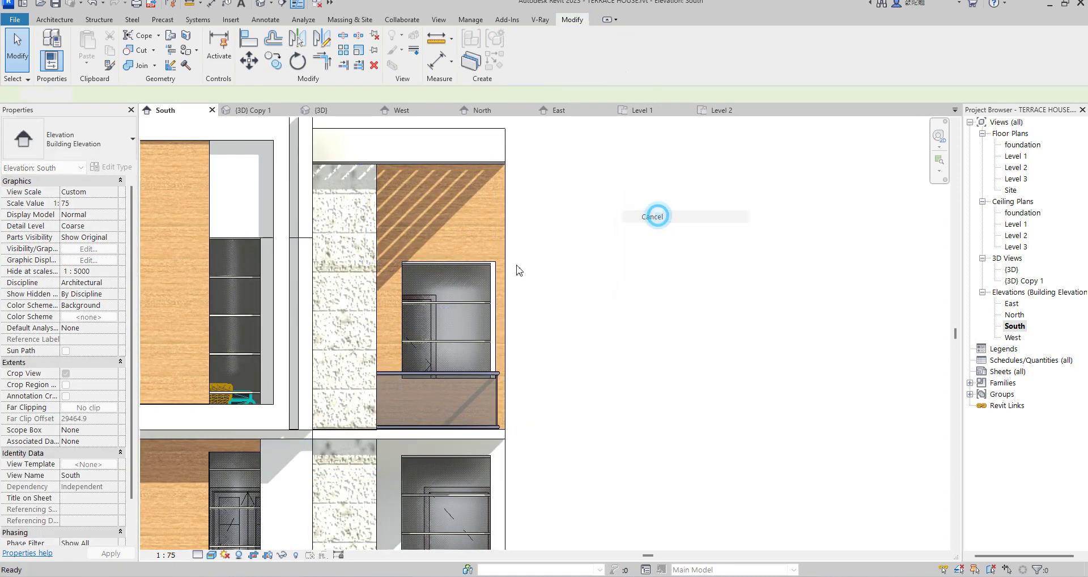
left_click(640, 210)
Resize the opening to a 500 base offset and 1400 mm width.
left_click(499, 287)
scroll(451, 330, "up", 2)
left_click_drag(374, 317, 361, 318)
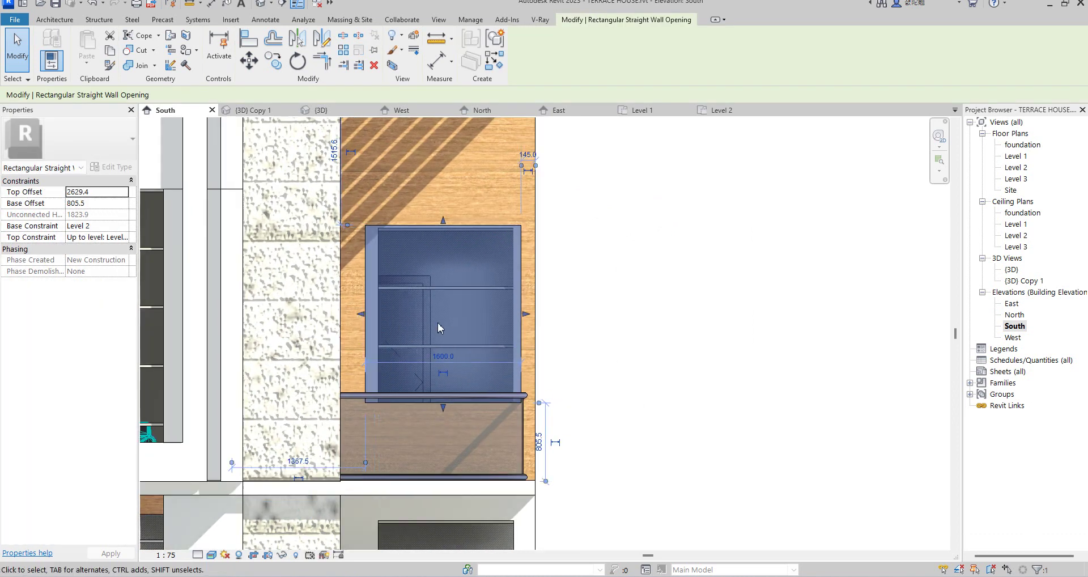
scroll(509, 298, "down", 1)
scroll(455, 258, "up", 3)
left_click_drag(521, 243, 522, 250)
scroll(505, 182, "down", 3)
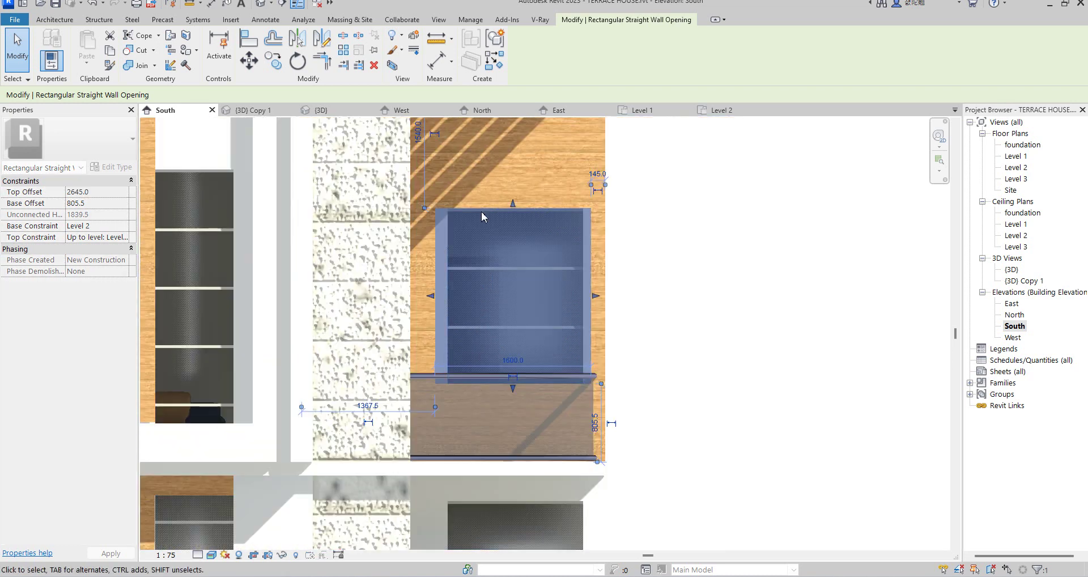
left_click_drag(513, 389, 517, 423)
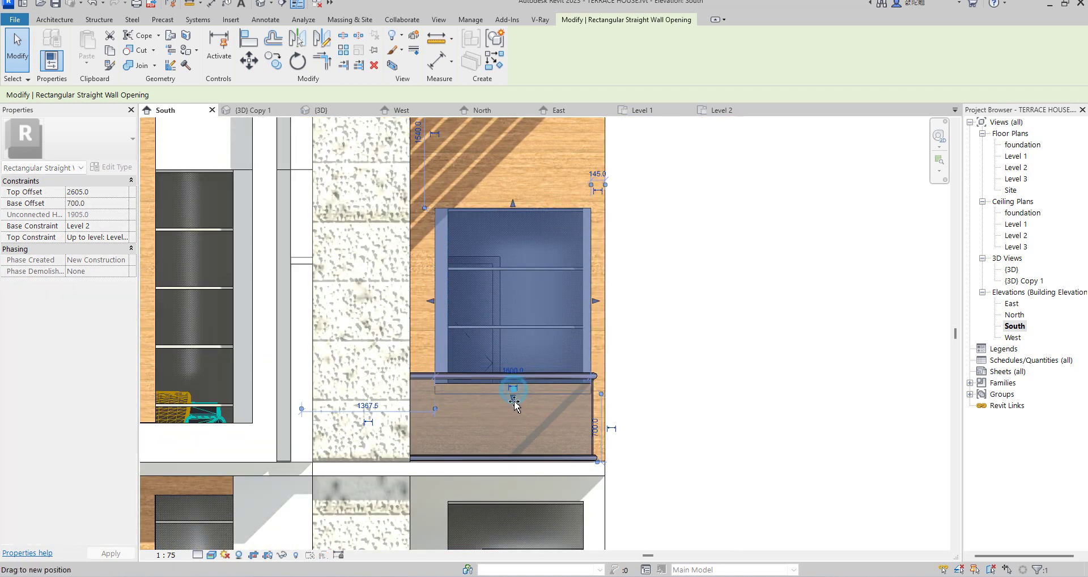
left_click_drag(518, 407, 517, 413)
left_click_drag(431, 310, 446, 312)
left_click_drag(590, 315, 586, 322)
scroll(589, 322, "up", 3)
scroll(590, 322, "up", 3)
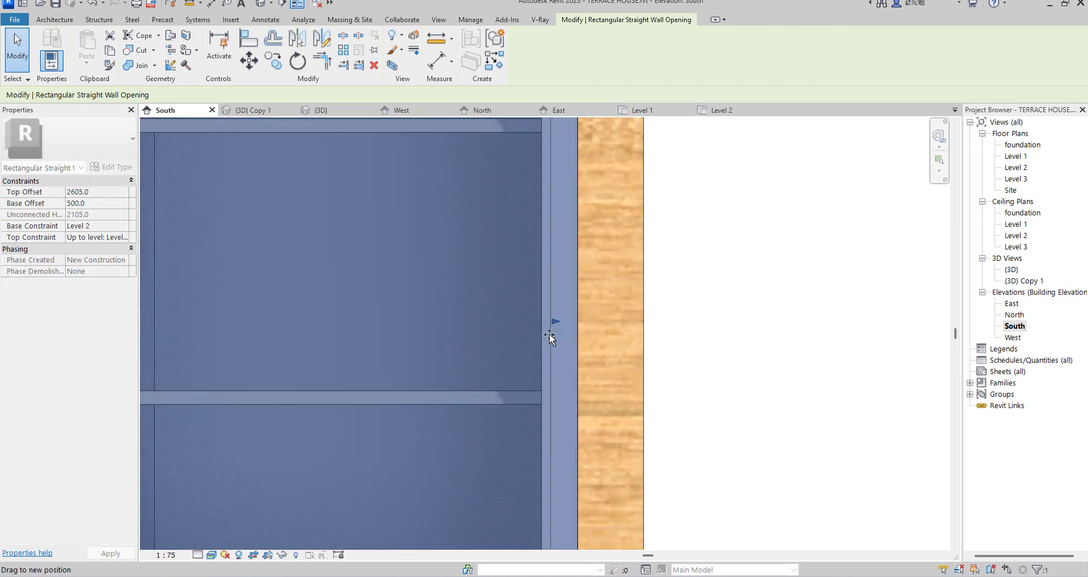
key("Escape")
scroll(624, 260, "down", 1)
scroll(663, 273, "down", 1)
In the {3D} Copy 1 view, drag the wall opening's base above the balcony to 480.
scroll(660, 284, "down", 2)
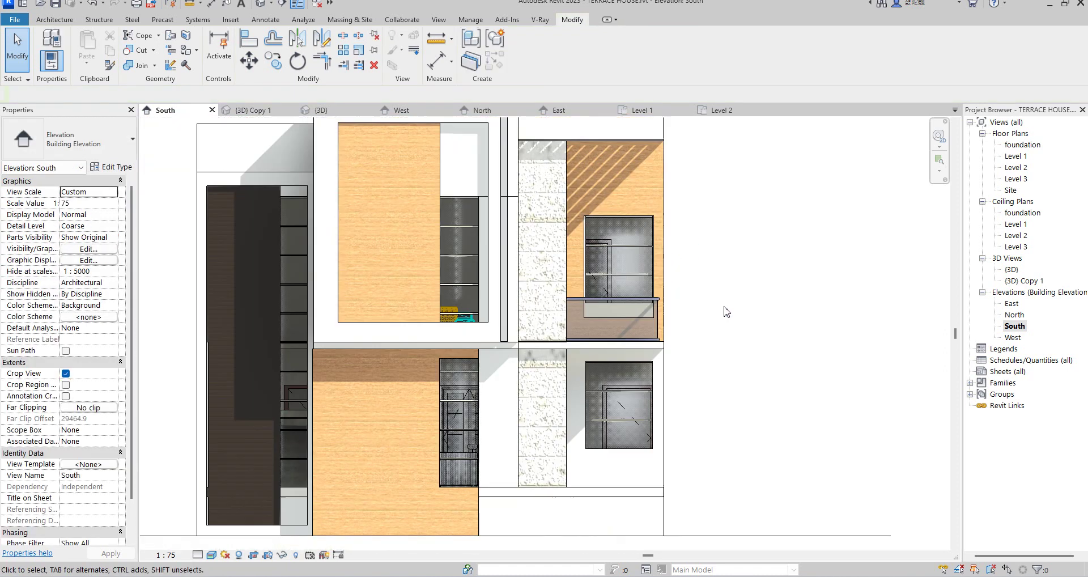
scroll(656, 310, "down", 4)
left_click(1024, 281)
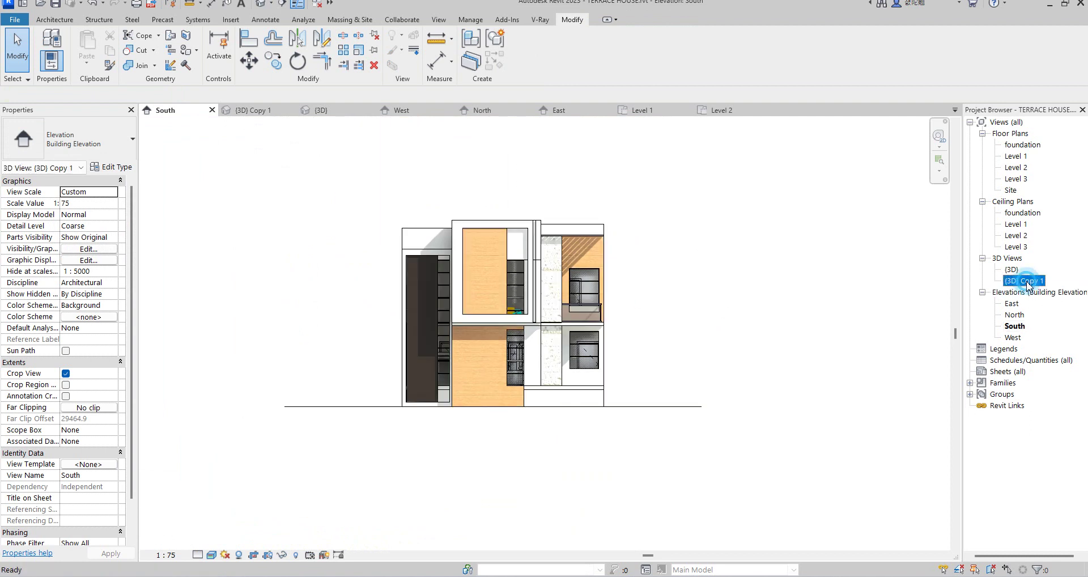
double_click(1011, 271)
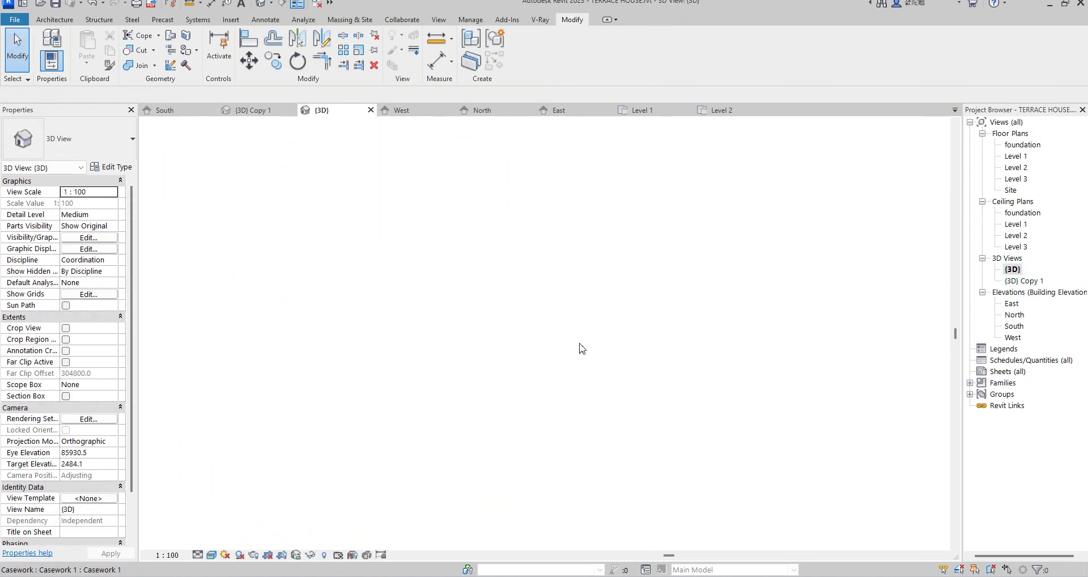
scroll(541, 349, "up", 3)
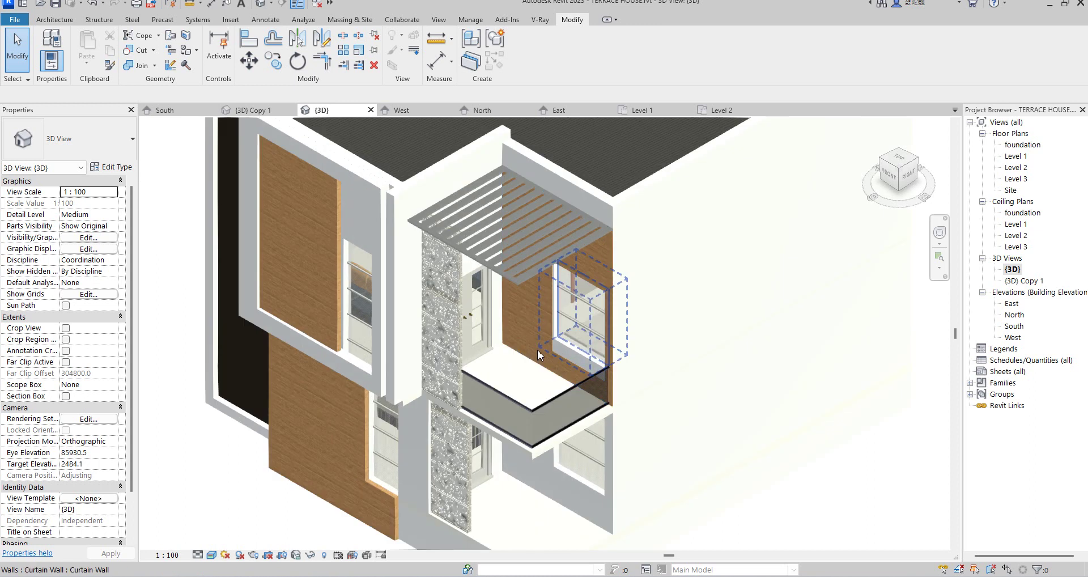
scroll(594, 373, "up", 2)
scroll(594, 373, "up", 2)
scroll(605, 367, "up", 2)
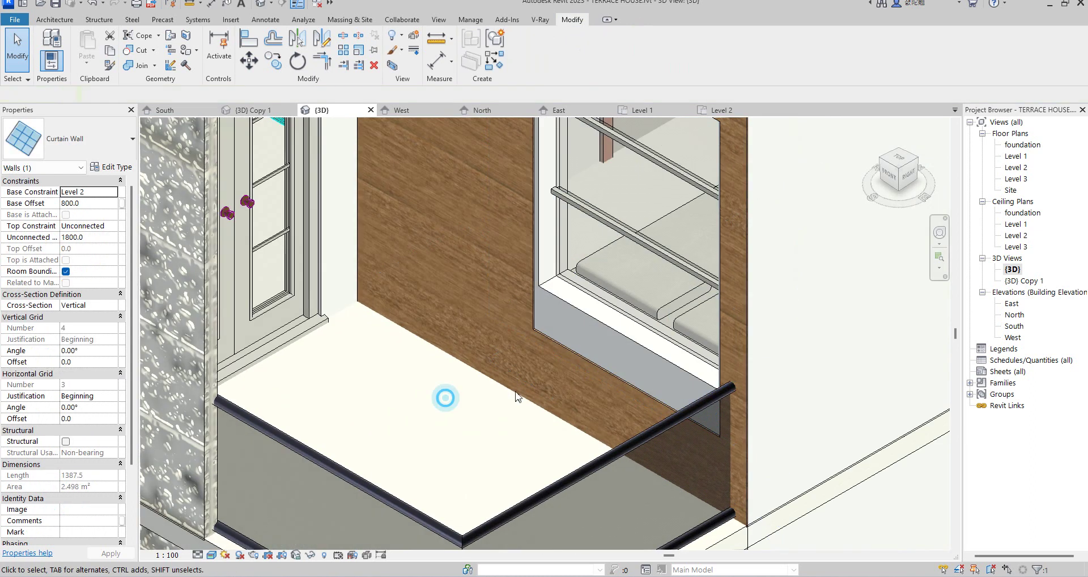
left_click(604, 367)
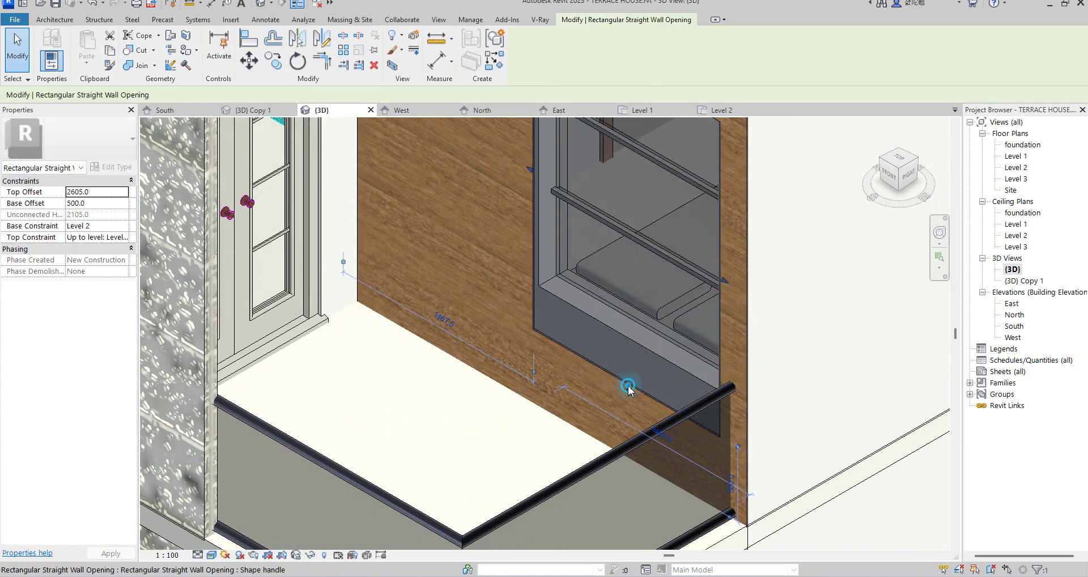
left_click_drag(629, 389, 629, 359)
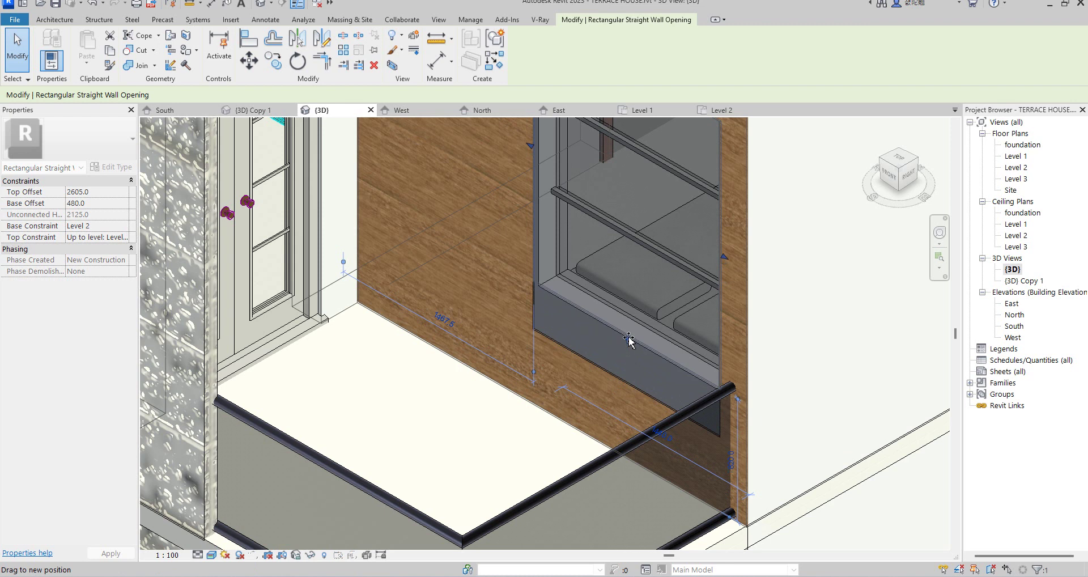
key("Escape")
Copy the balcony plate wall and paste it aligned to Level 1.
scroll(624, 357, "down", 3)
scroll(642, 346, "down", 2)
scroll(629, 340, "up", 2)
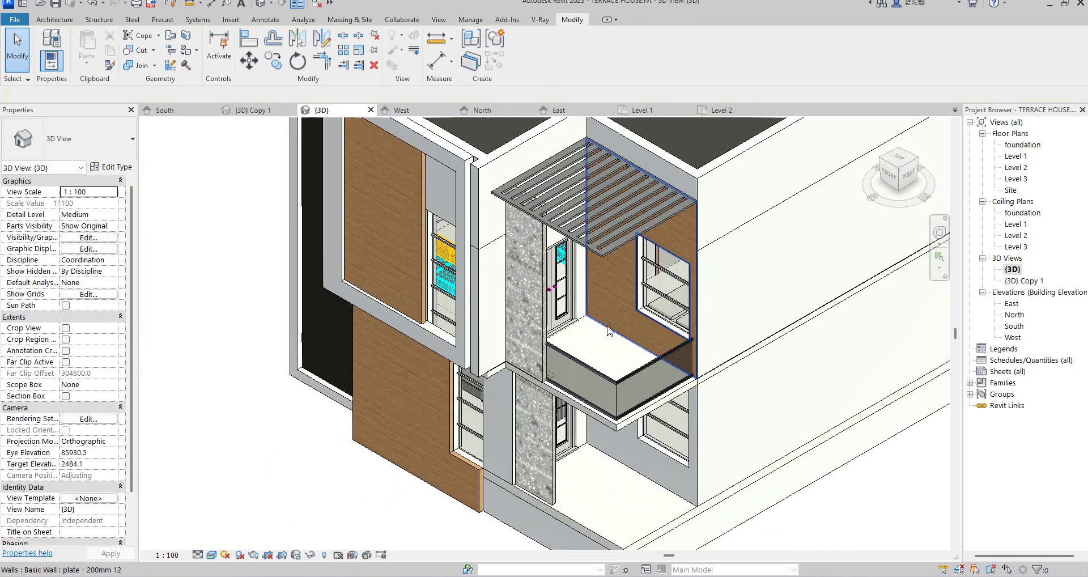
left_click(607, 330)
scroll(652, 346, "down", 3)
scroll(697, 352, "up", 2)
scroll(713, 347, "up", 1)
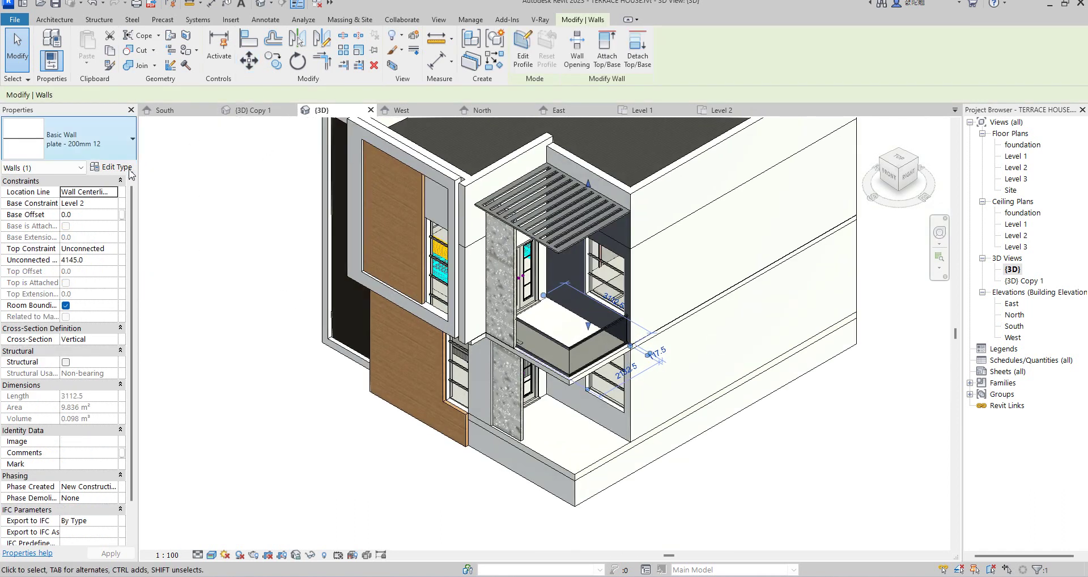
left_click(120, 145)
left_click(102, 55)
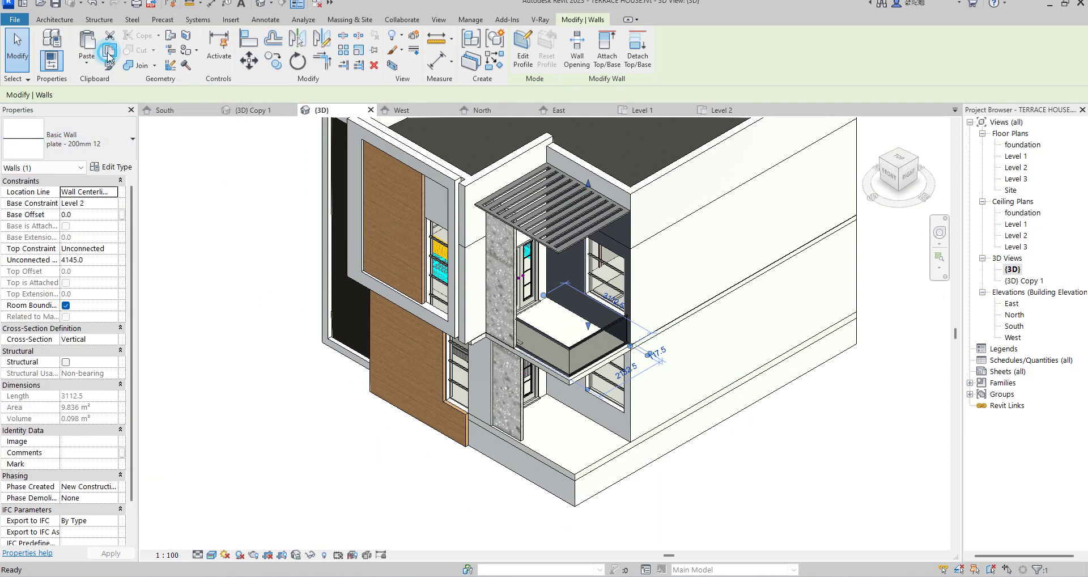
left_click(87, 63)
left_click(157, 120)
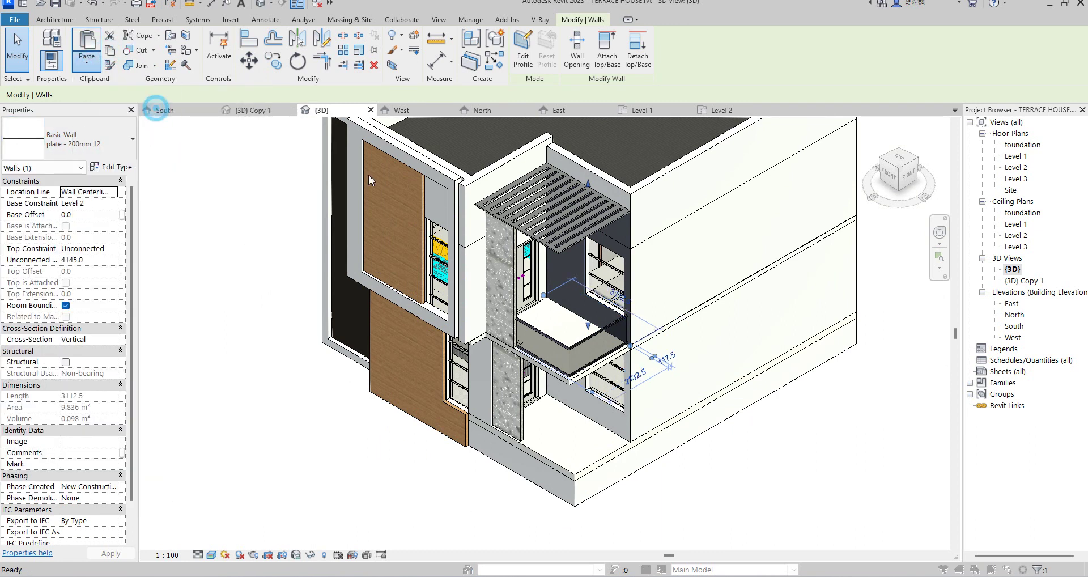
left_click(476, 218)
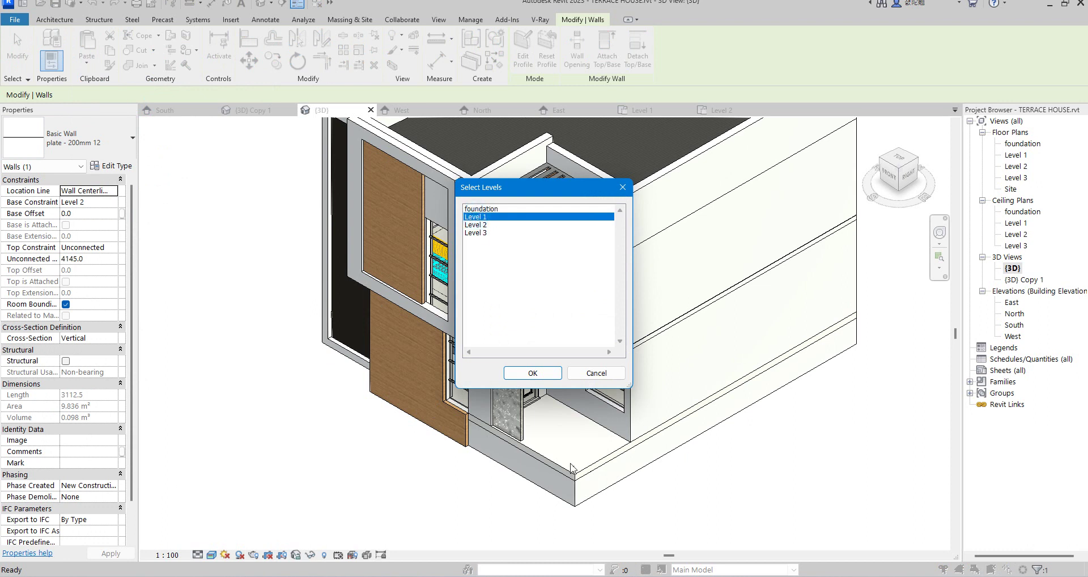
left_click(533, 373)
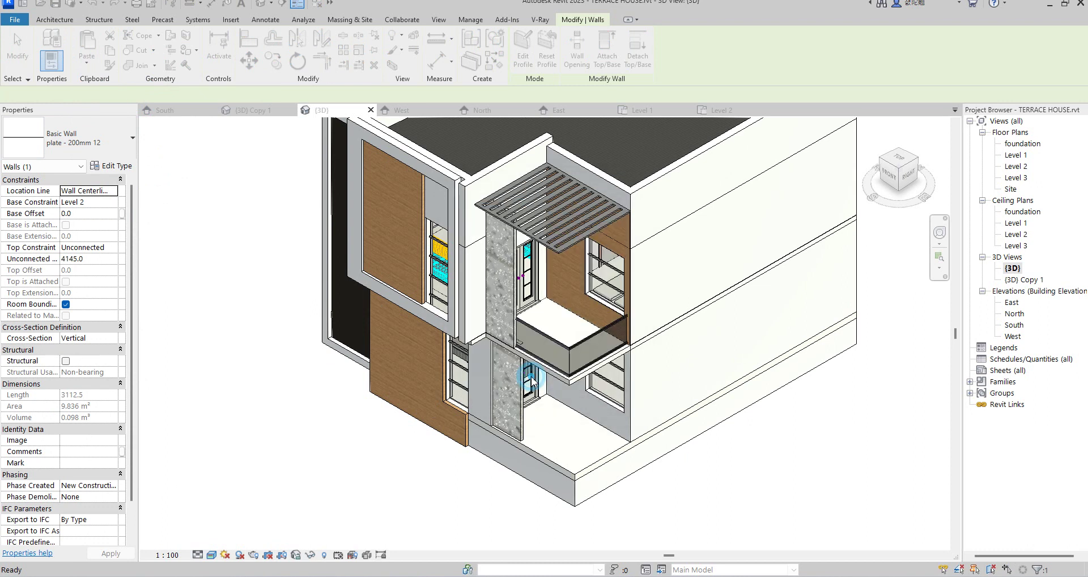
Lower the pasted Level 1 plate wall's top so it stands 2668.6 high.
left_click(741, 494)
scroll(570, 295, "up", 2)
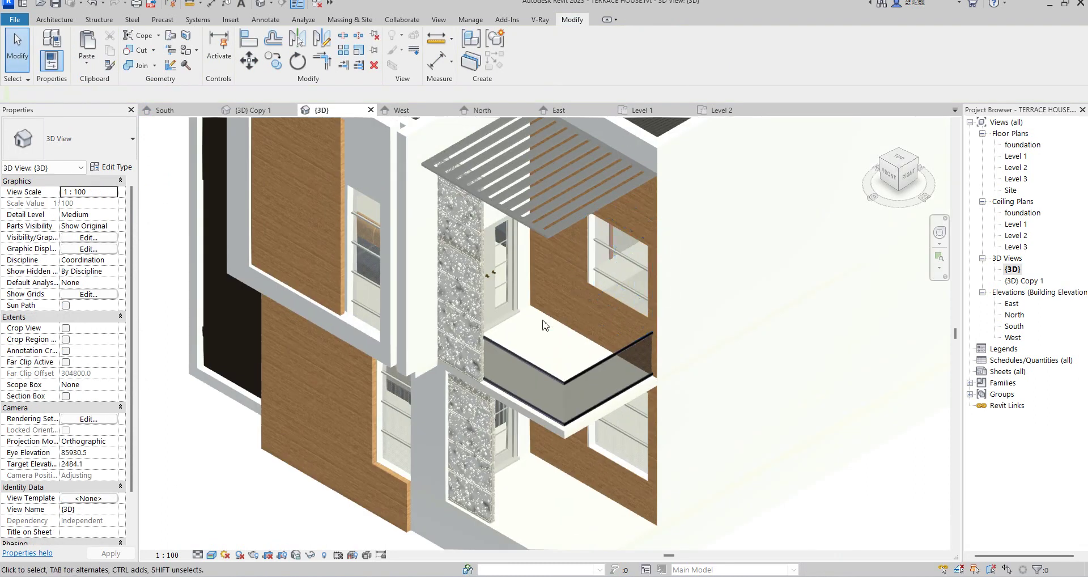
left_click(640, 520)
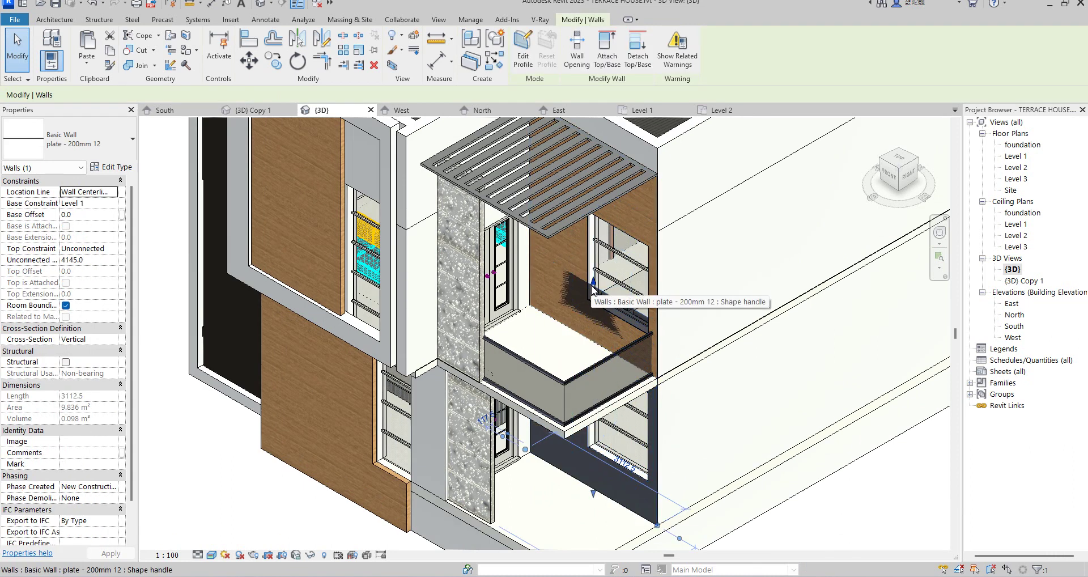
left_click_drag(593, 289, 594, 355)
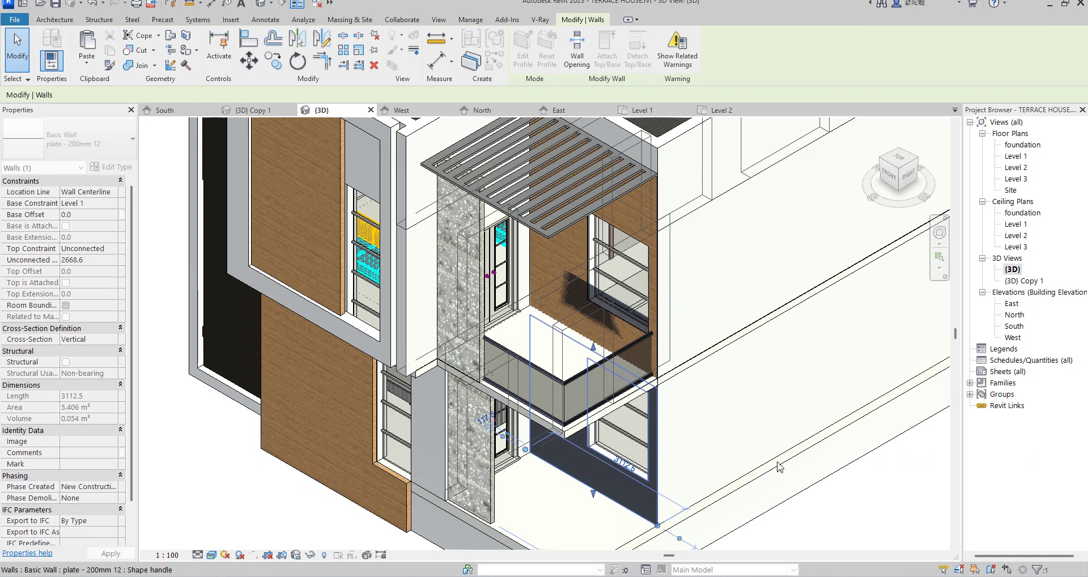
left_click(740, 404)
left_click(656, 441)
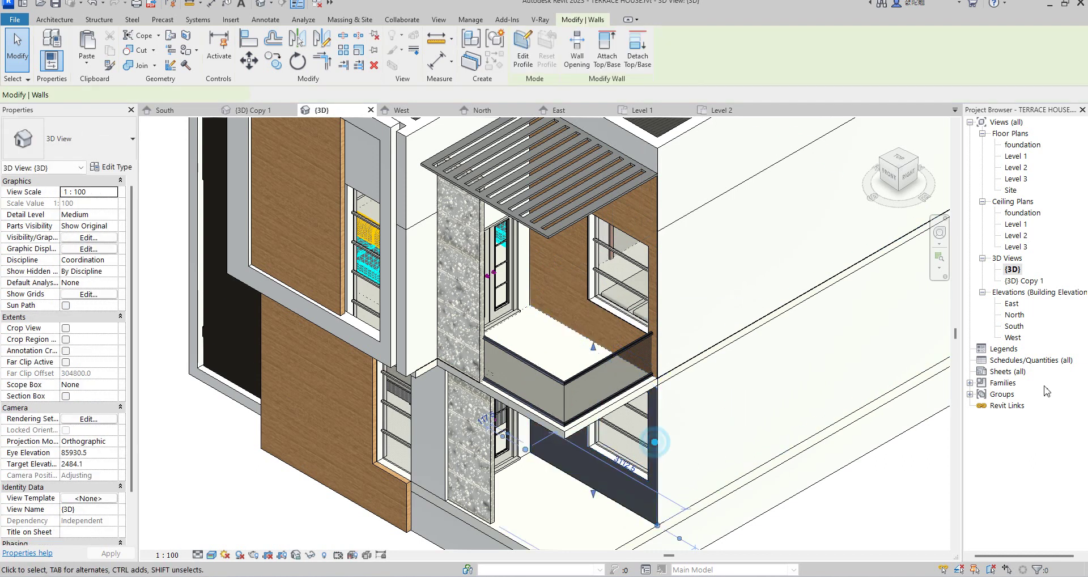
double_click(1015, 326)
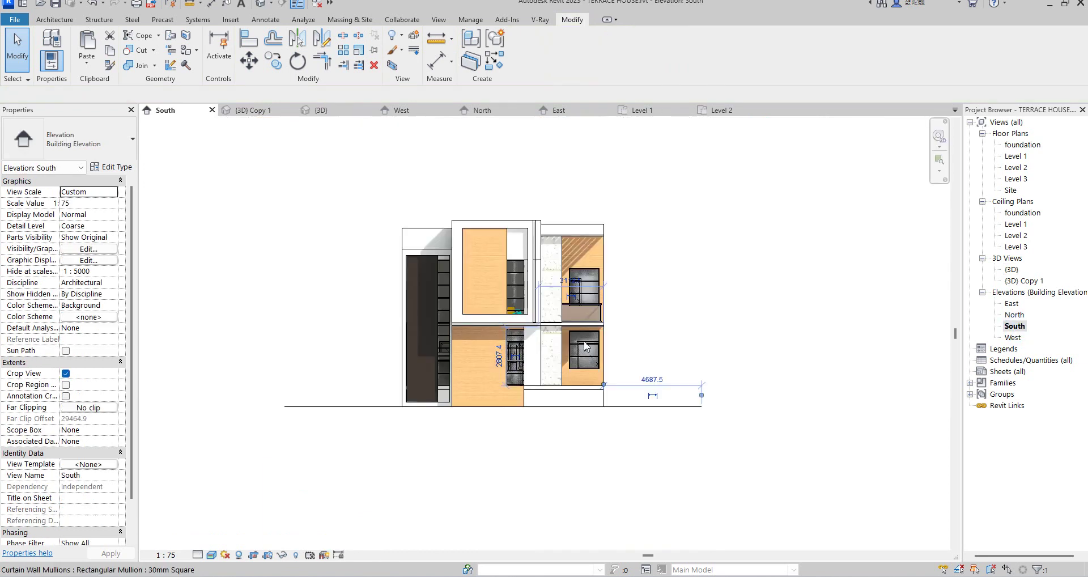
On the South elevation, raise the Level 1 plate wall's top to 2860, meeting the floor above.
scroll(595, 302, "up", 3)
scroll(595, 302, "up", 3)
scroll(594, 302, "up", 3)
left_click_drag(516, 298, 485, 278)
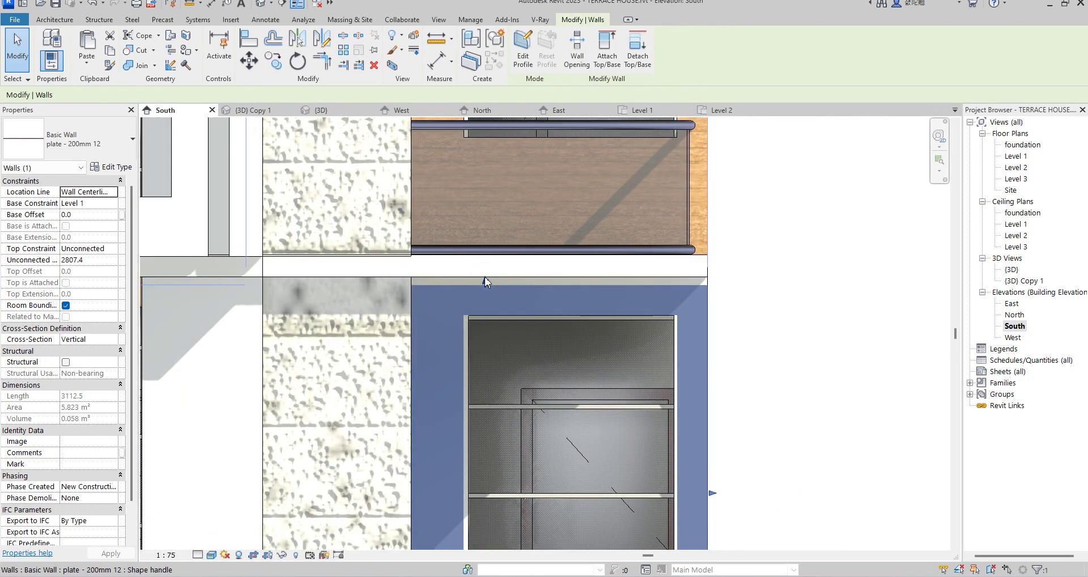
left_click(785, 298)
scroll(794, 317, "down", 3)
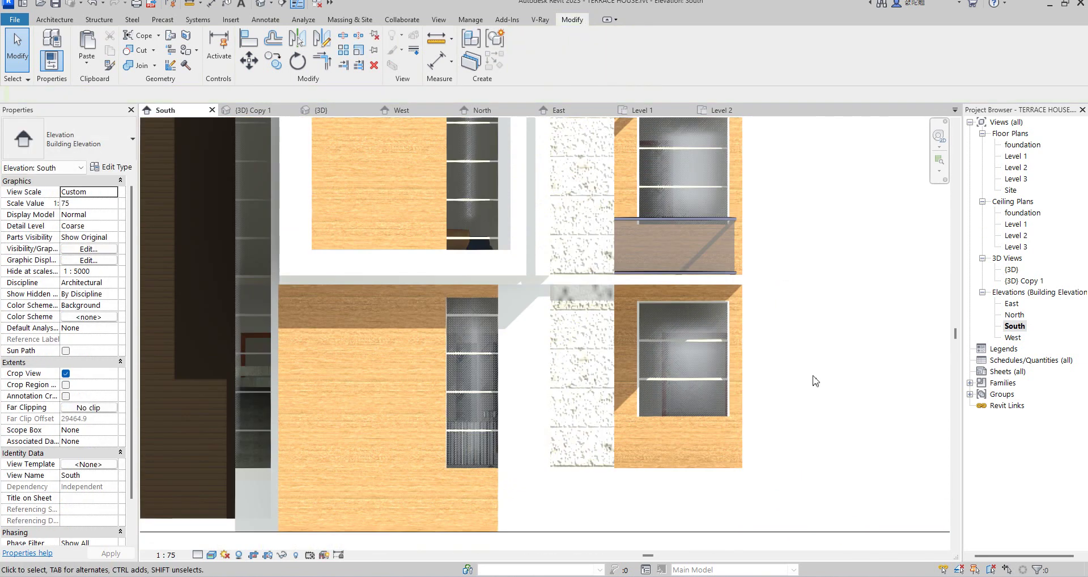
scroll(810, 340, "down", 3)
left_click(832, 322)
scroll(699, 451, "down", 2)
scroll(663, 469, "down", 3)
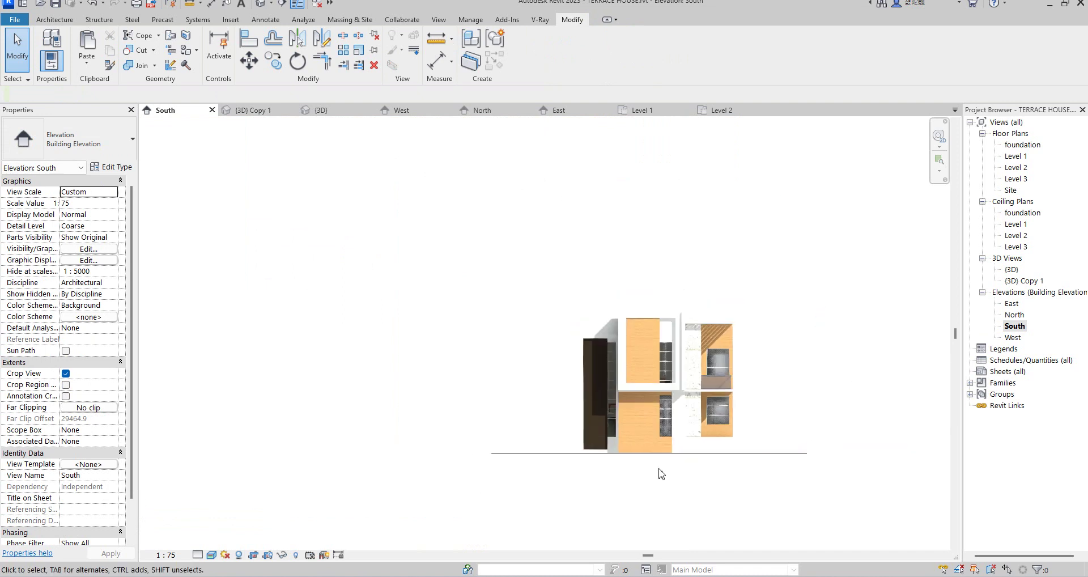
scroll(754, 470, "up", 5)
left_click(785, 374)
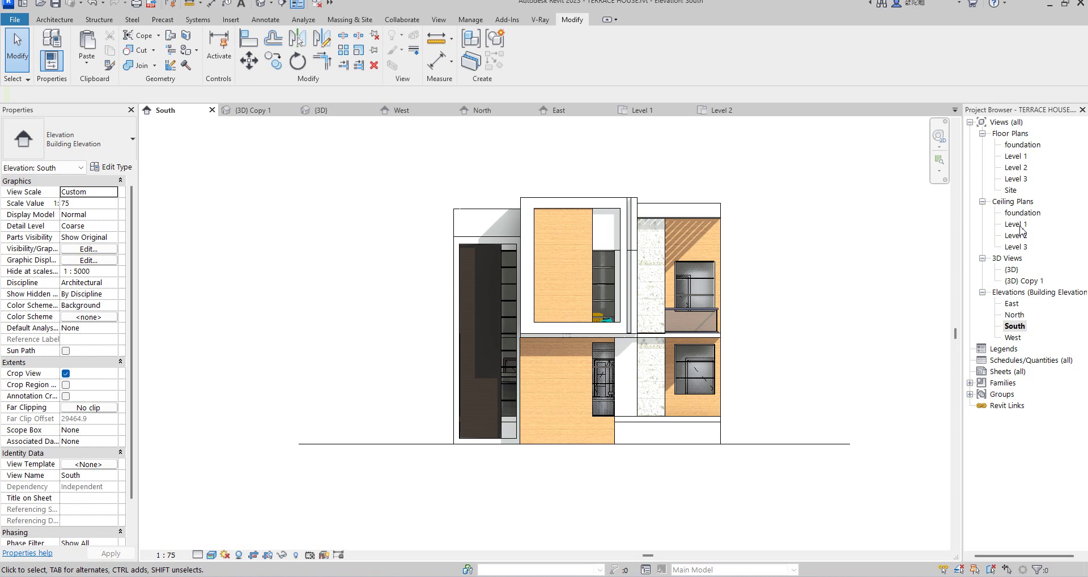
Go to the {3D} Copy 1 view, then to the Level 1 floor plan.
double_click(1020, 281)
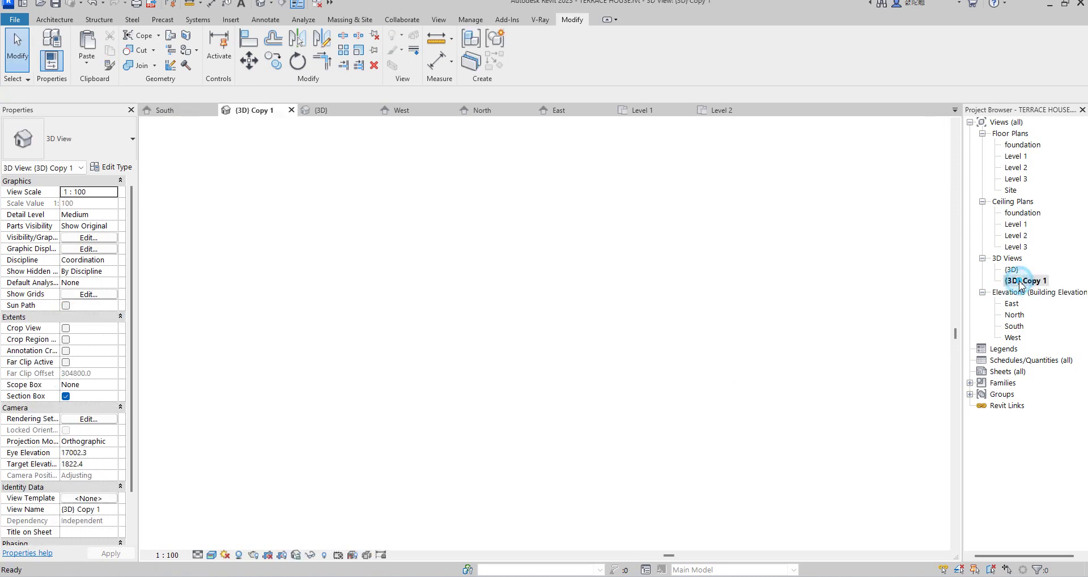
scroll(526, 416, "up", 2)
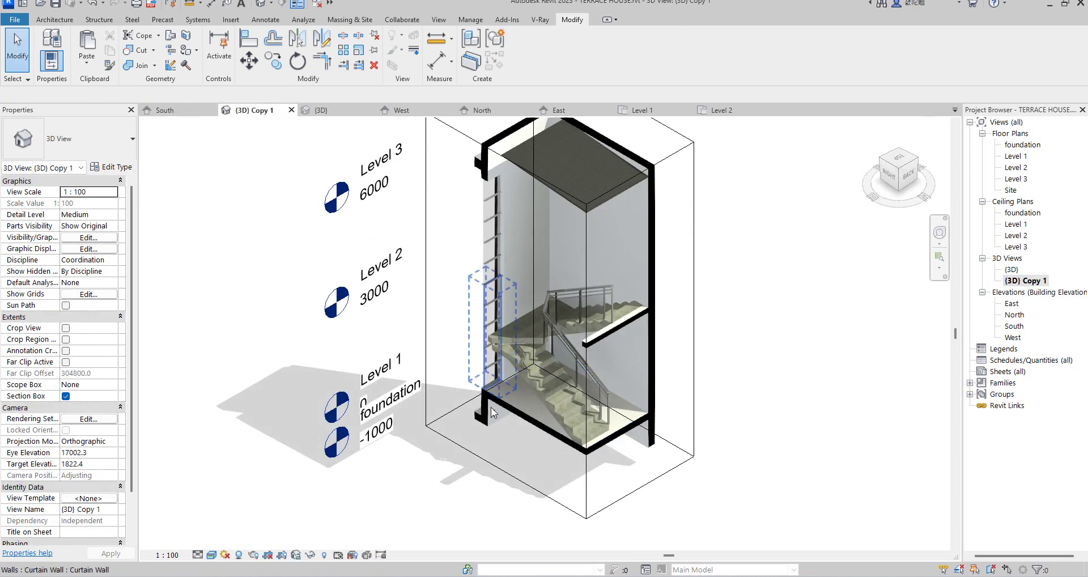
scroll(526, 415, "down", 3)
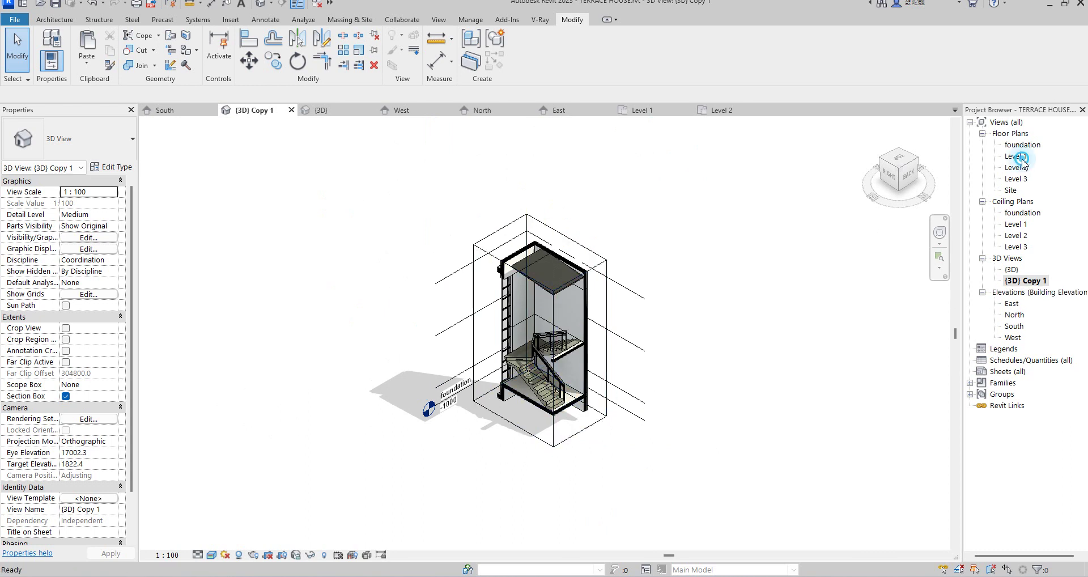
double_click(1020, 158)
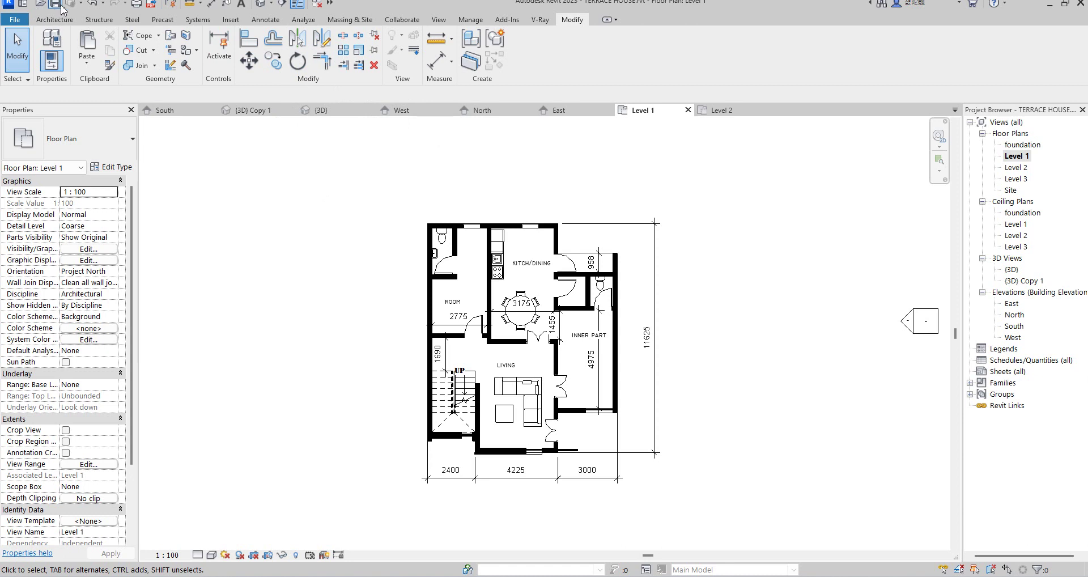
left_click(275, 4)
Place a perspective camera in front of the house and trim its crop region top and bottom.
left_click(289, 28)
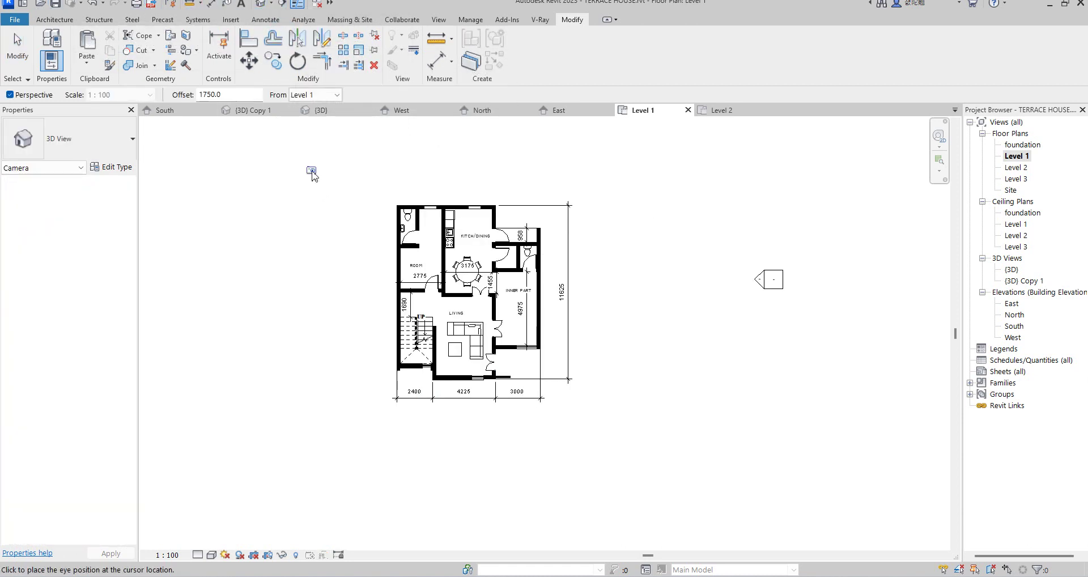
scroll(314, 178, "down", 3)
left_click(468, 397)
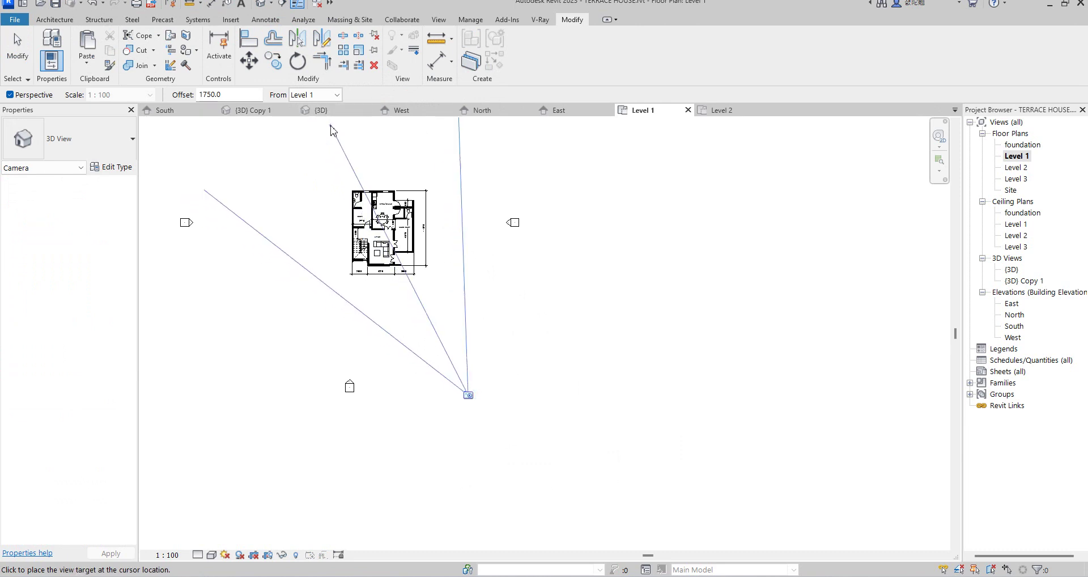
left_click(349, 143)
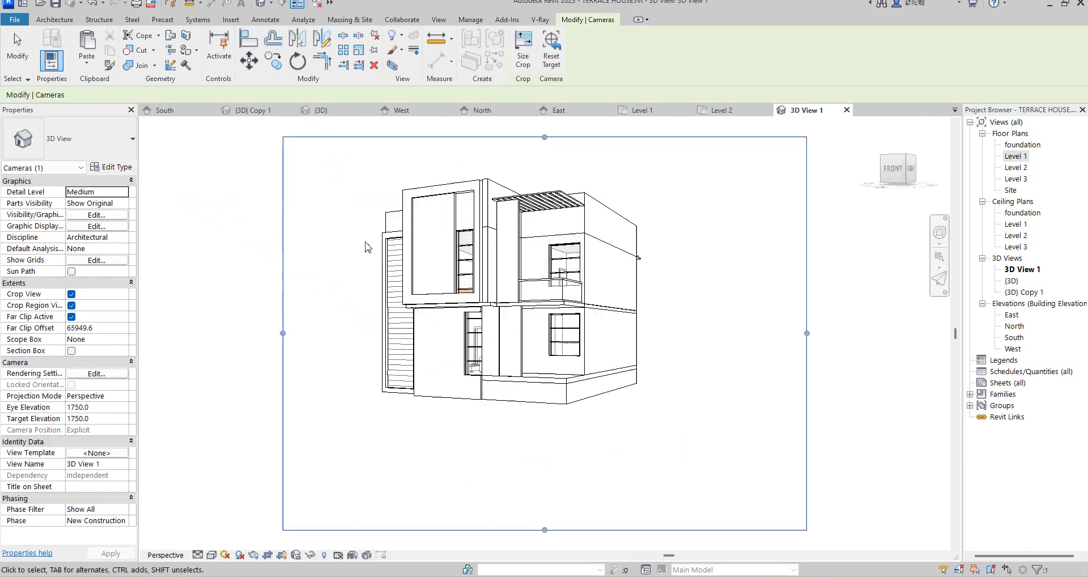
scroll(486, 478, "down", 3)
left_click_drag(502, 457, 502, 395)
left_click_drag(502, 198, 502, 189)
Set the camera view to Realistic visual style, inspect it, then return to the Level 1 plan.
left_click(213, 556)
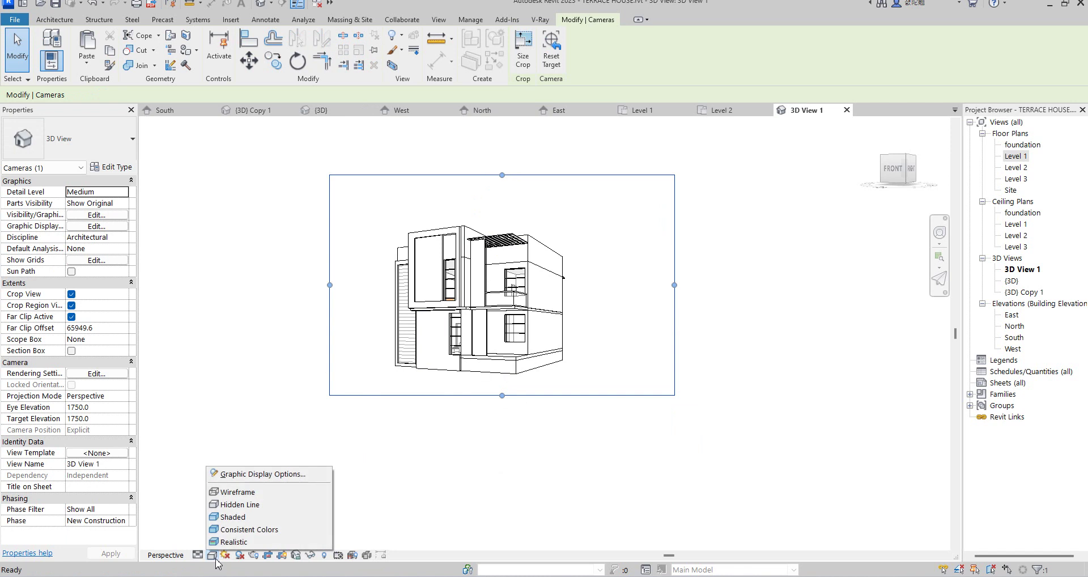
left_click(237, 542)
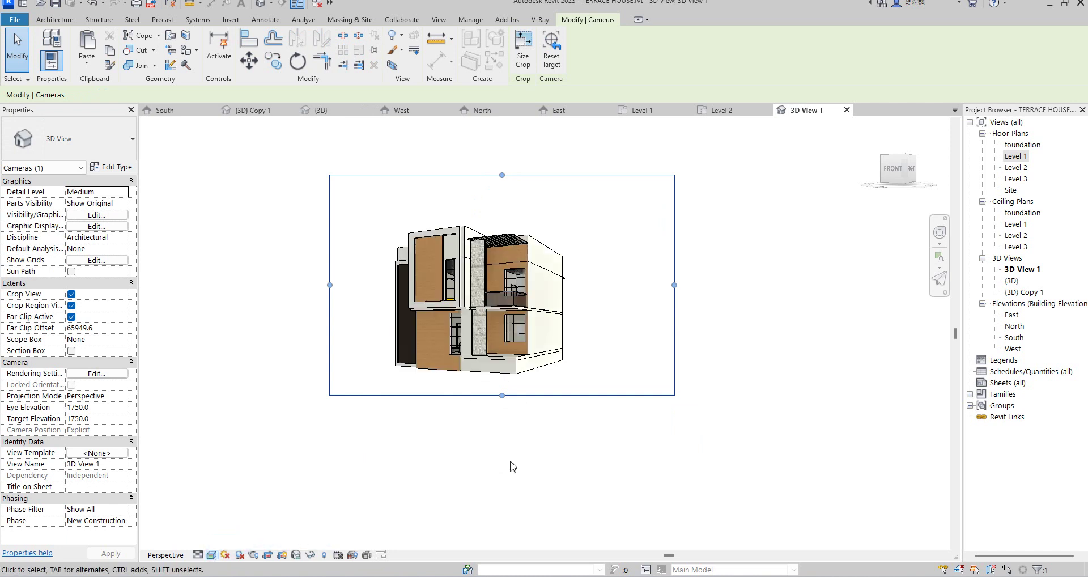
left_click(510, 462)
scroll(500, 290, "up", 3)
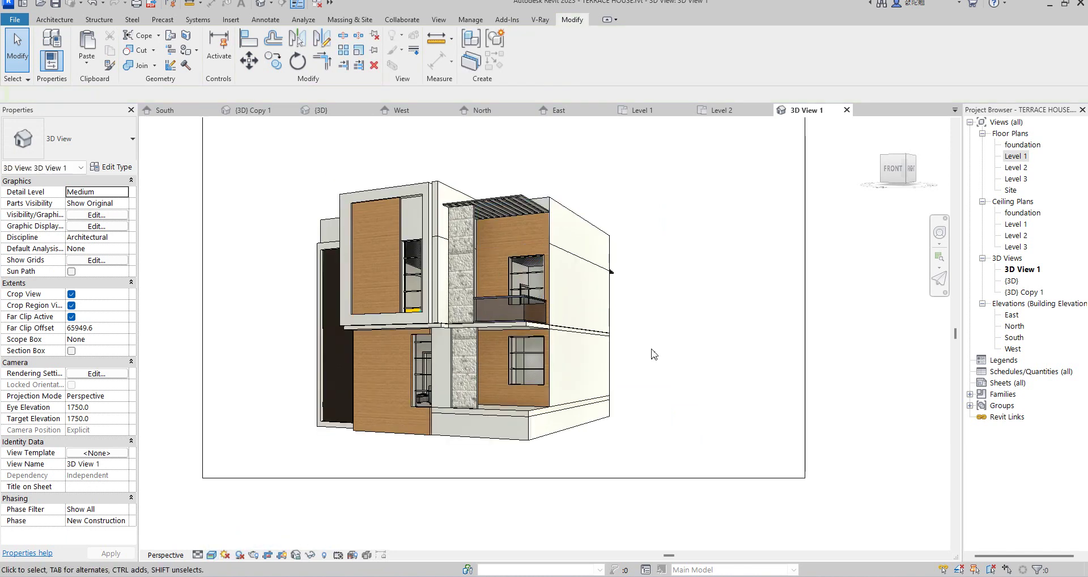
scroll(487, 287, "up", 2)
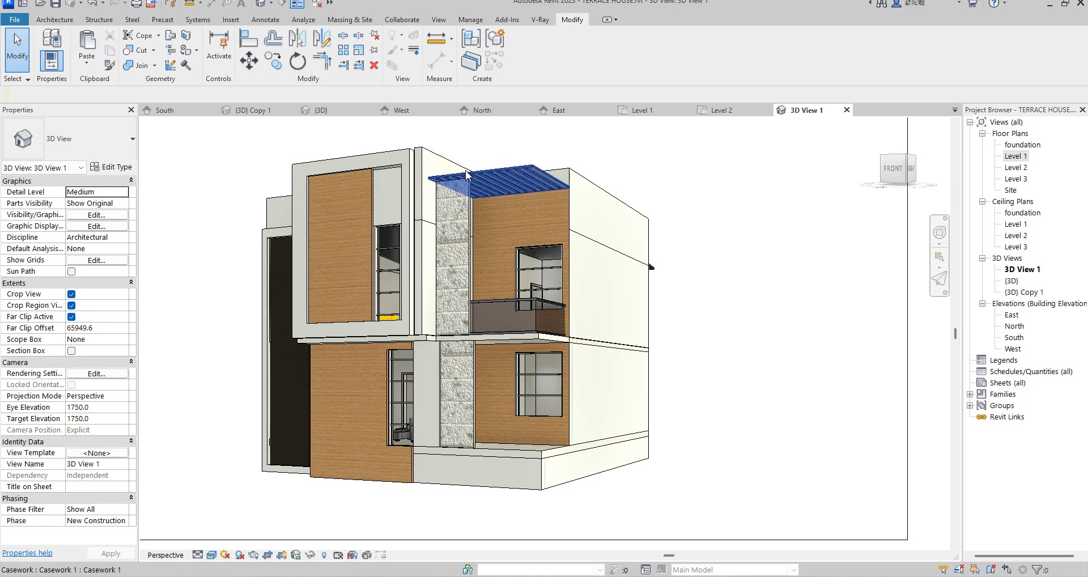
scroll(461, 307, "down", 3)
scroll(462, 307, "up", 3)
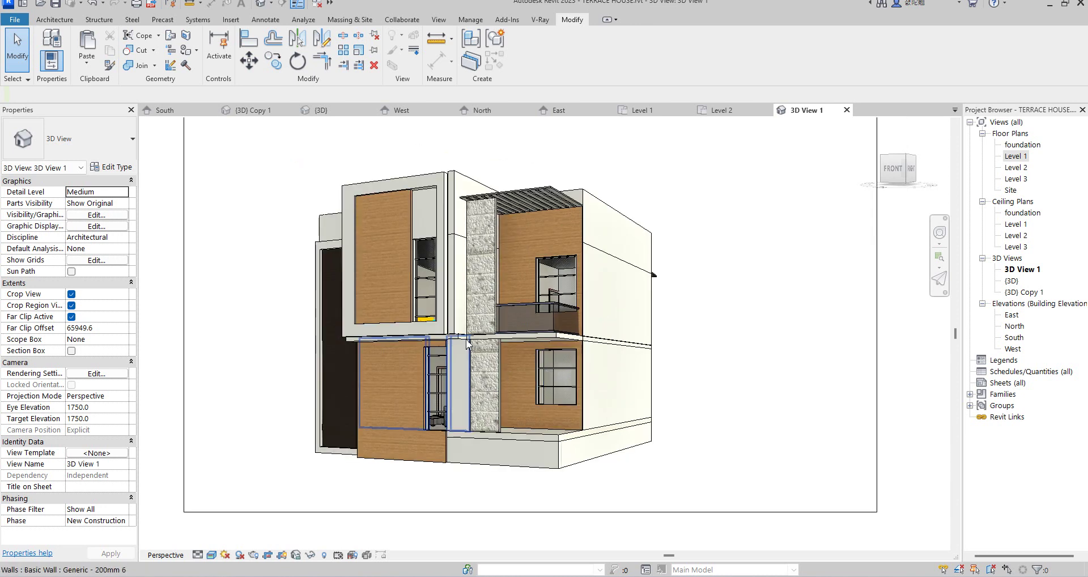
double_click(1017, 159)
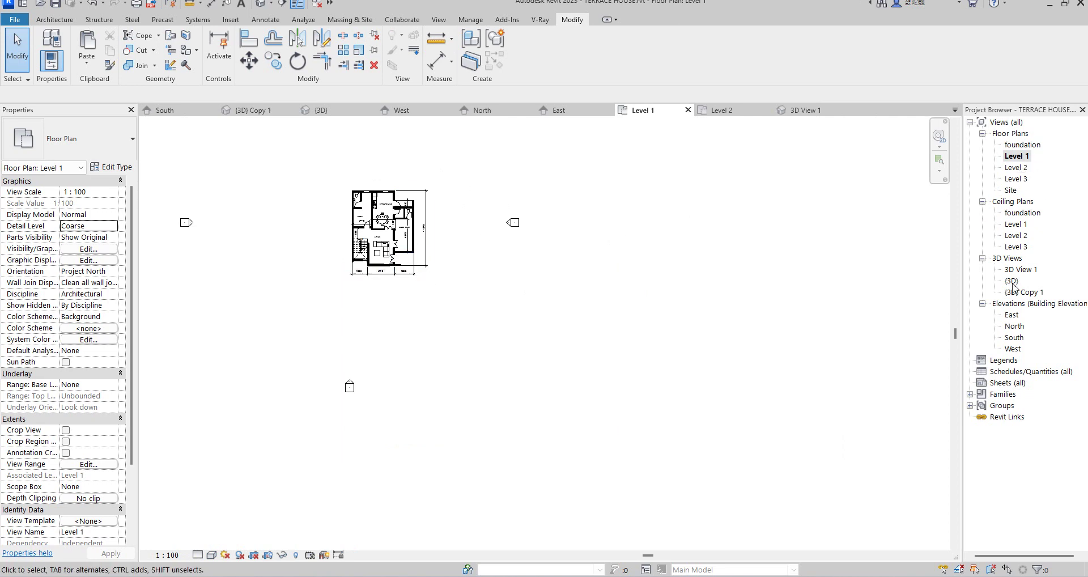
Open the East elevation view.
double_click(1014, 338)
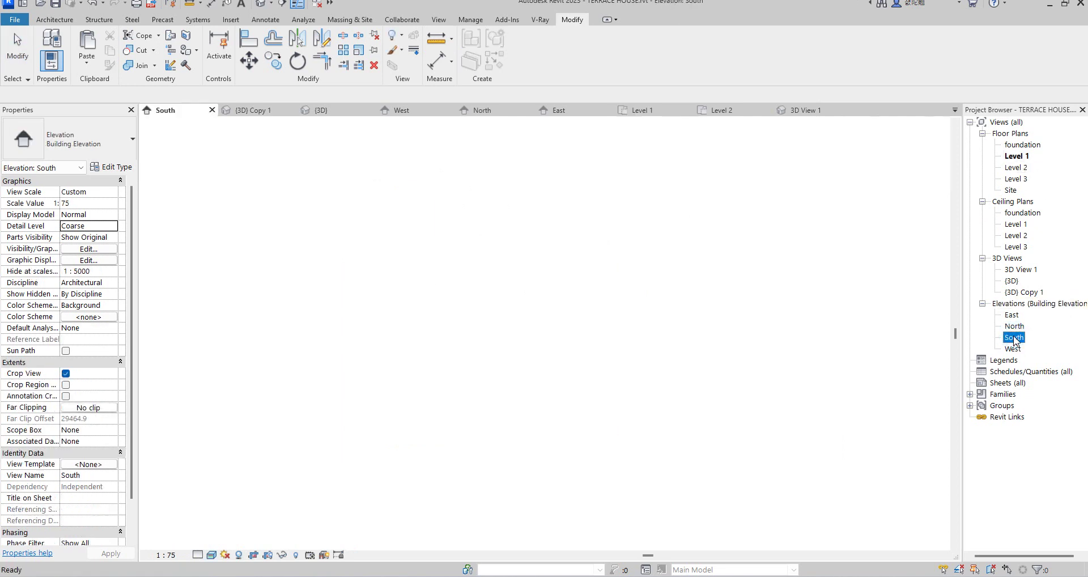
left_click(1012, 315)
double_click(1012, 315)
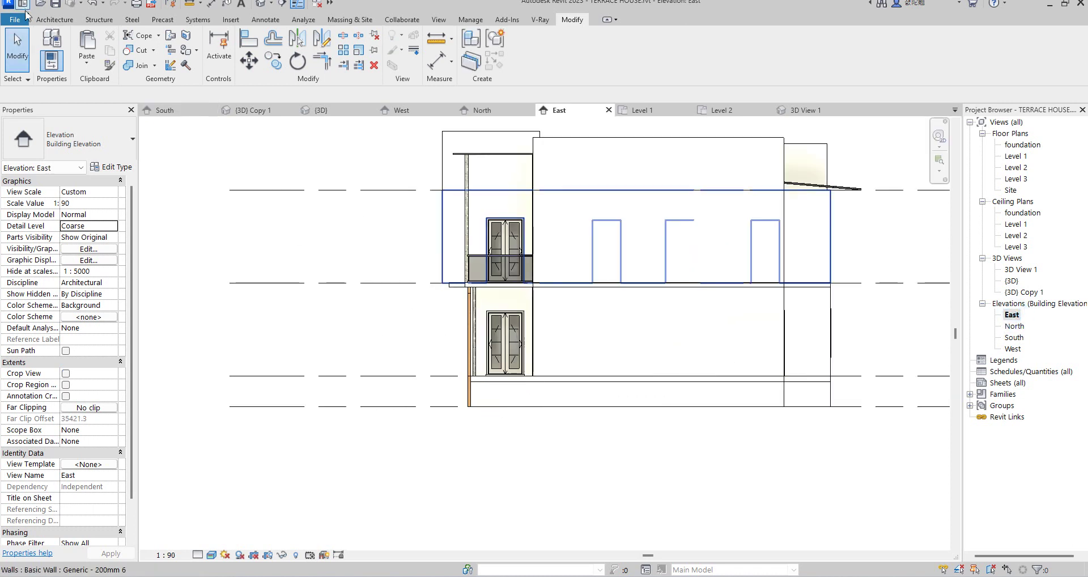
Start an in-place Air Terminals model with the default name and begin an extrusion on a picked plane.
left_click(54, 20)
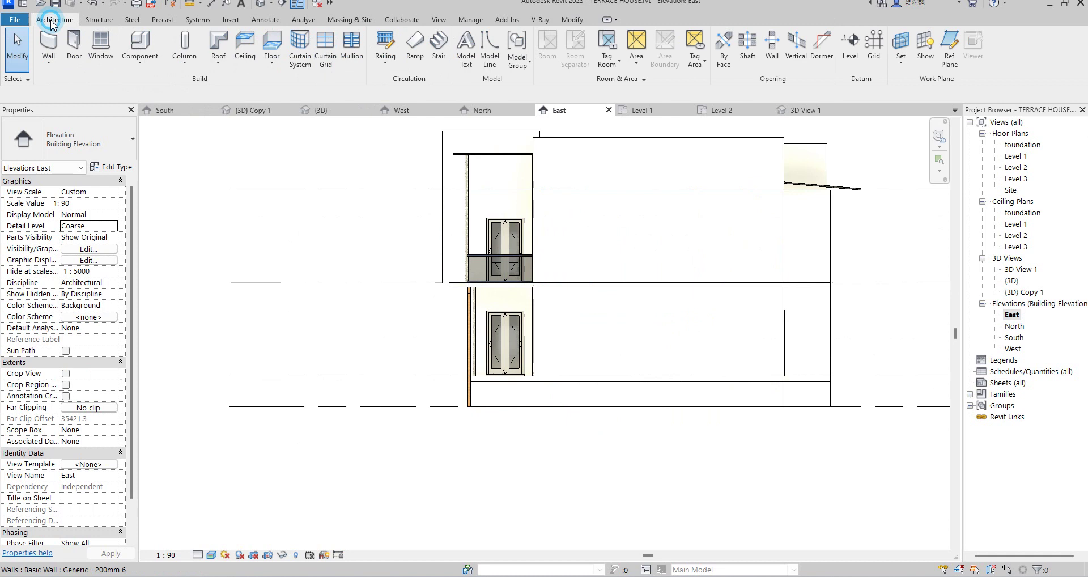
left_click(136, 36)
left_click(543, 56)
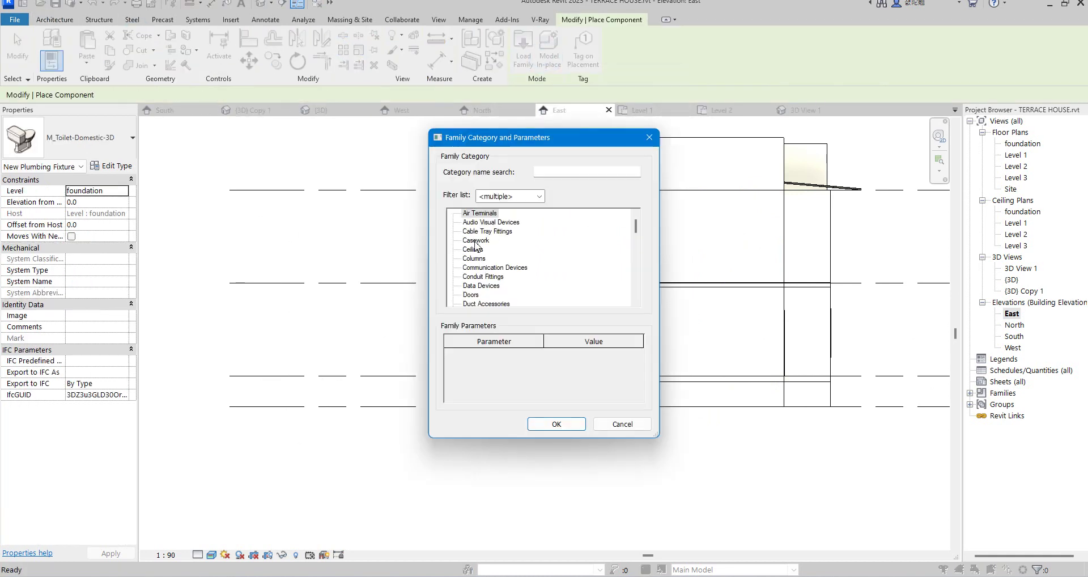
left_click(557, 424)
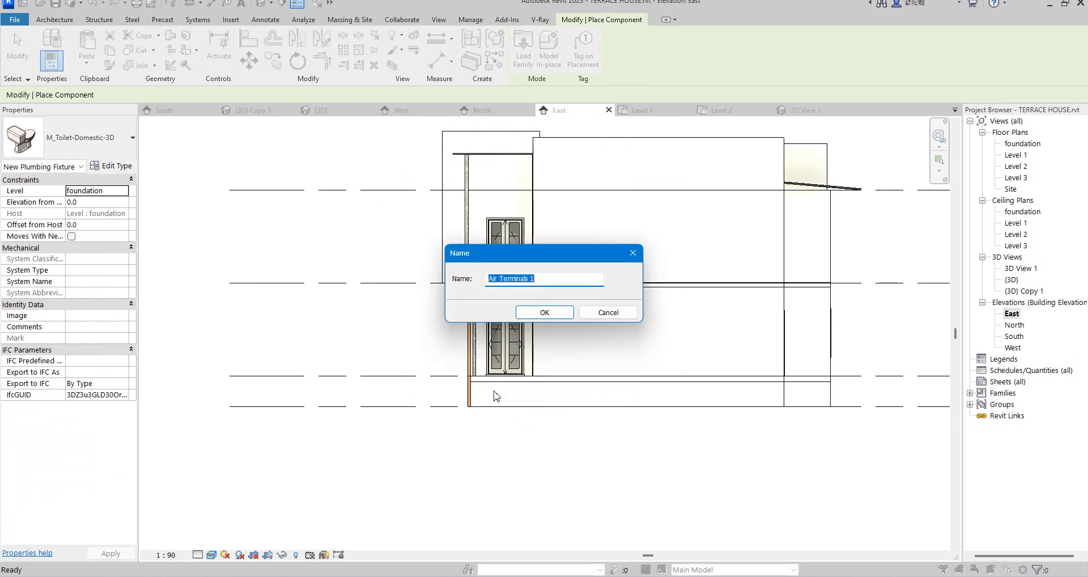
left_click(548, 318)
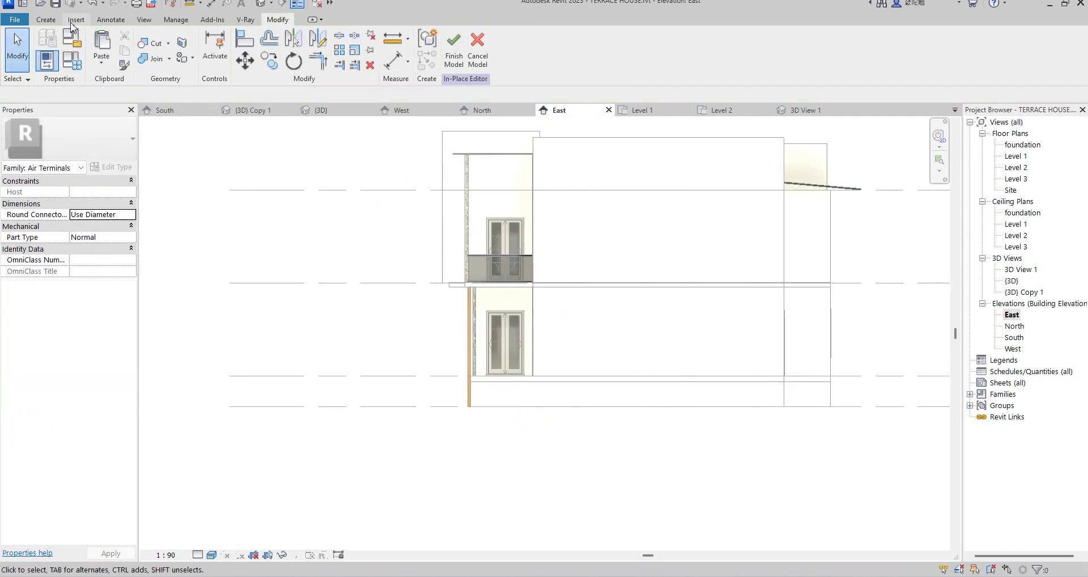
left_click(46, 20)
left_click(103, 48)
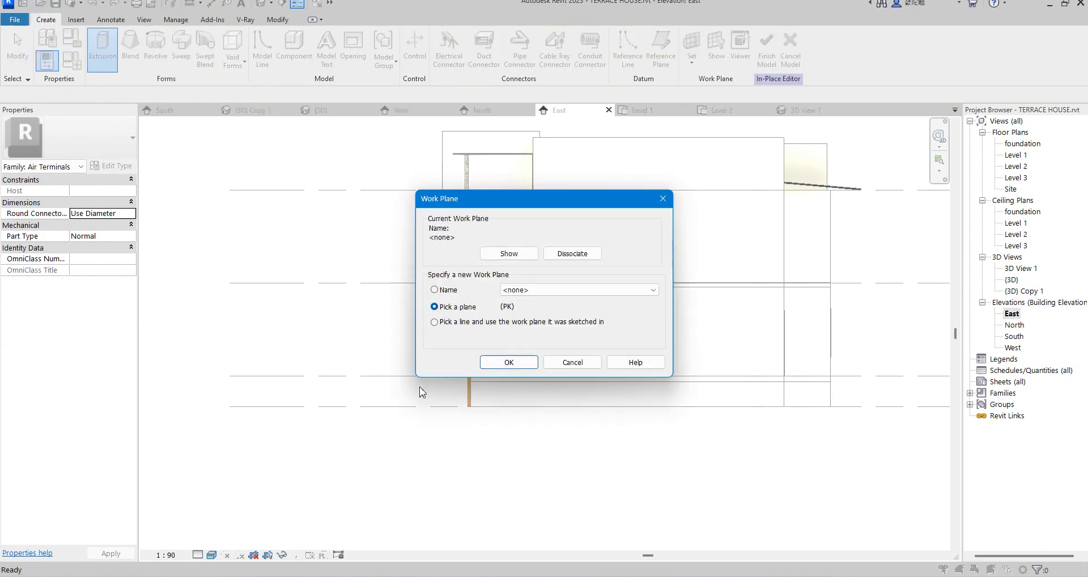
left_click(518, 361)
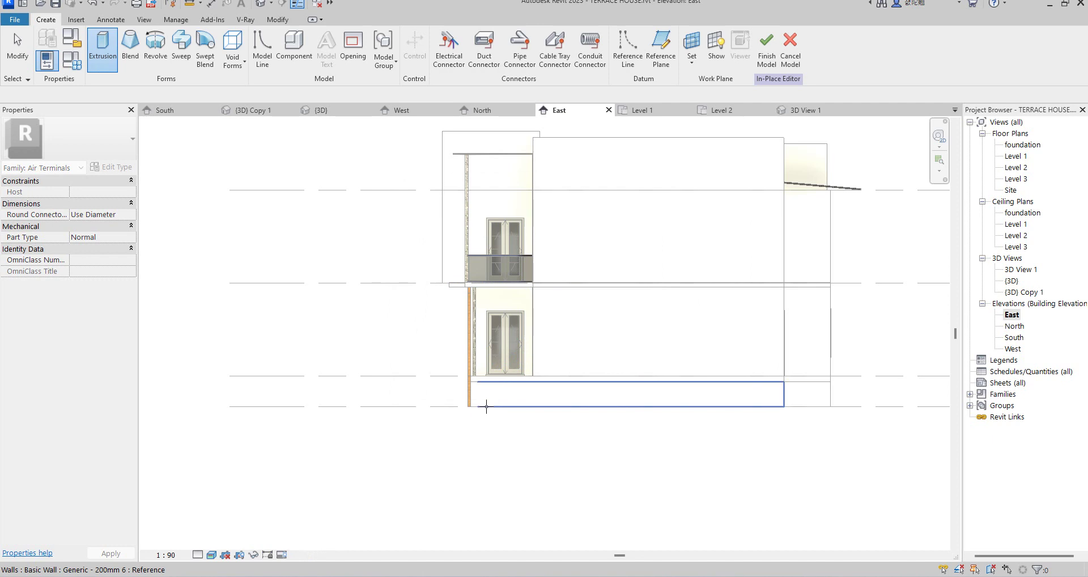
Pick the wall as the work plane and sketch one step: 300 tread, 150 riser.
left_click(487, 407)
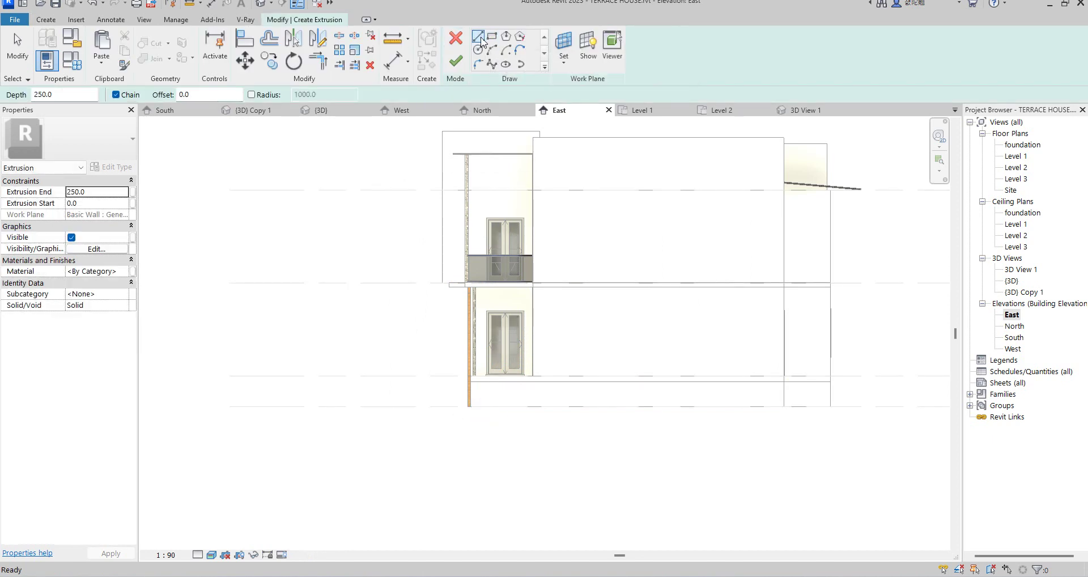
scroll(464, 374, "up", 2)
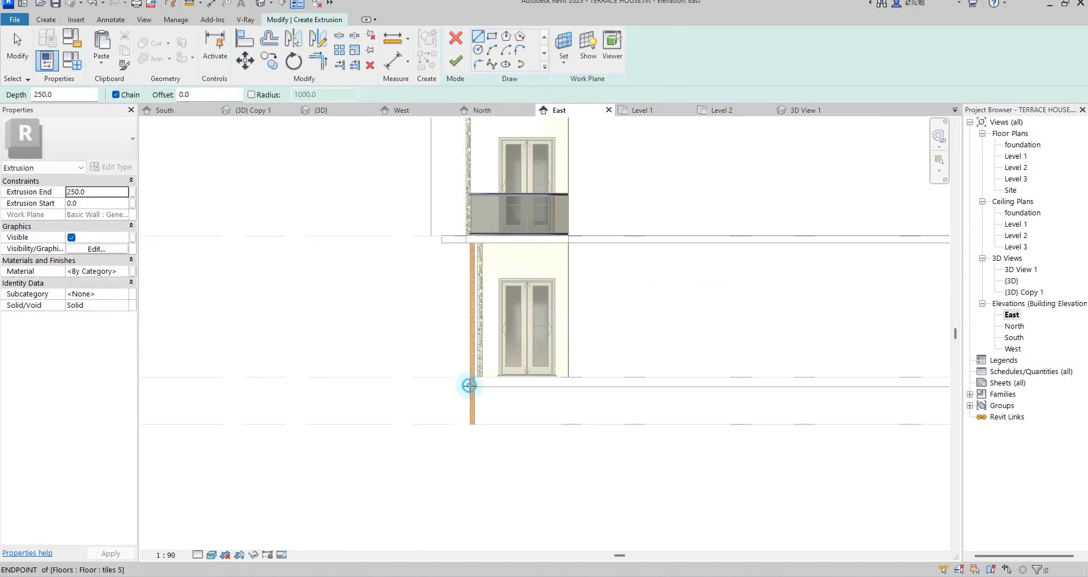
left_click(471, 387)
scroll(445, 390, "up", 2)
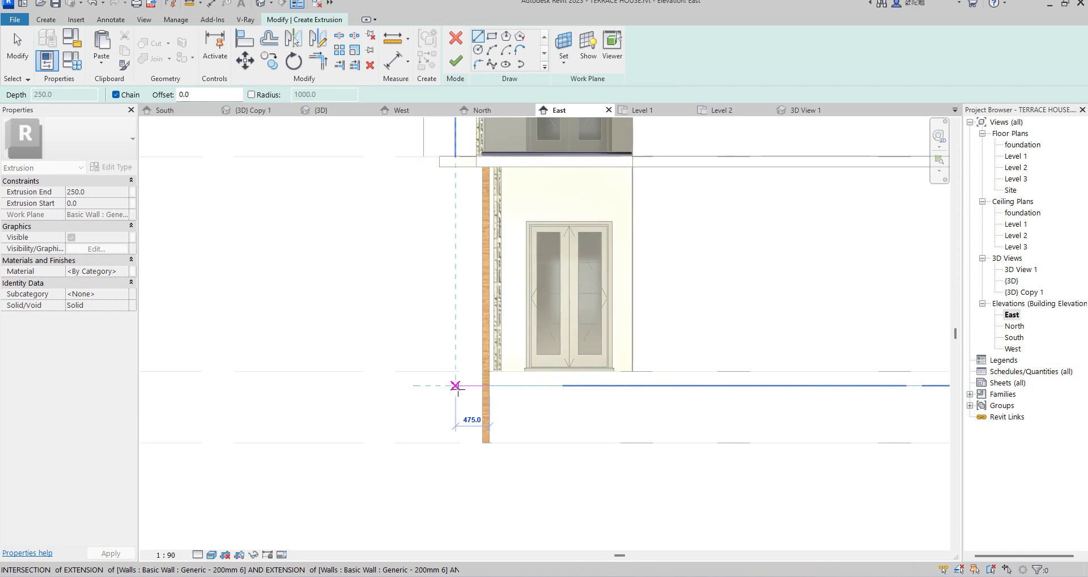
type("30")
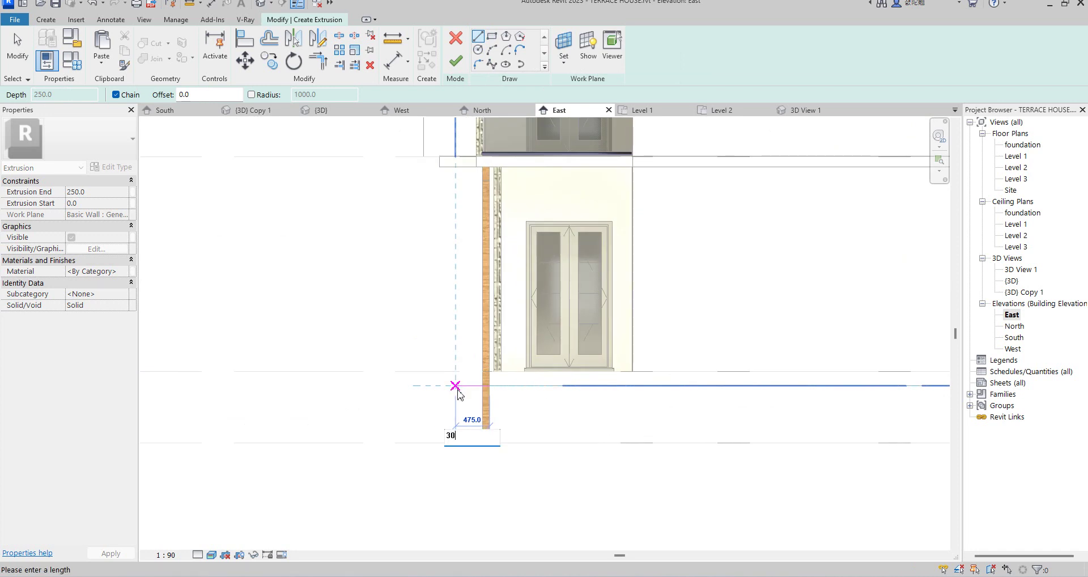
key("Return")
scroll(484, 397, "up", 2)
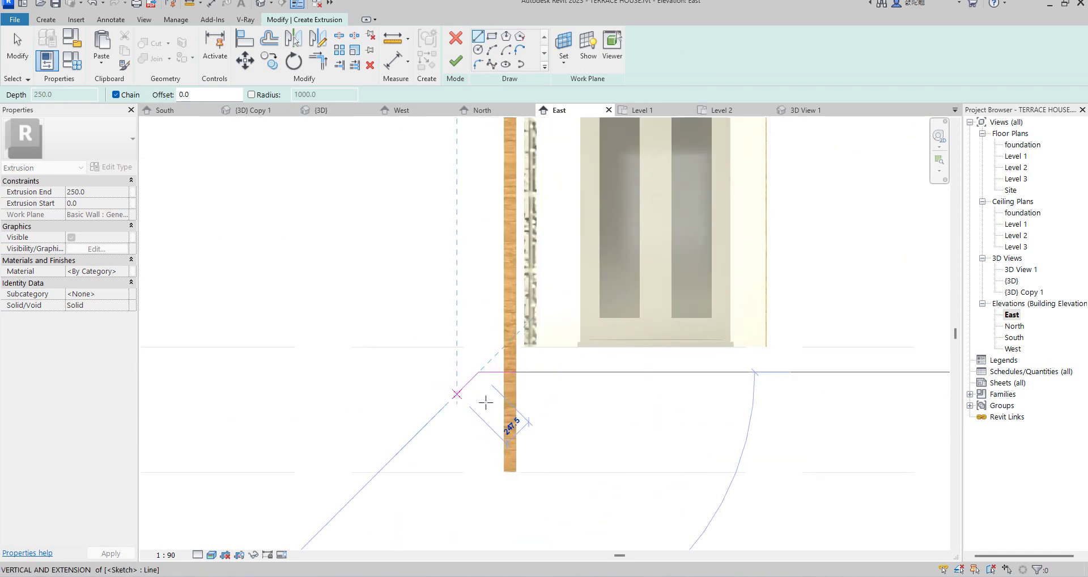
scroll(482, 389, "up", 1)
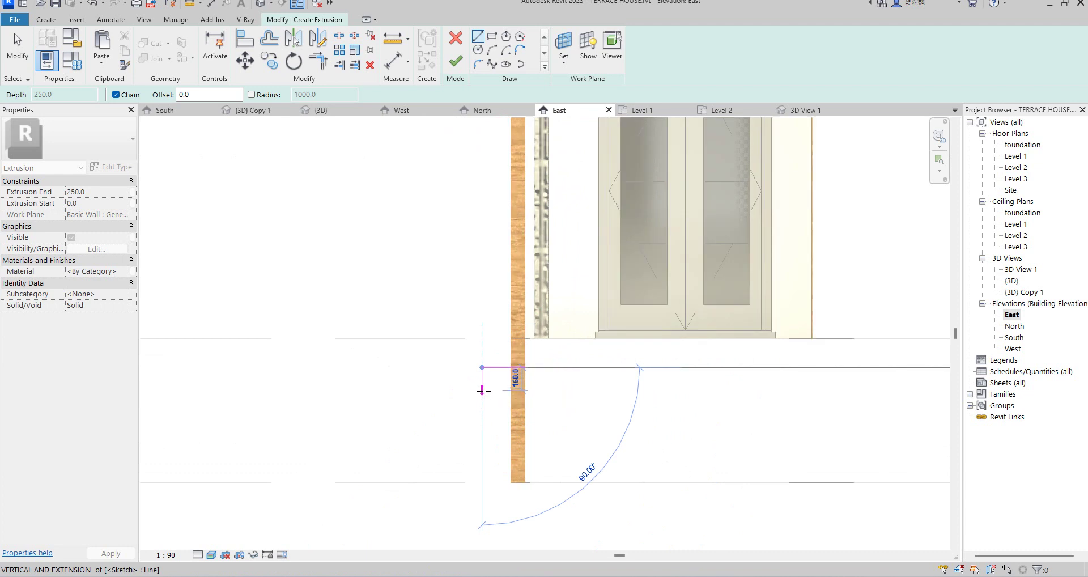
type("15")
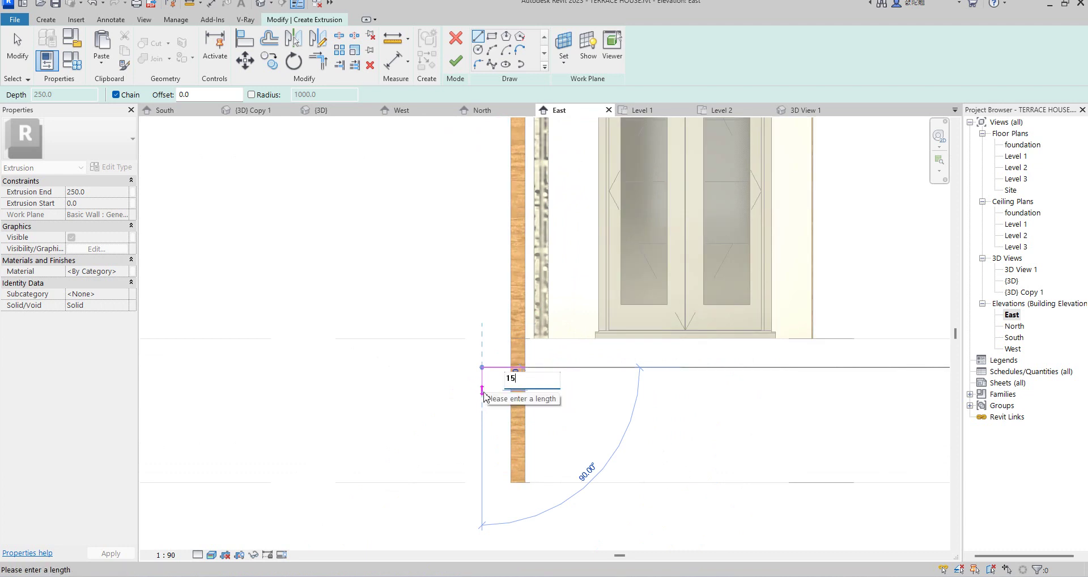
key("Return")
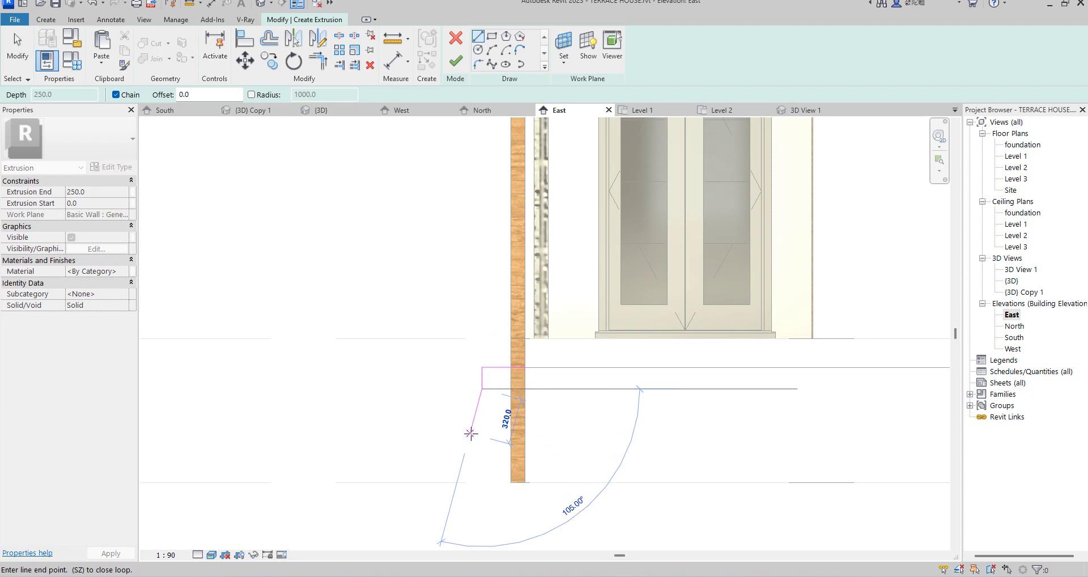
key("Escape")
key("Escape")
Copy the step lines five times down the stair to its base.
left_click_drag(438, 351, 581, 425)
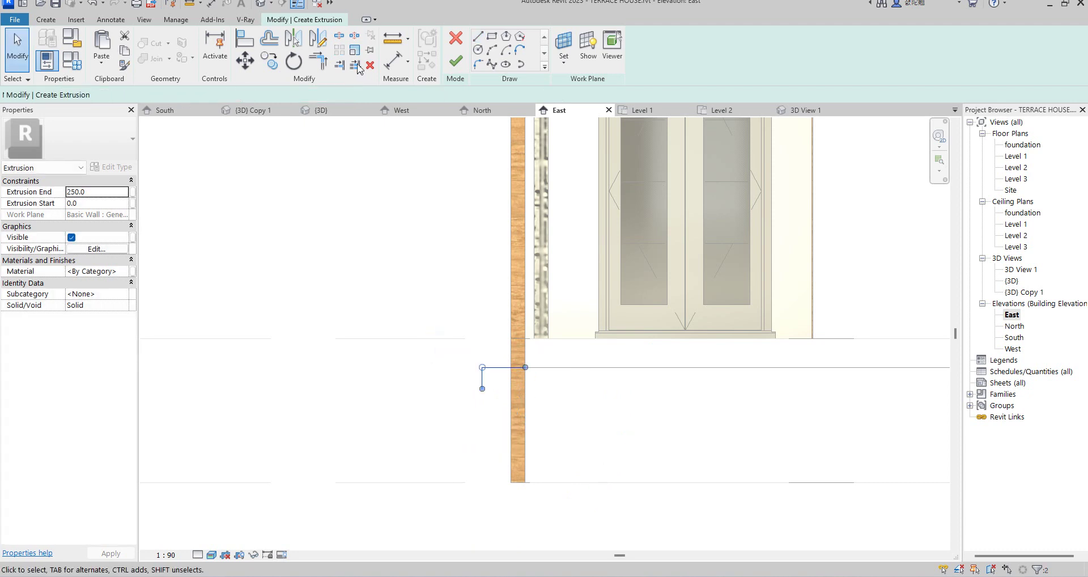
left_click(269, 70)
left_click(526, 367)
left_click(463, 411)
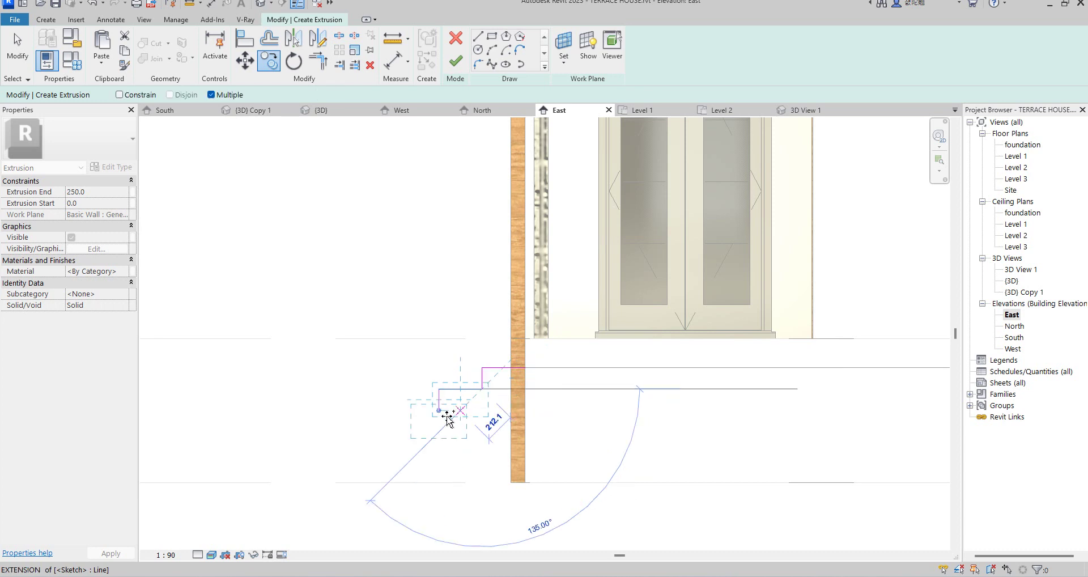
left_click(439, 411)
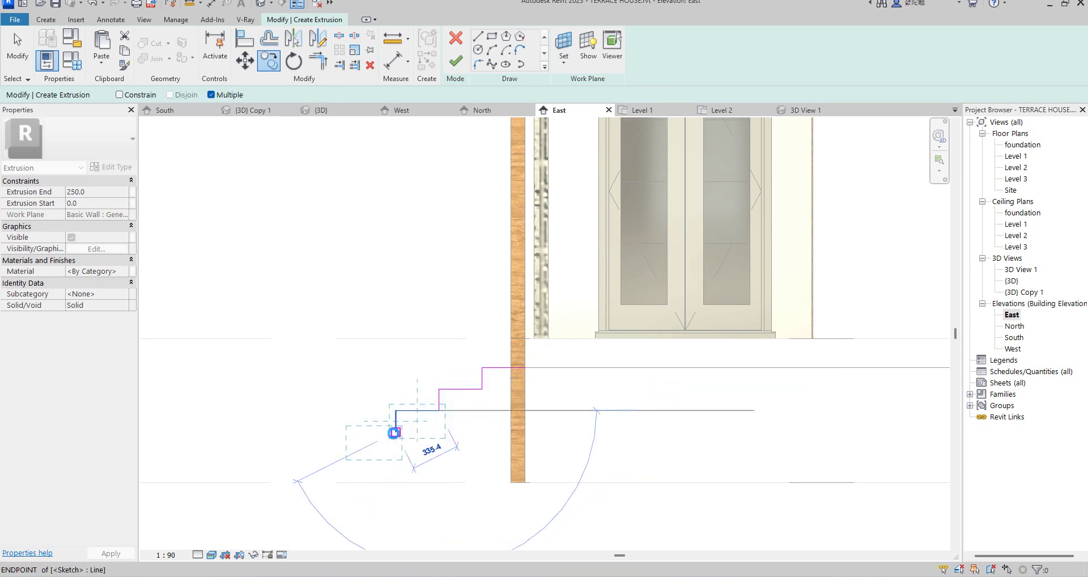
left_click(396, 432)
left_click(352, 453)
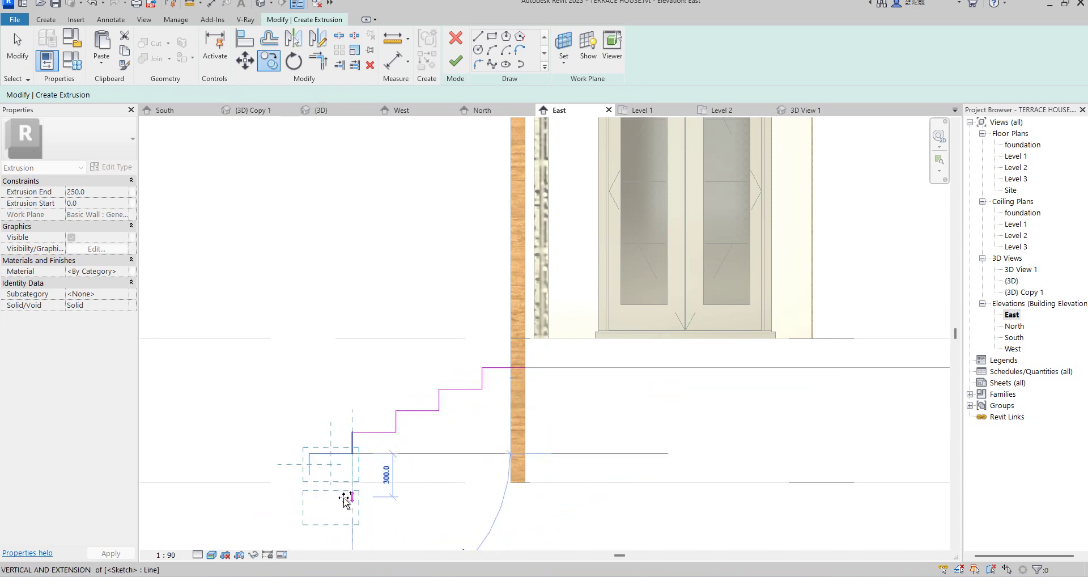
left_click(309, 475)
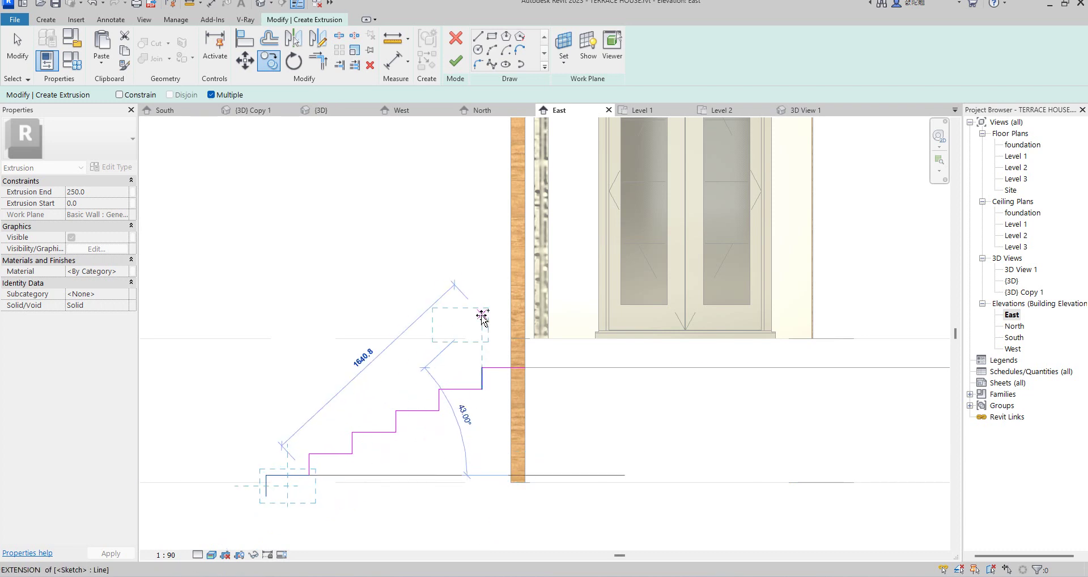
key("Escape")
Close the stair profile with a base line and a vertical line at the wall, then finish the extrusion.
left_click(485, 41)
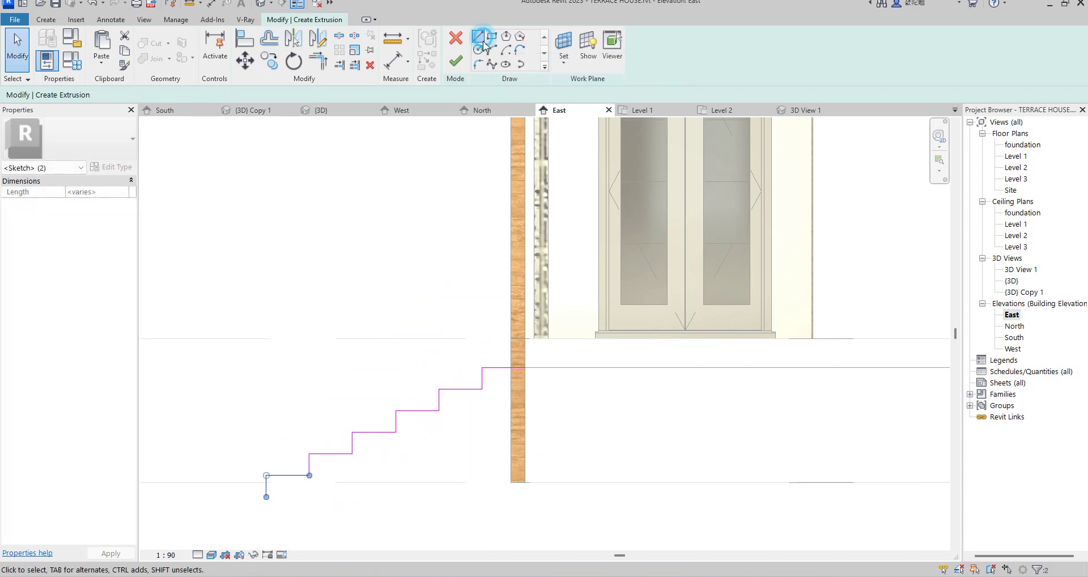
scroll(264, 488, "up", 3)
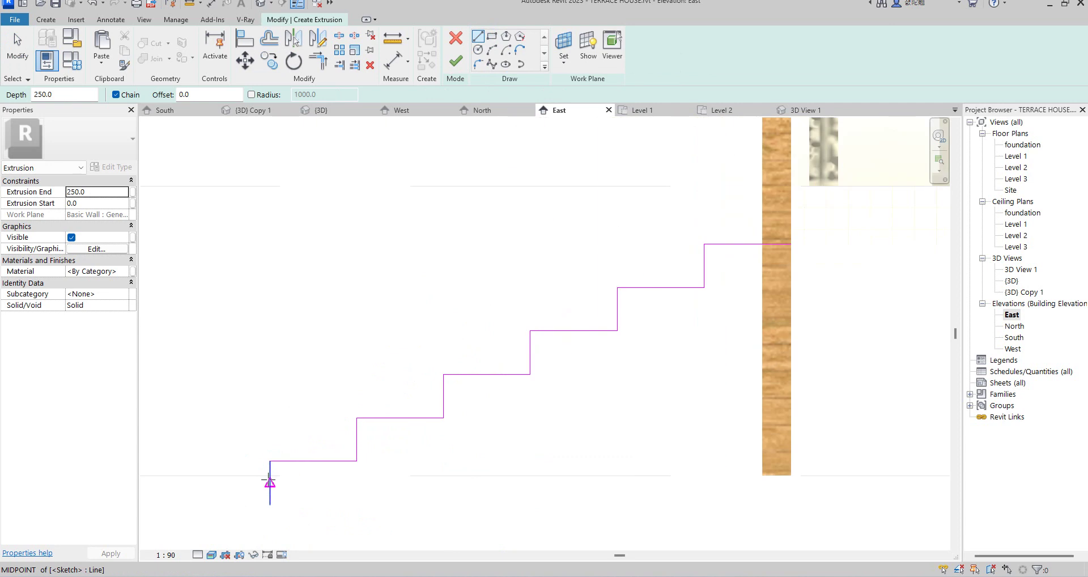
left_click(270, 475)
left_click(790, 475)
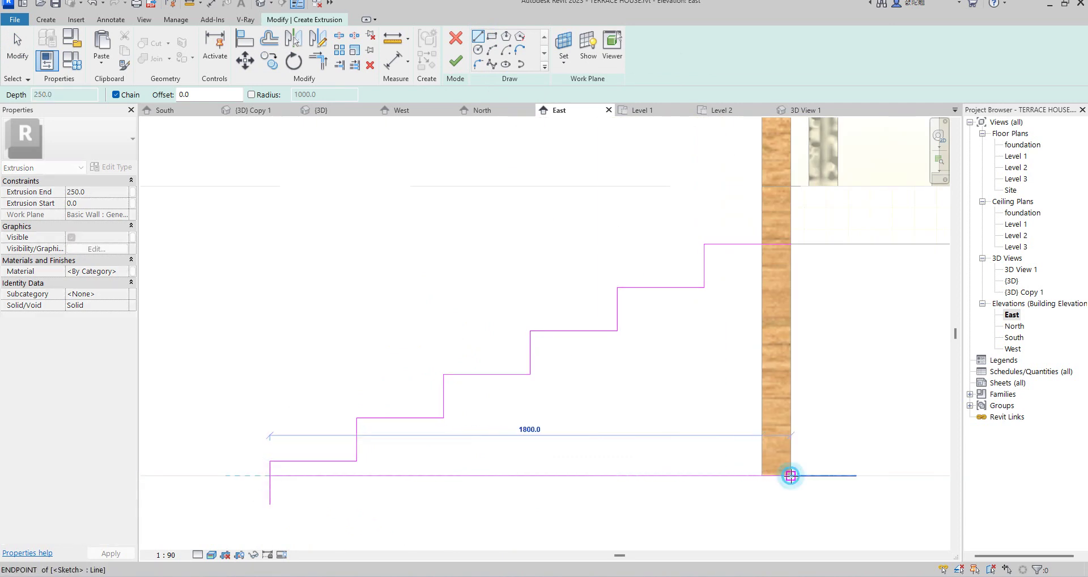
left_click(790, 243)
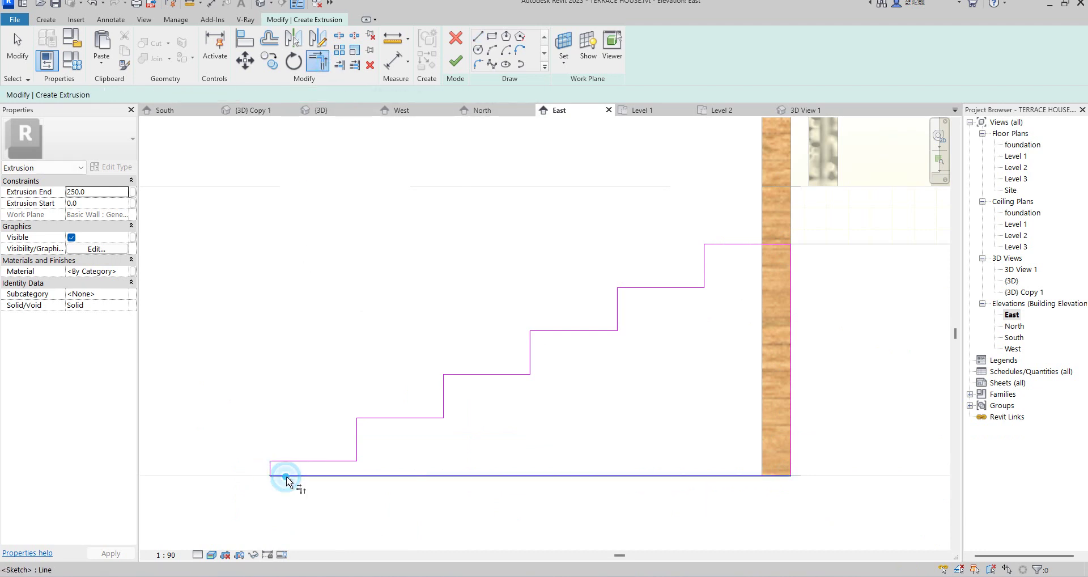
scroll(287, 482, "down", 3)
left_click(457, 67)
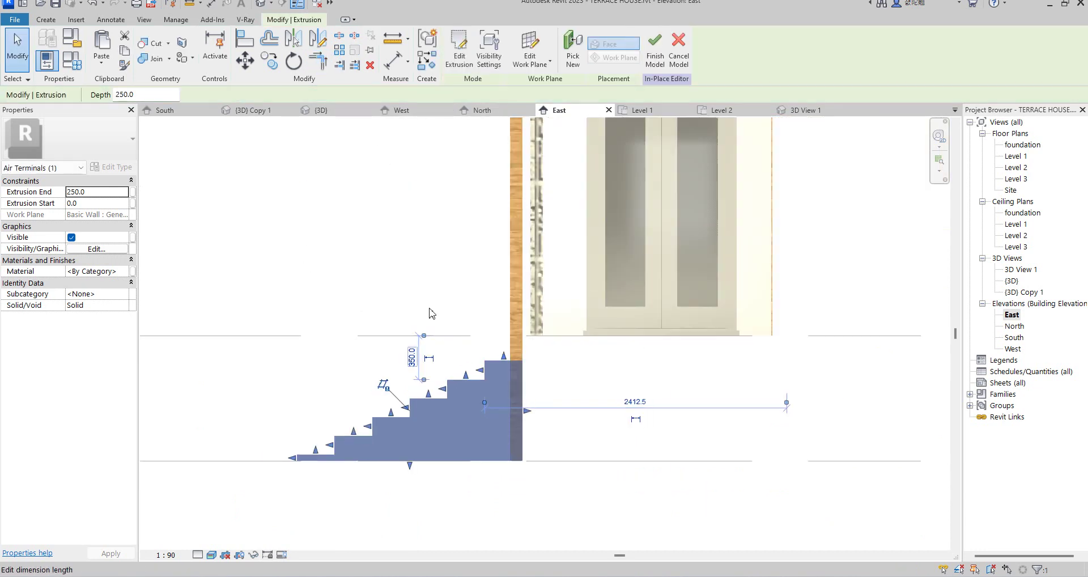
On the South elevation, stretch the step extrusion to run from -2000 to 79.1, then view it in 3D View 1.
key("Escape")
double_click(1014, 339)
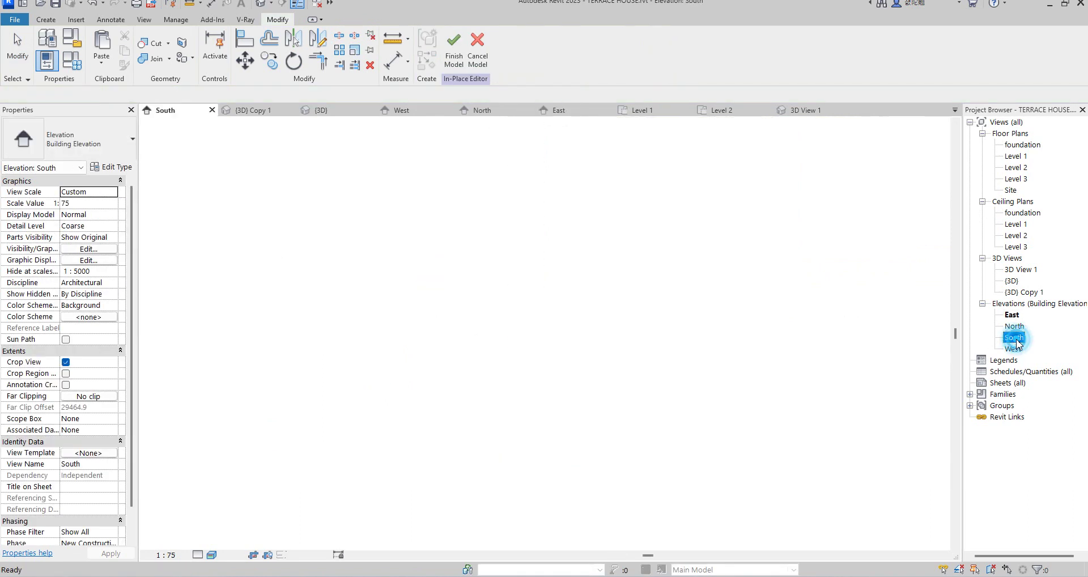
scroll(730, 436, "up", 2)
left_click(721, 431)
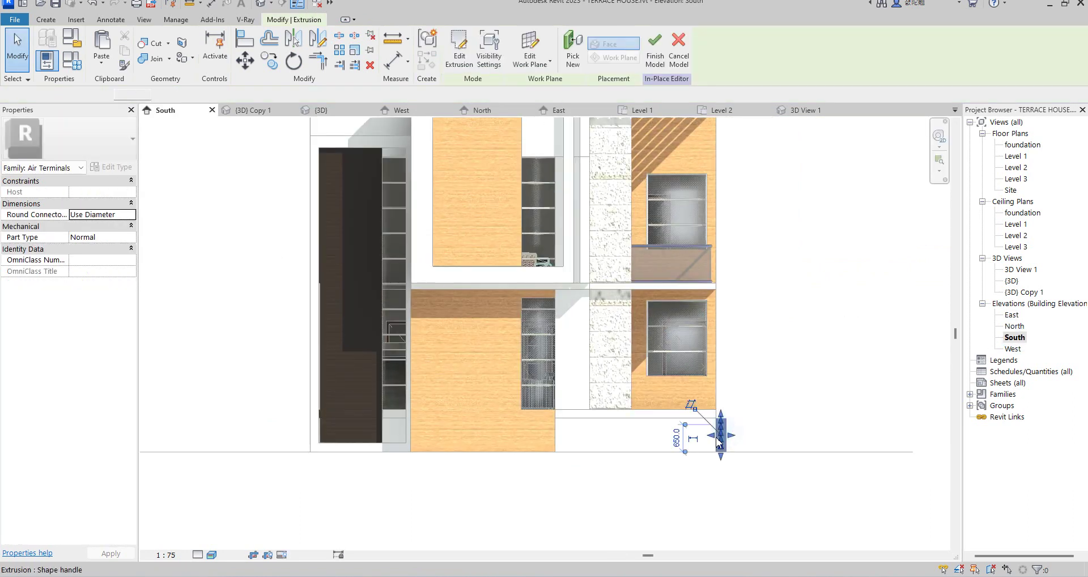
scroll(720, 436, "up", 3)
left_click_drag(558, 439, 521, 439)
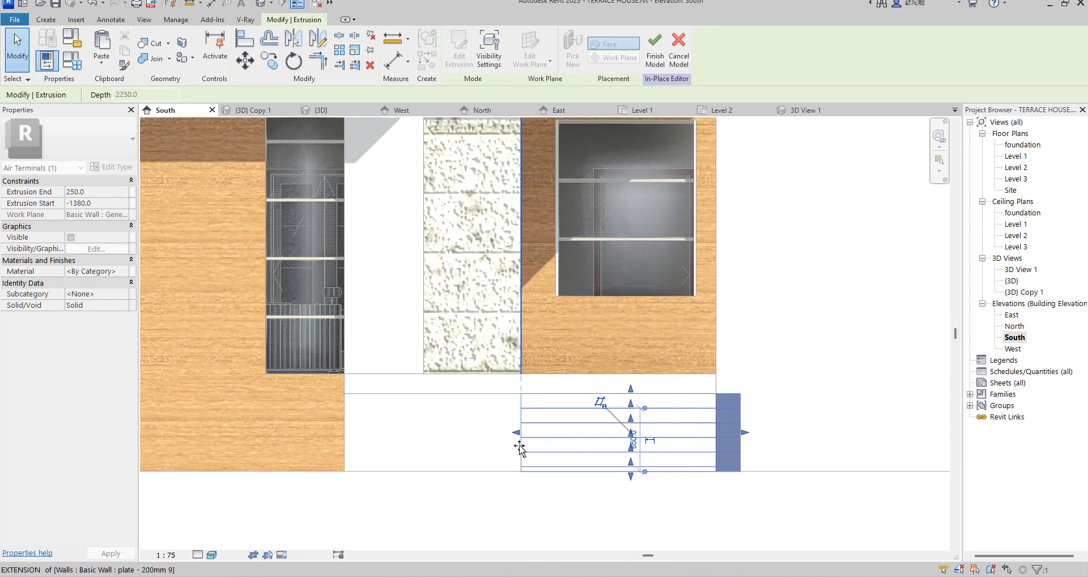
left_click_drag(732, 437, 717, 442)
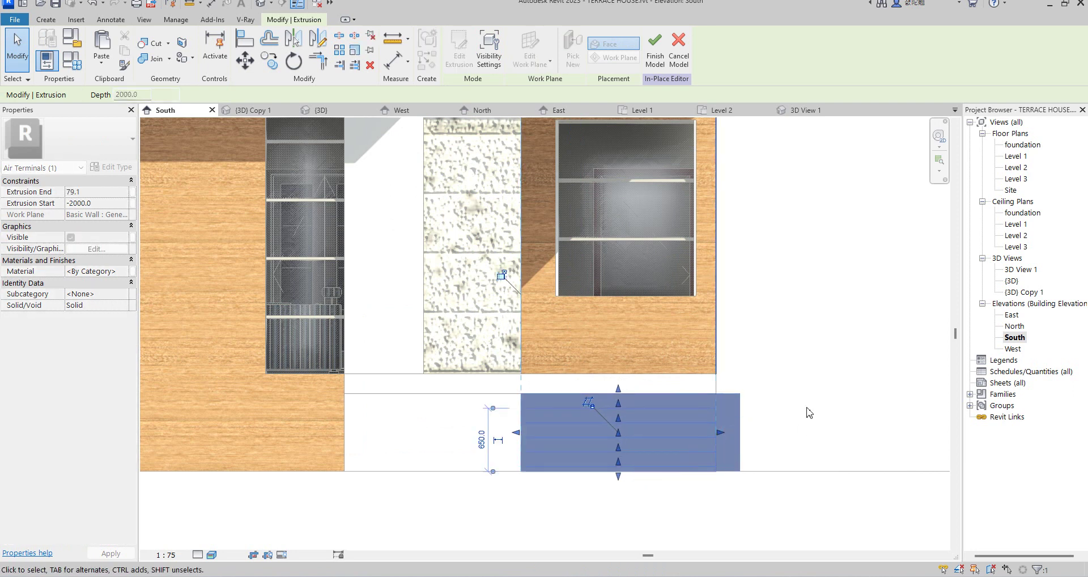
left_click(809, 412)
scroll(793, 402, "down", 3)
scroll(728, 392, "down", 1)
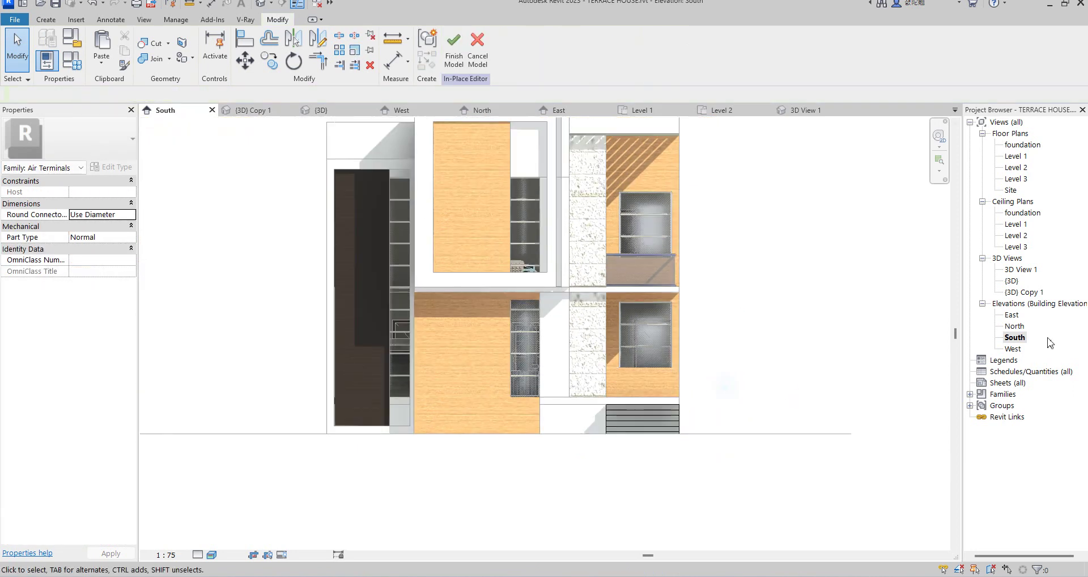
double_click(1020, 269)
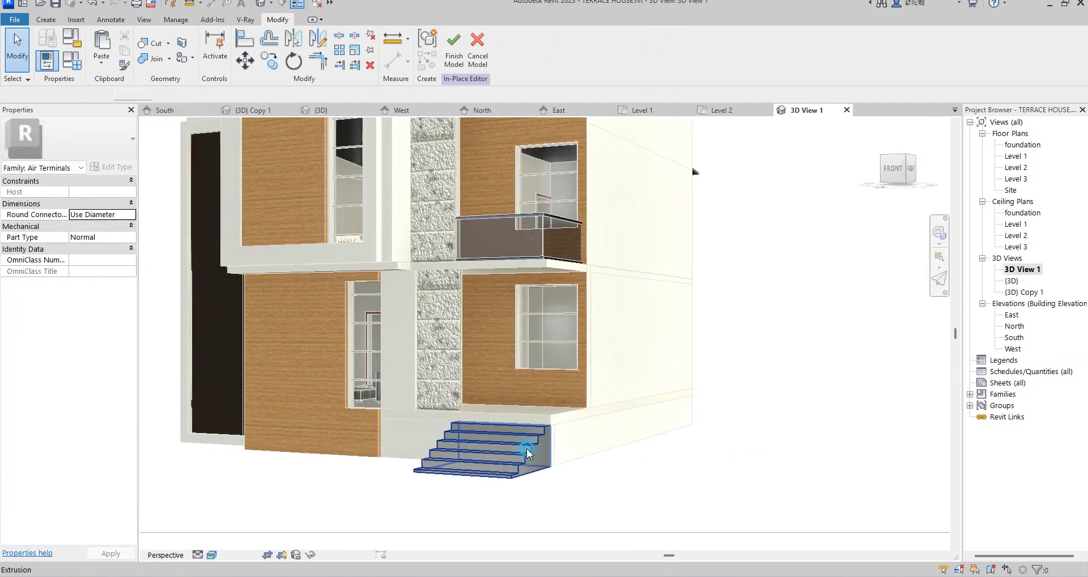
Assign the Concrete, Lightweight material to the entrance stair extrusion.
left_click(535, 447)
left_click(124, 272)
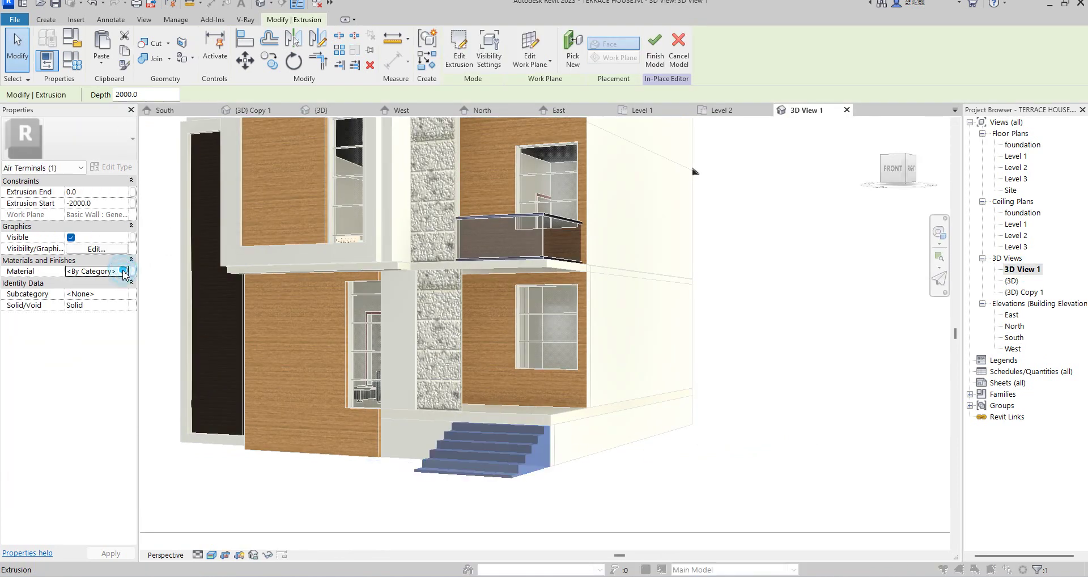
left_click(125, 271)
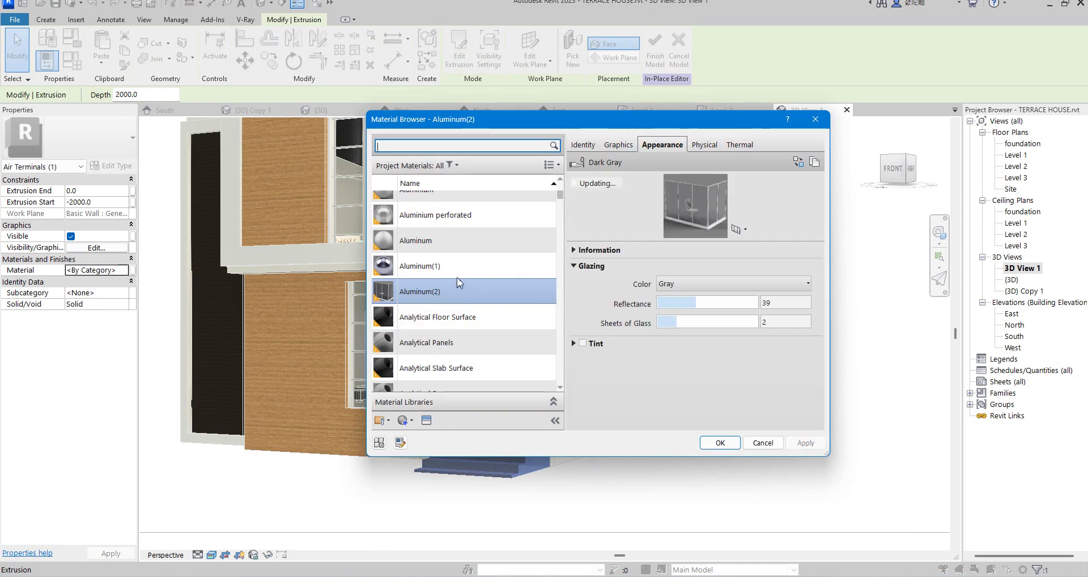
scroll(449, 275, "down", 3)
scroll(451, 306, "down", 3)
scroll(453, 334, "down", 3)
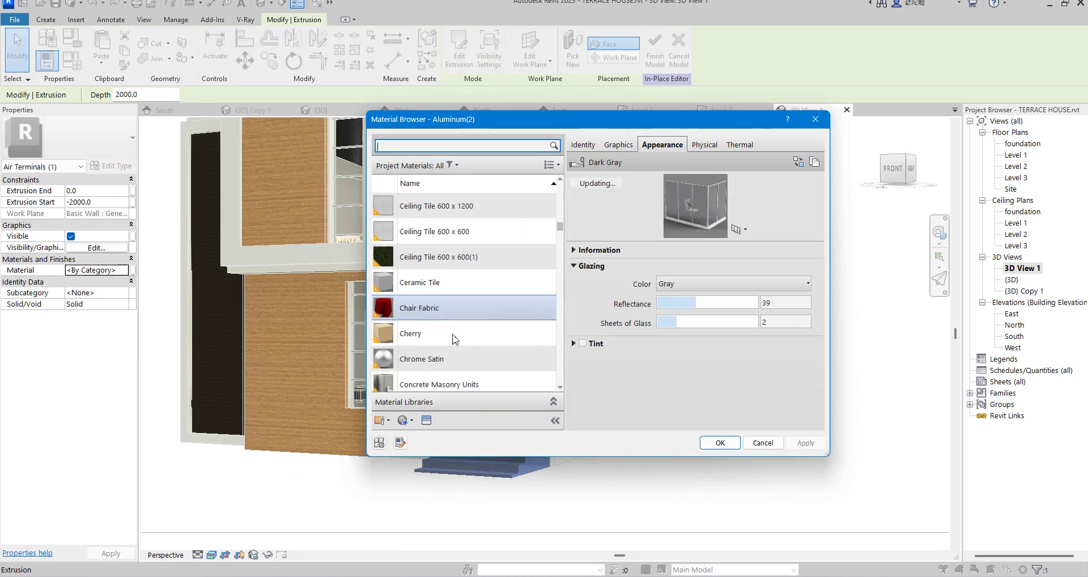
scroll(455, 348, "down", 3)
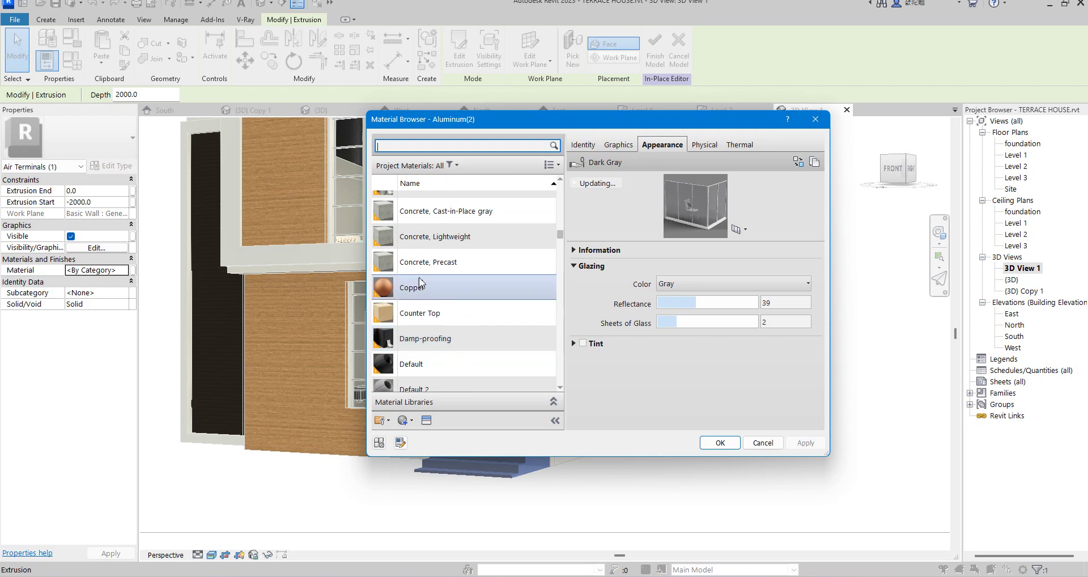
double_click(435, 242)
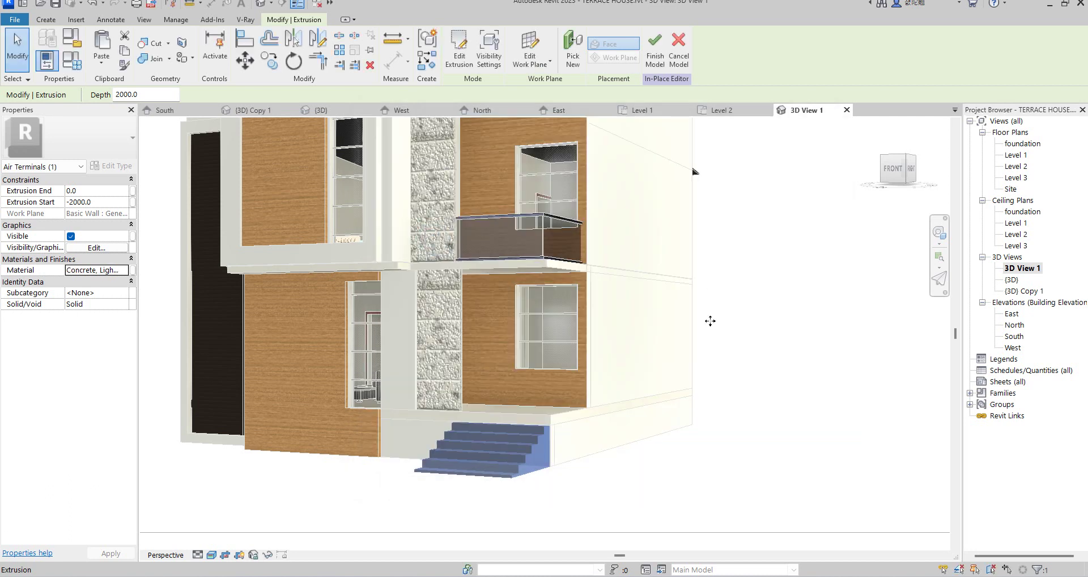
left_click(690, 451)
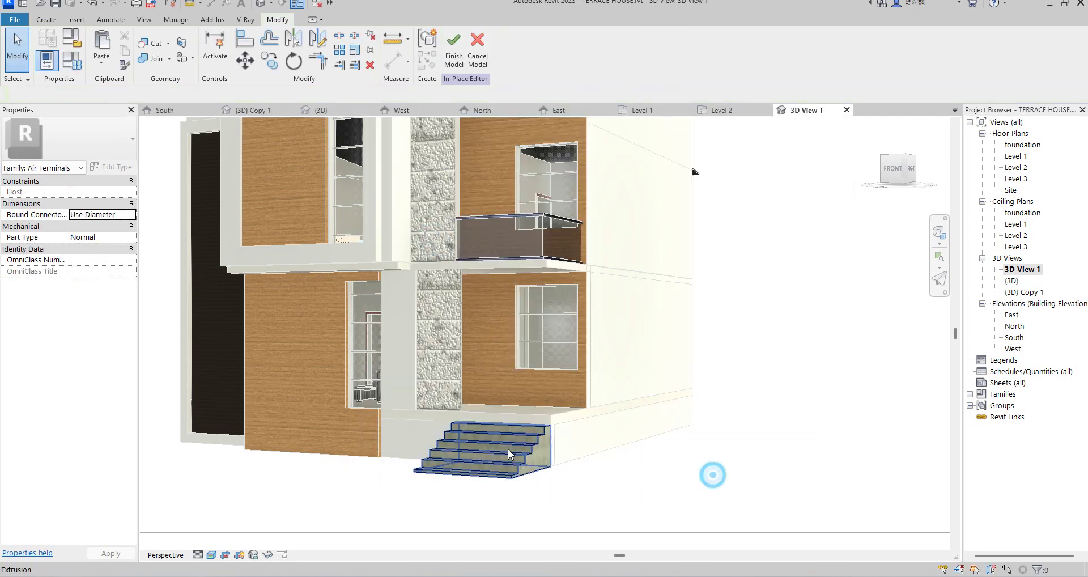
Finish the in-place model and go to the Level 1 floor plan.
scroll(491, 450, "up", 5)
scroll(496, 413, "down", 5)
scroll(528, 390, "down", 3)
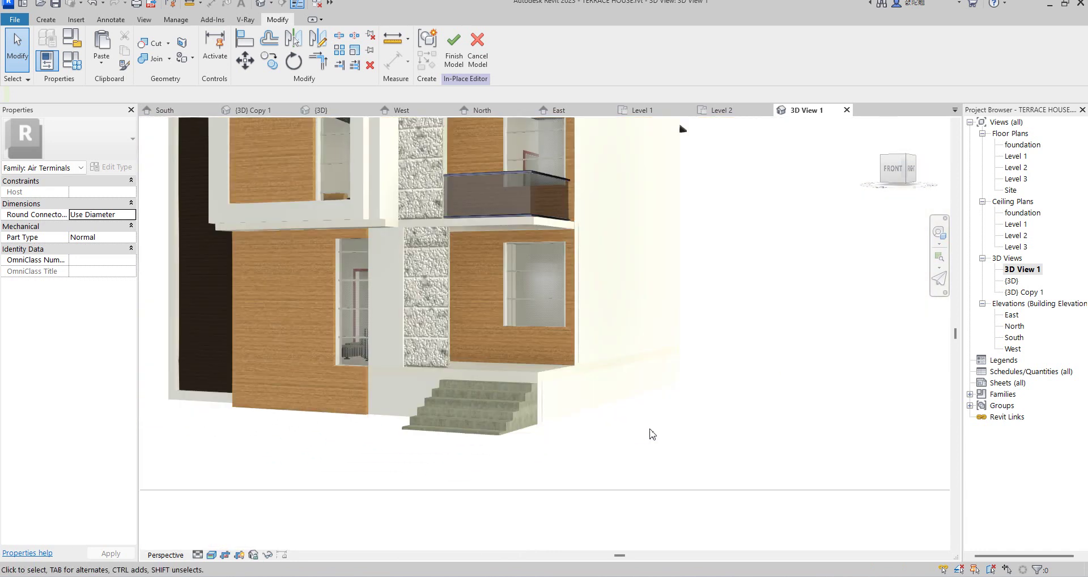
scroll(547, 396, "down", 2)
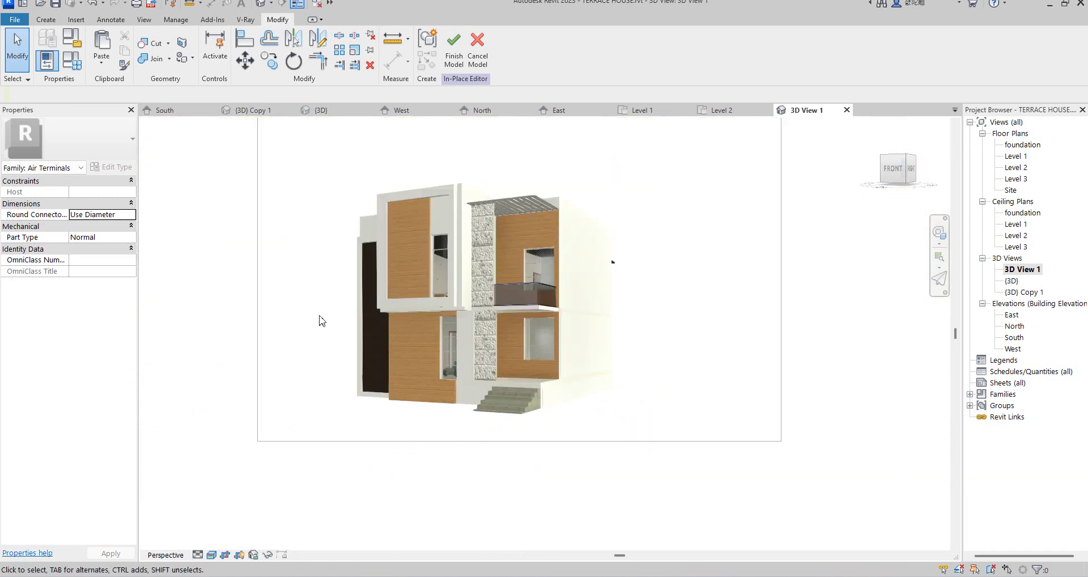
left_click(453, 48)
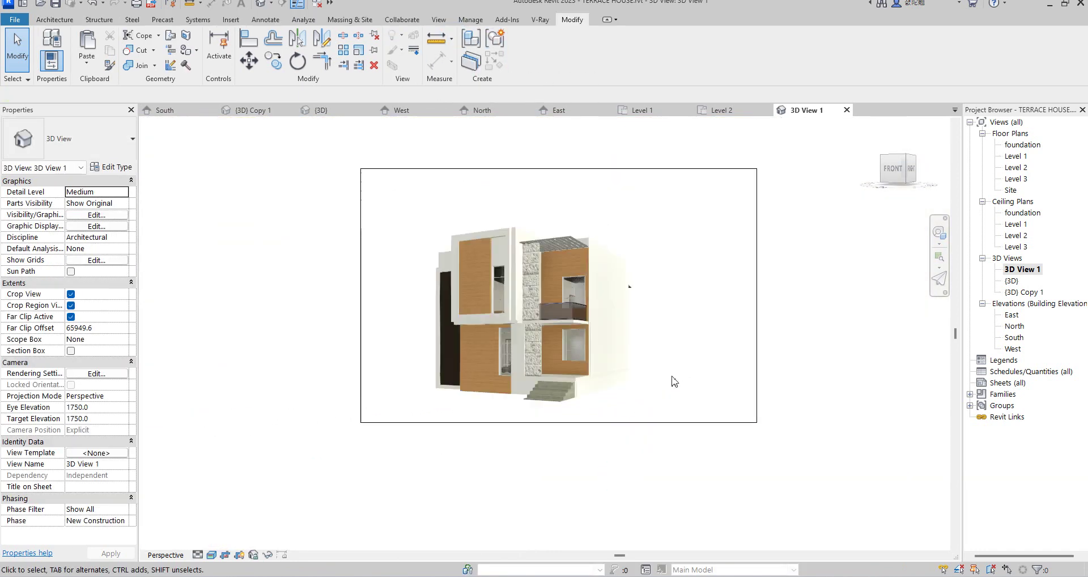
scroll(359, 374, "up", 3)
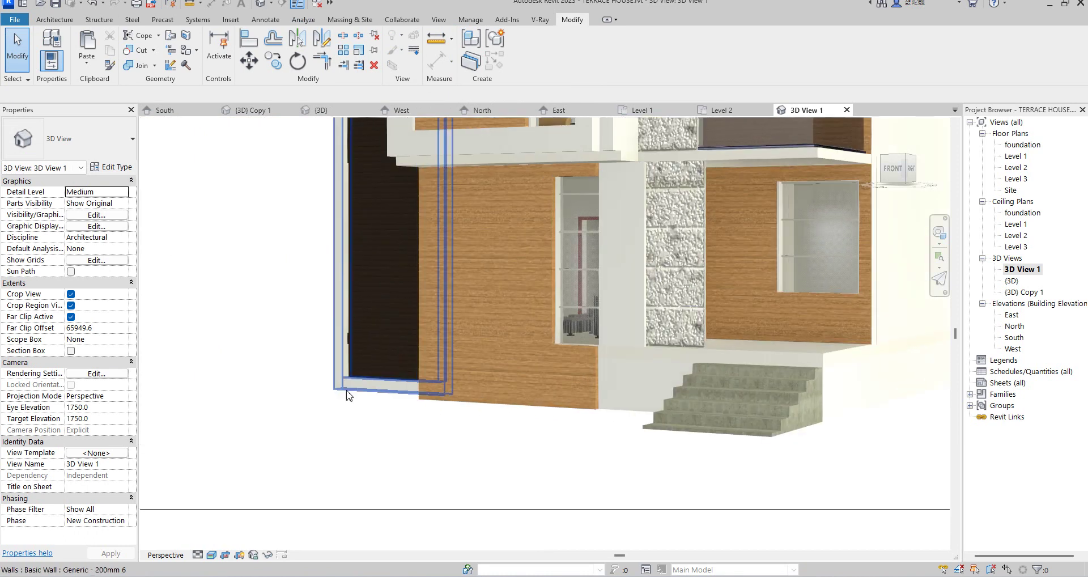
scroll(454, 419, "down", 2)
scroll(537, 409, "up", 2)
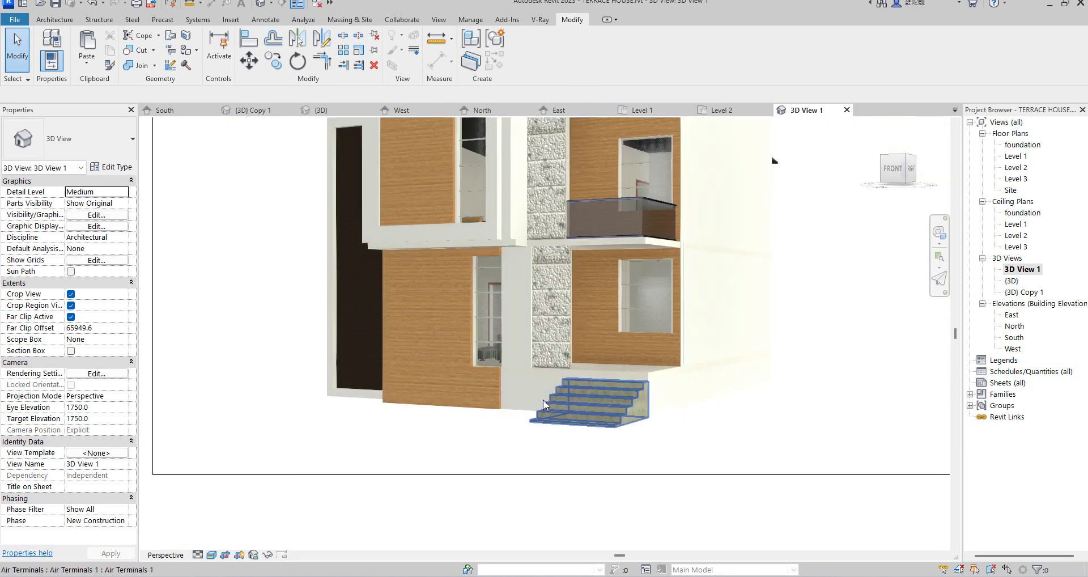
double_click(1015, 156)
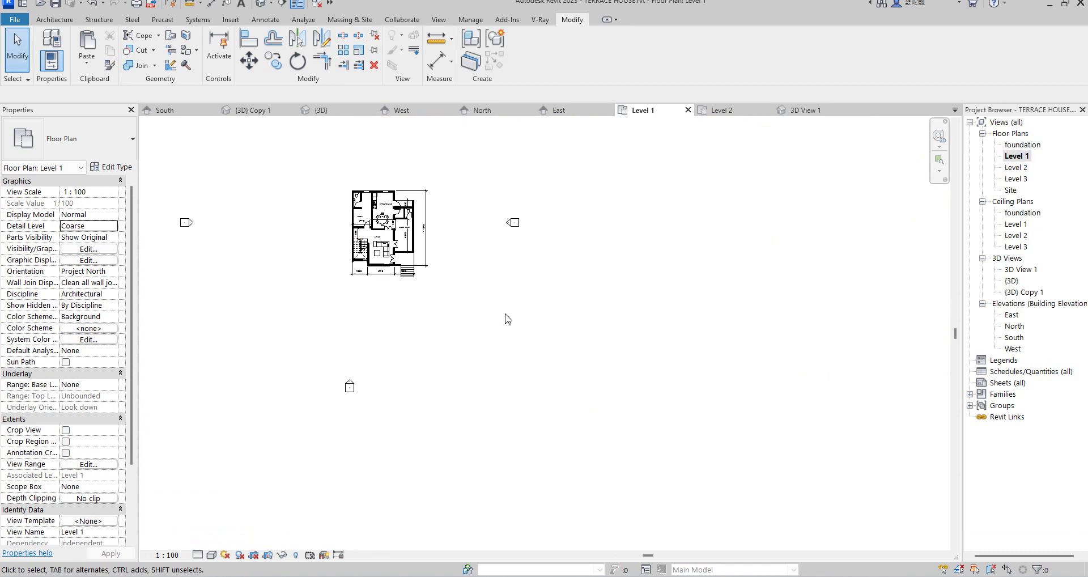
Open the foundation floor plan and zoom around the wall layout and entrance steps.
double_click(1022, 144)
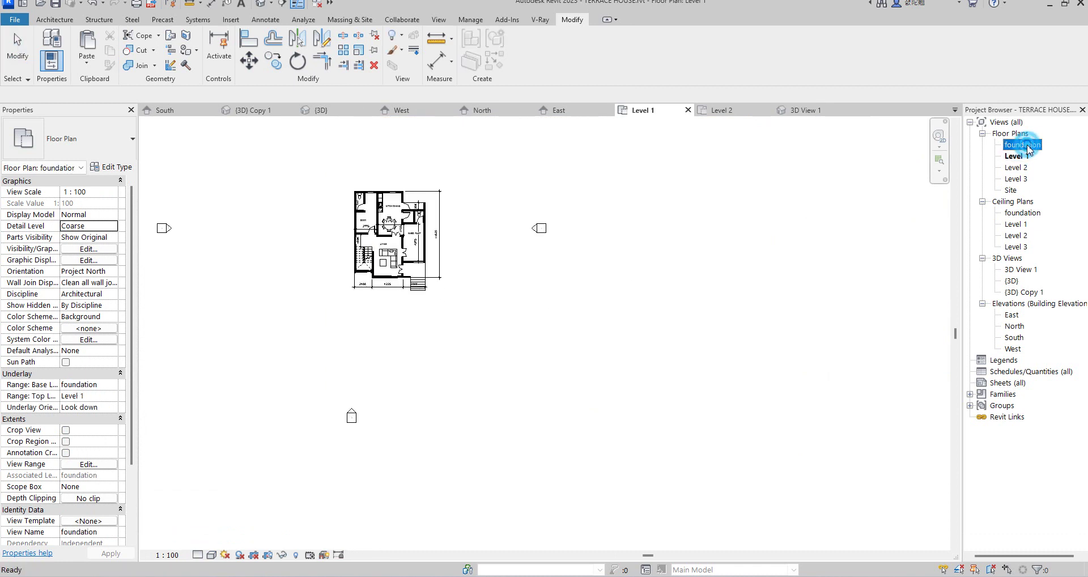
scroll(405, 282, "up", 1)
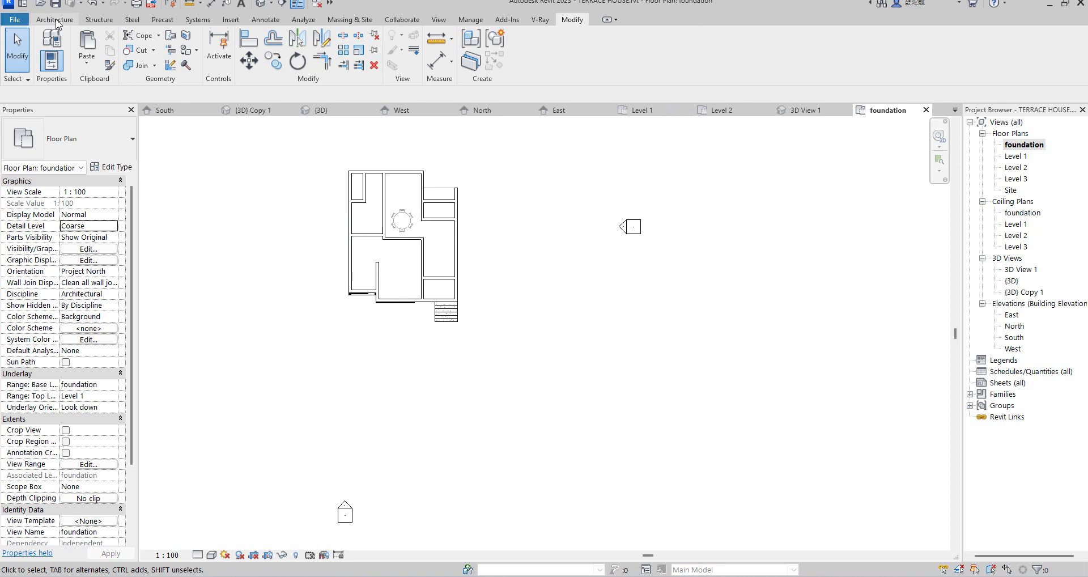
scroll(405, 322, "up", 2)
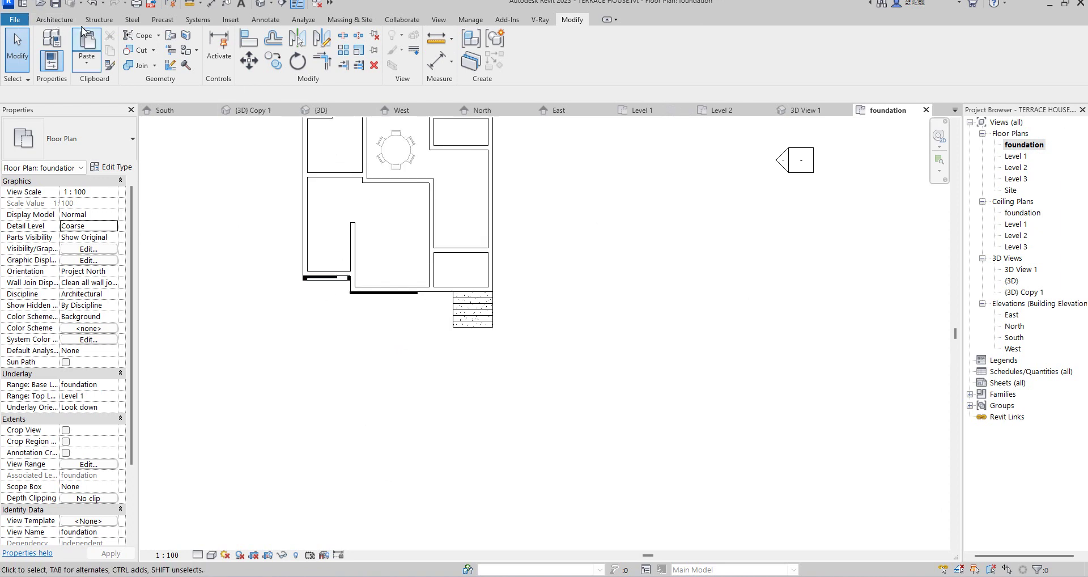
scroll(430, 306, "up", 1)
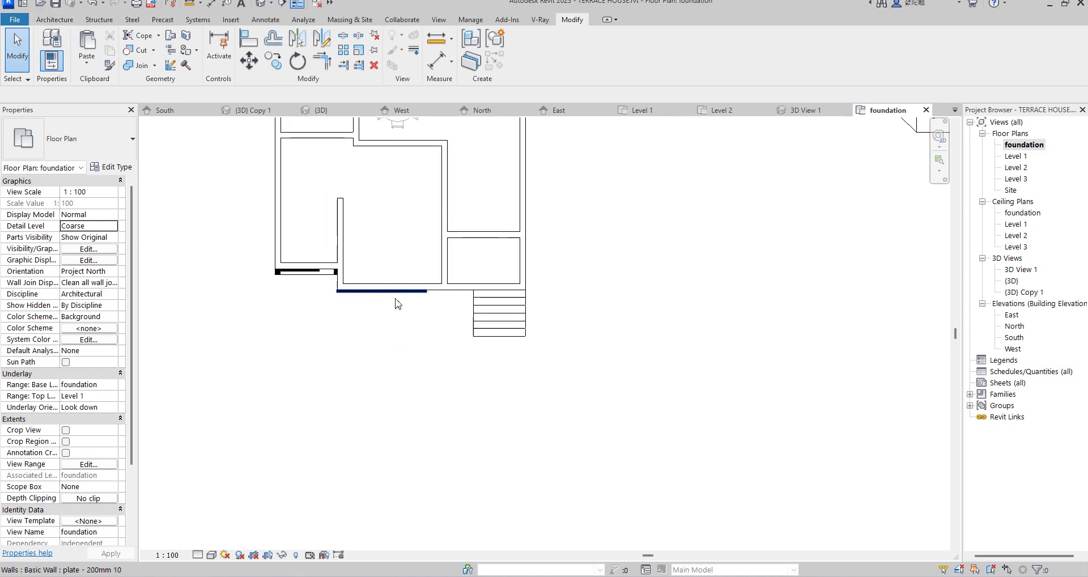
scroll(492, 311, "down", 2)
scroll(492, 311, "up", 2)
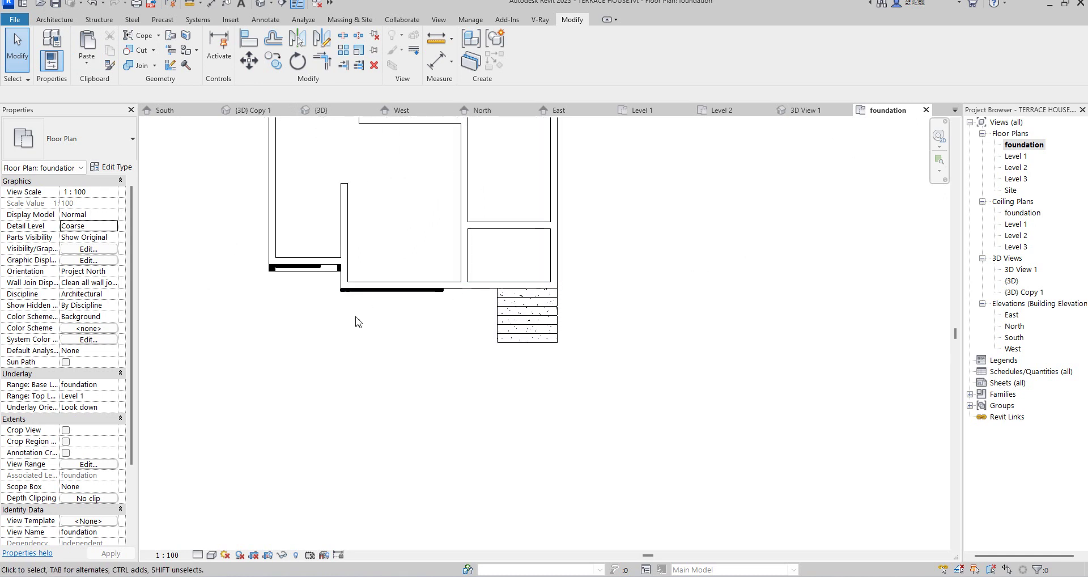
scroll(397, 318, "down", 2)
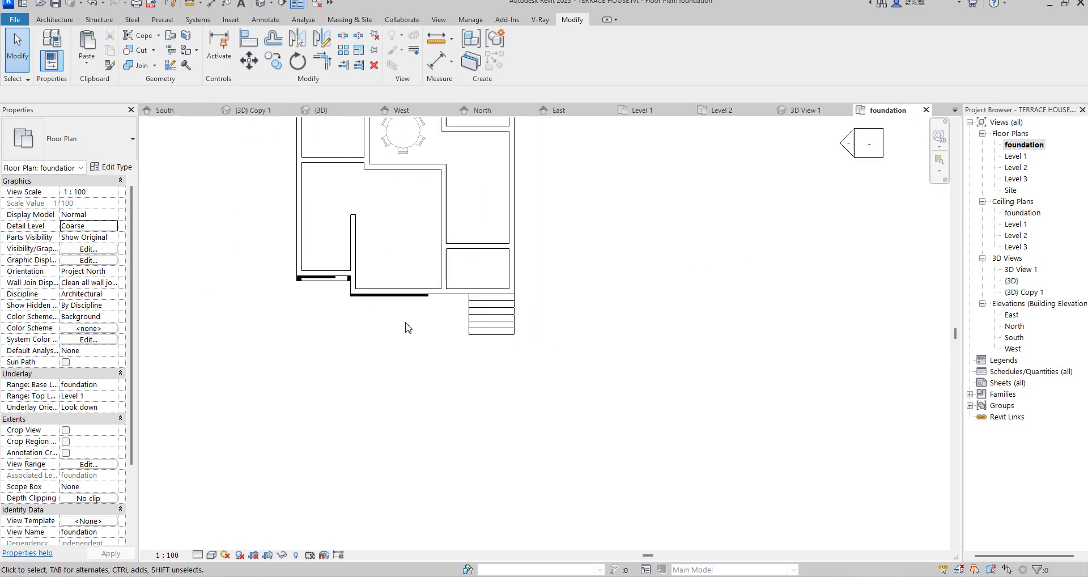
scroll(505, 283, "down", 1)
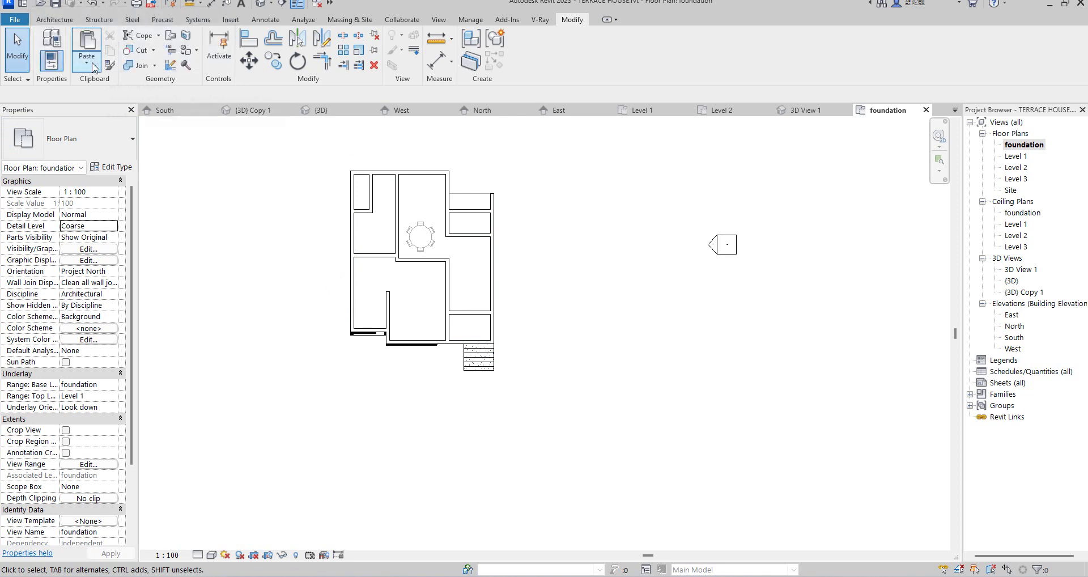
Create a new in-place model in the Casework category and accept the name Casework 2.
left_click(54, 19)
left_click(133, 60)
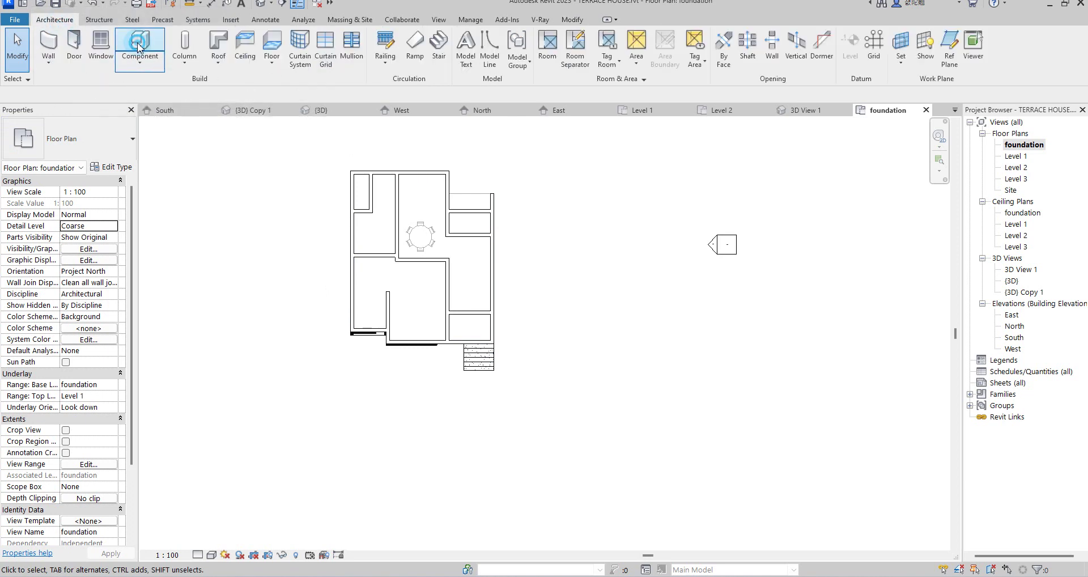
left_click(547, 57)
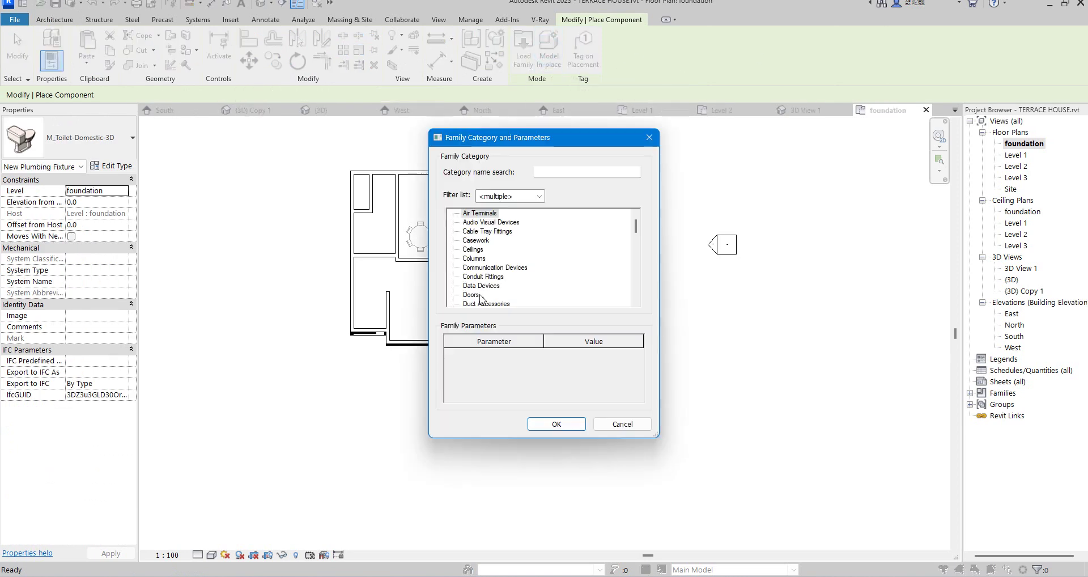
scroll(477, 249, "down", 1)
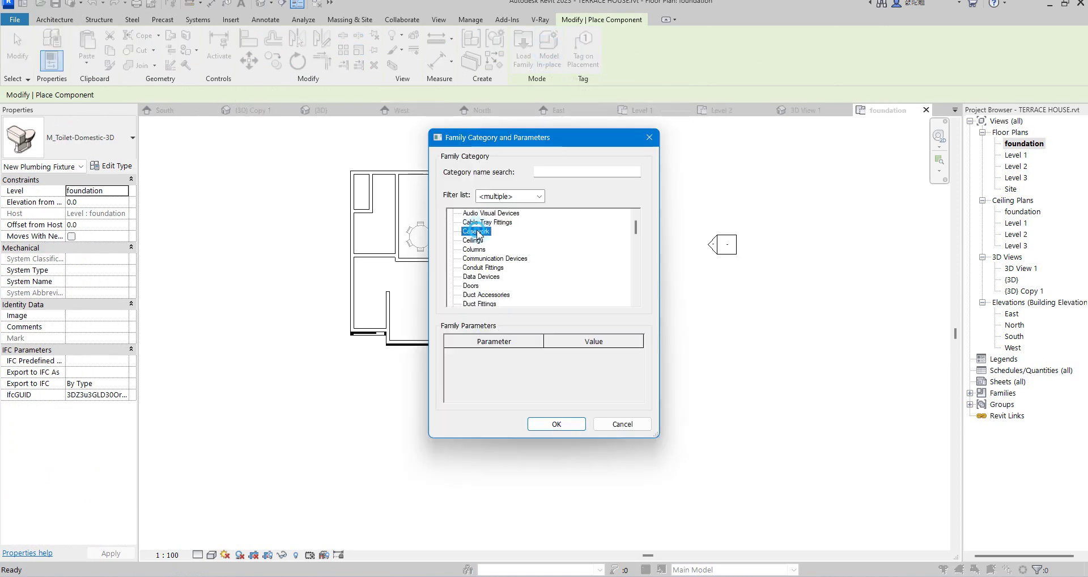
left_click(556, 429)
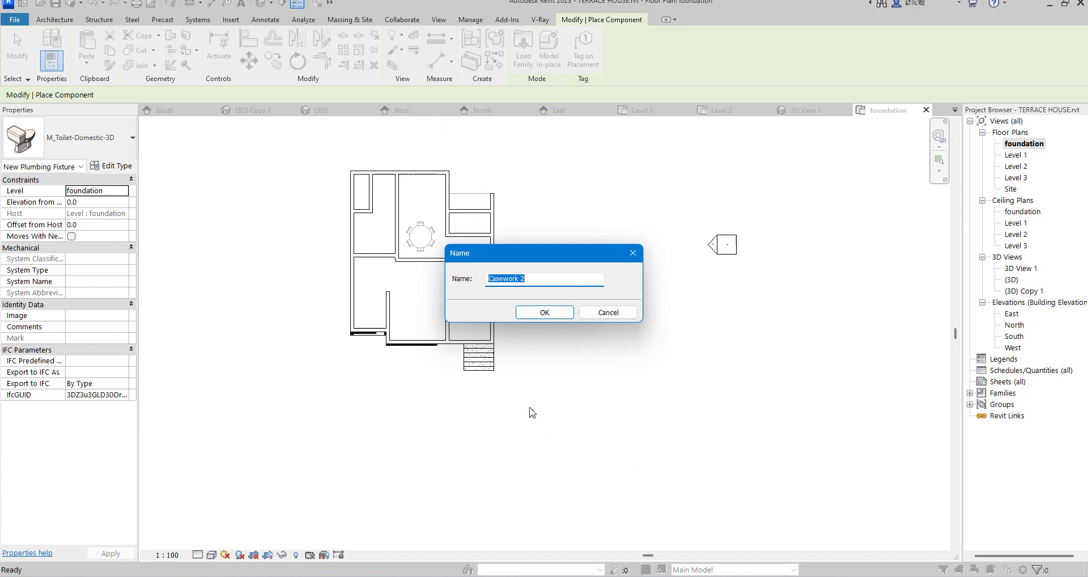
left_click(542, 312)
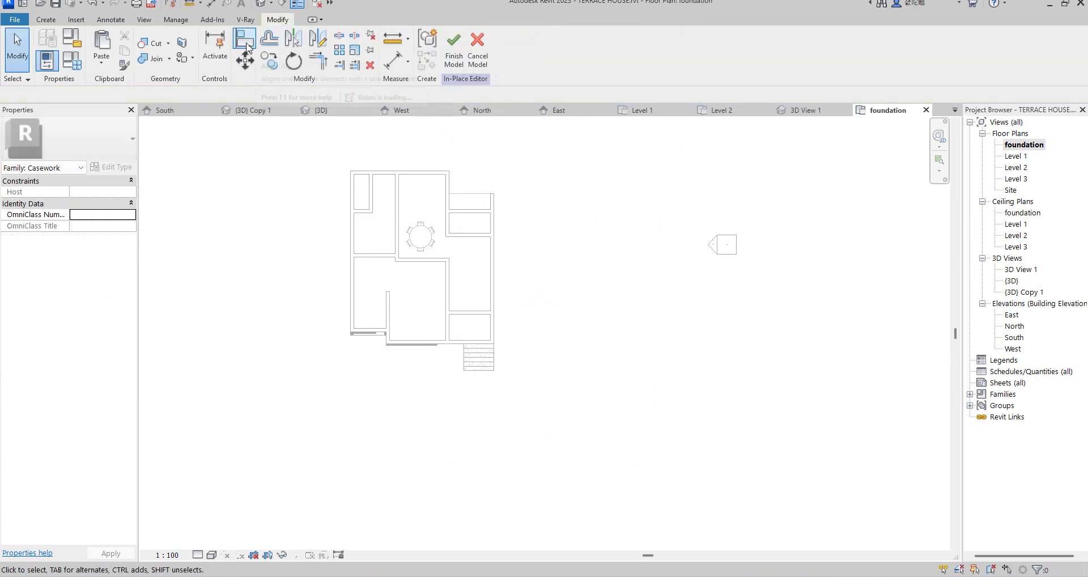
left_click(51, 21)
Sketch the stepped outline along the front wall, down beside the entrance steps.
left_click(97, 48)
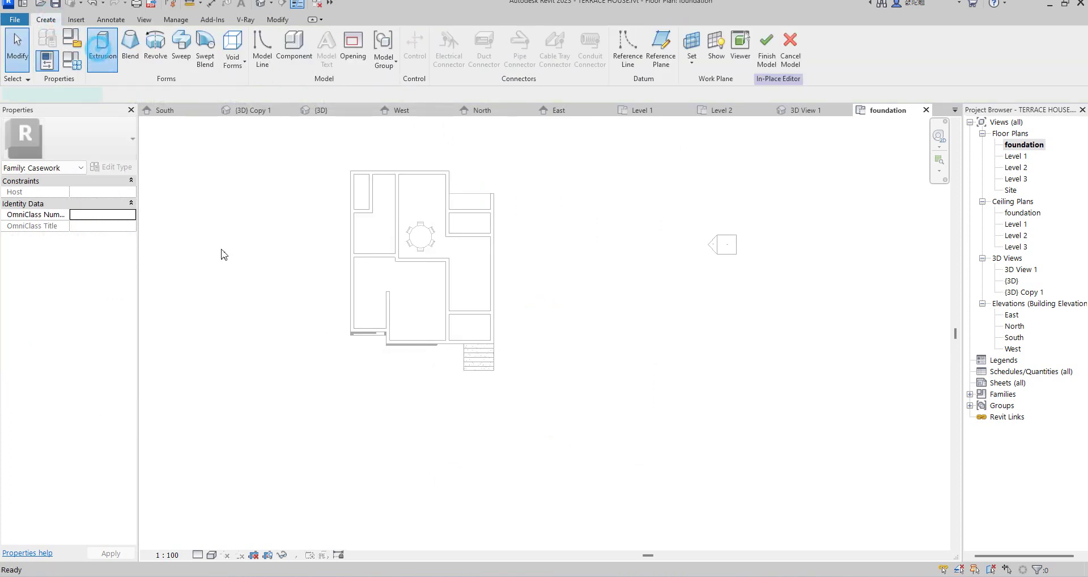
scroll(357, 335, "up", 2)
scroll(376, 271, "up", 1)
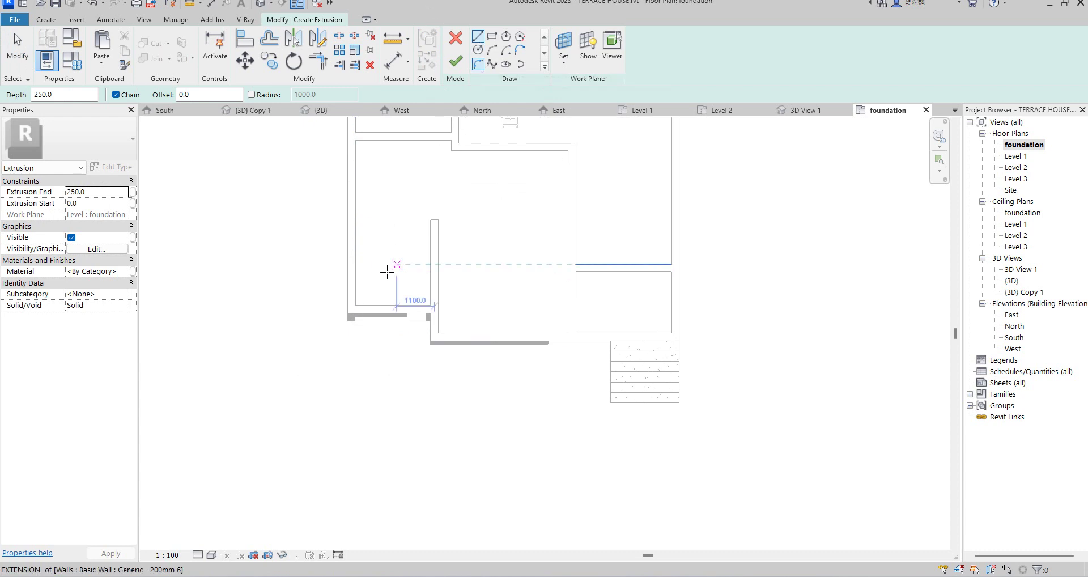
scroll(358, 284, "up", 2)
left_click(338, 345)
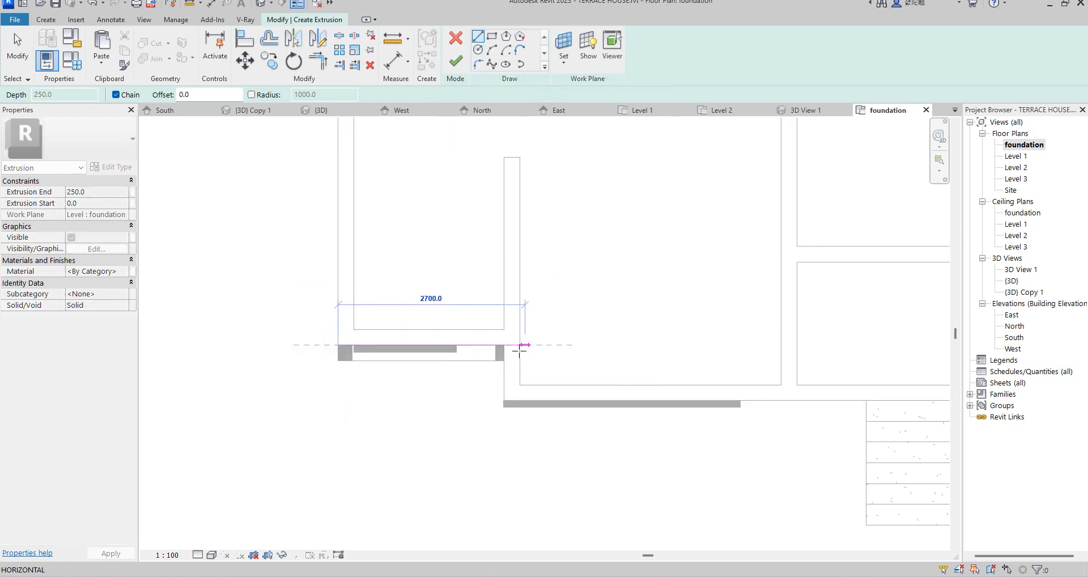
left_click(504, 344)
left_click(504, 400)
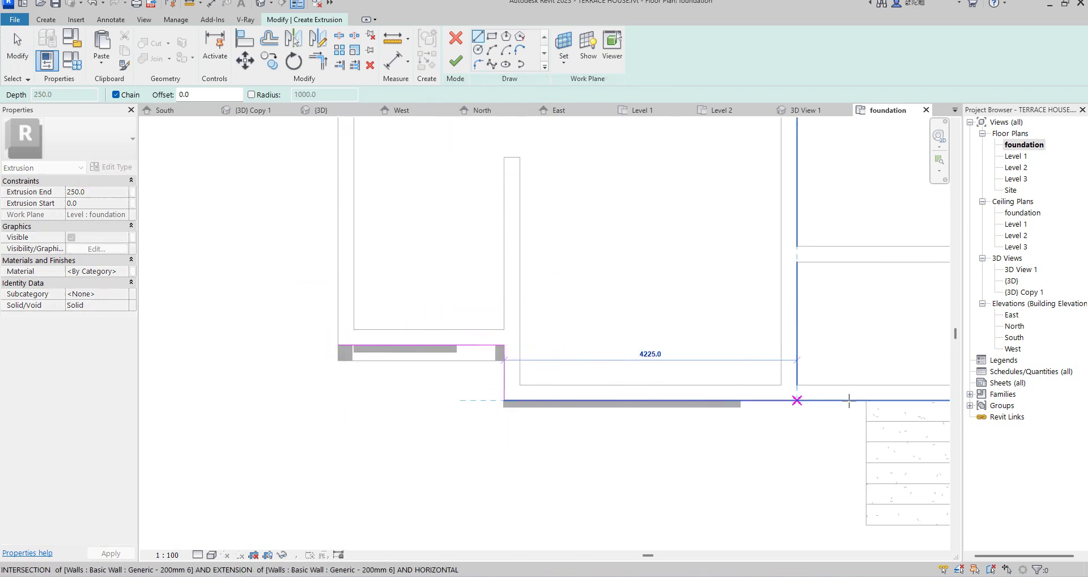
scroll(712, 411, "down", 3)
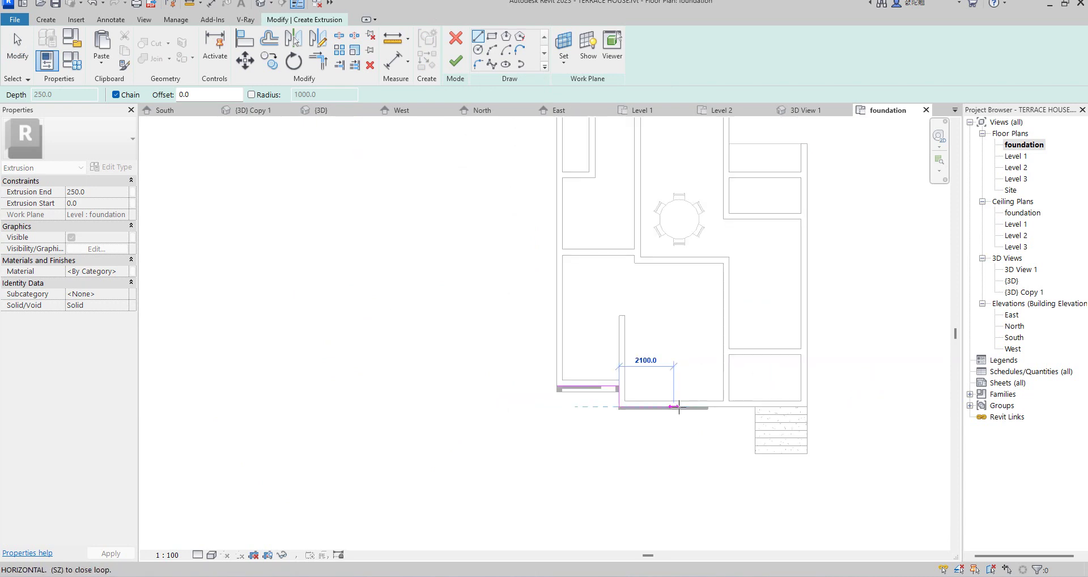
left_click(753, 407)
scroll(752, 407, "up", 3)
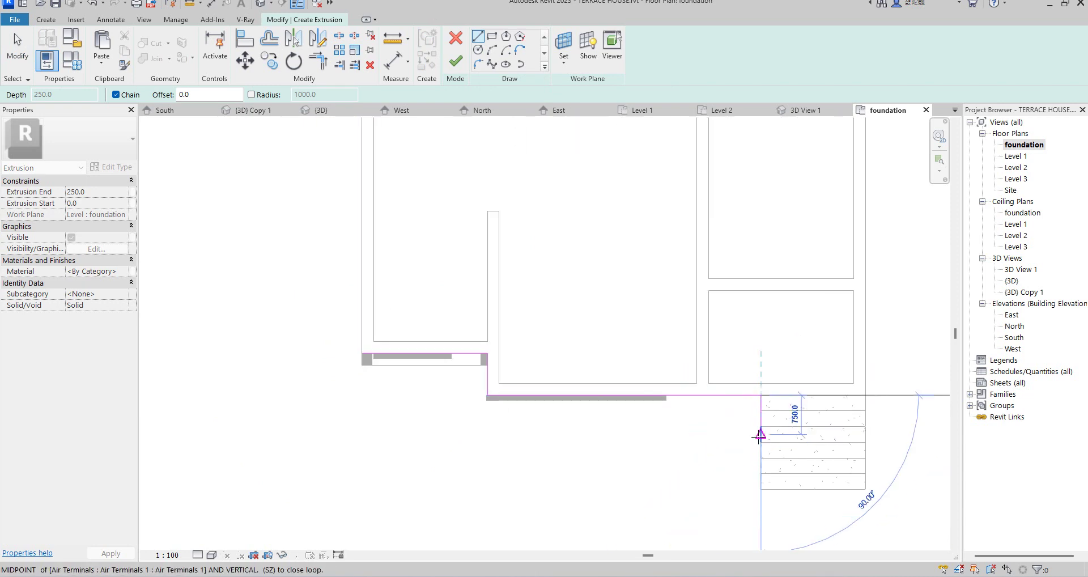
left_click(757, 438)
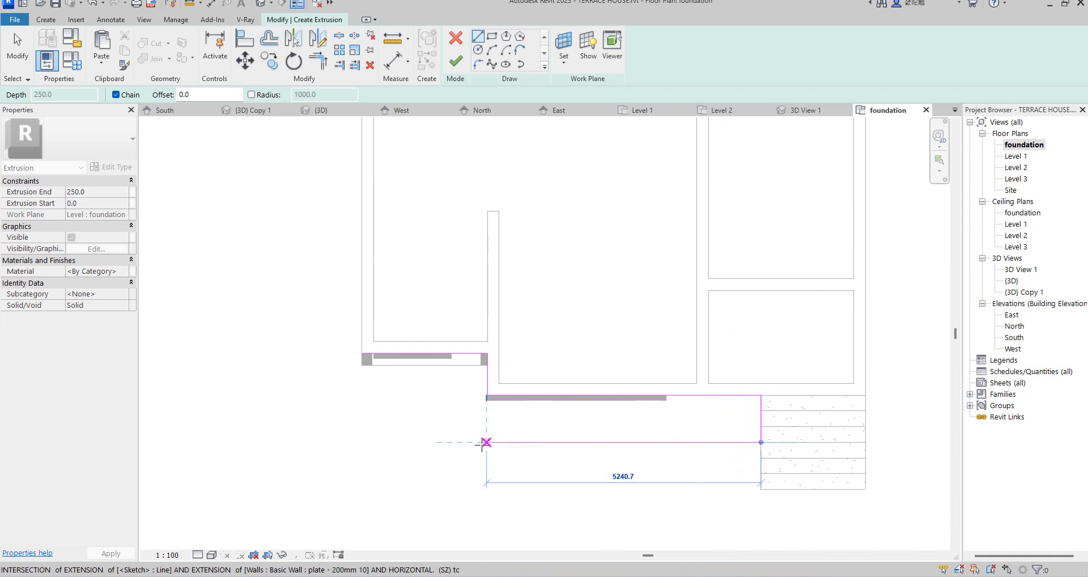
key("Escape")
key("Escape")
Offset the front, side and upper front outline edges 700 outward.
left_click(268, 45)
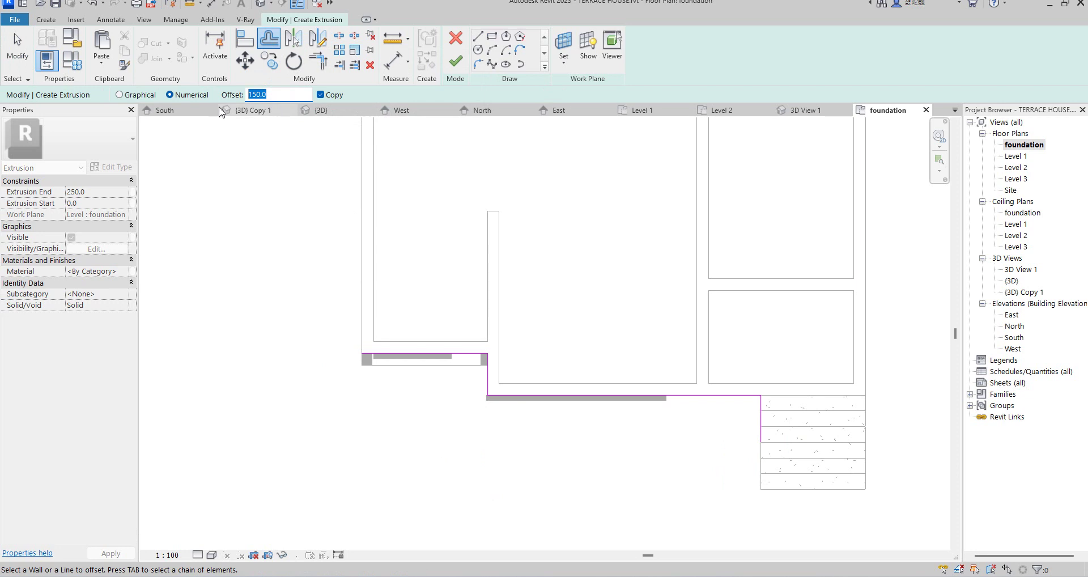
type("70")
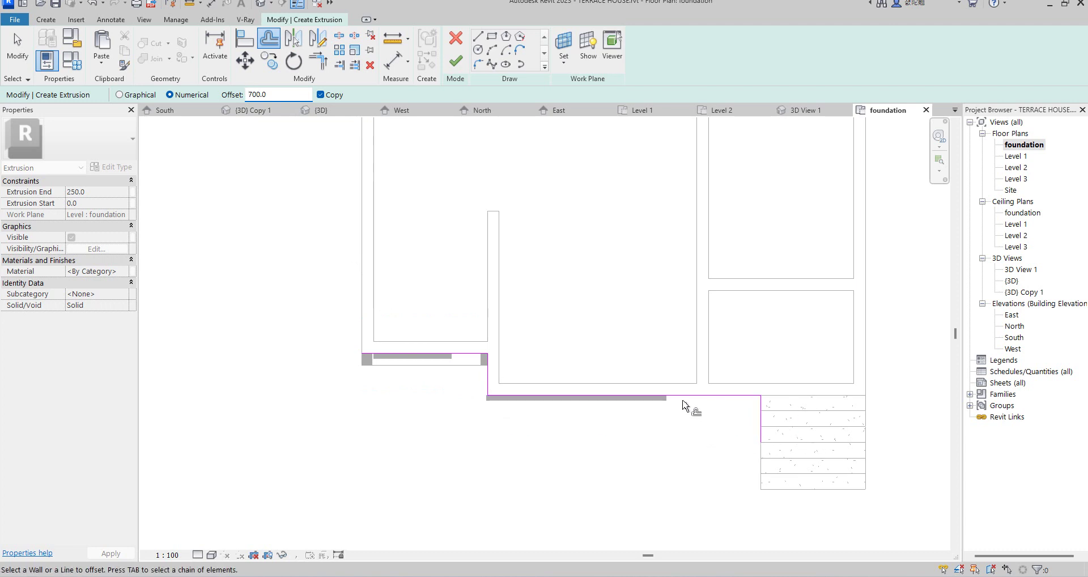
left_click(682, 399)
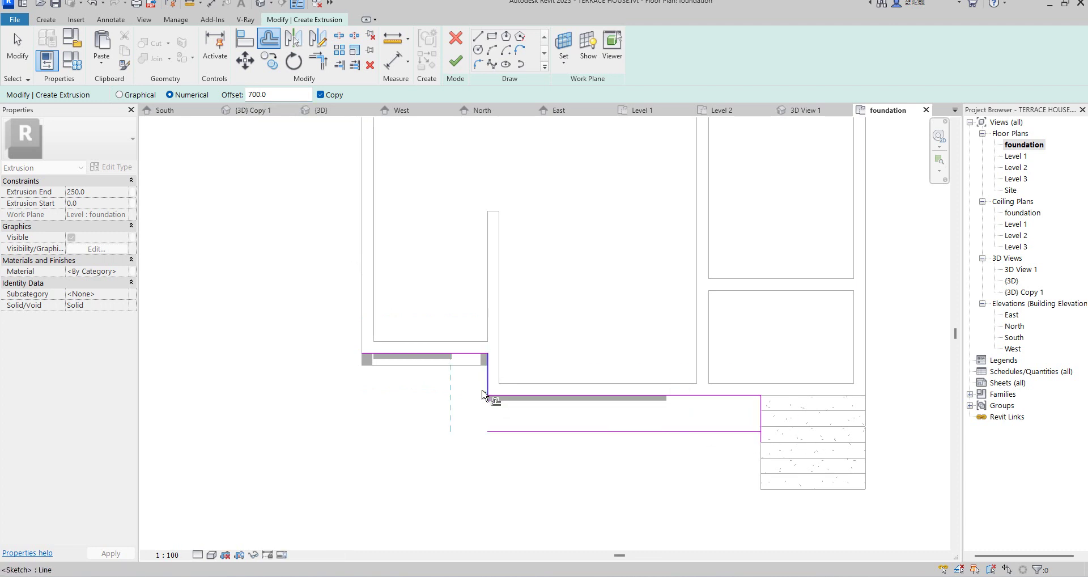
left_click(479, 389)
left_click(426, 354)
Close the outline's left end, trim the step corners, and finish the extrusion.
left_click(478, 36)
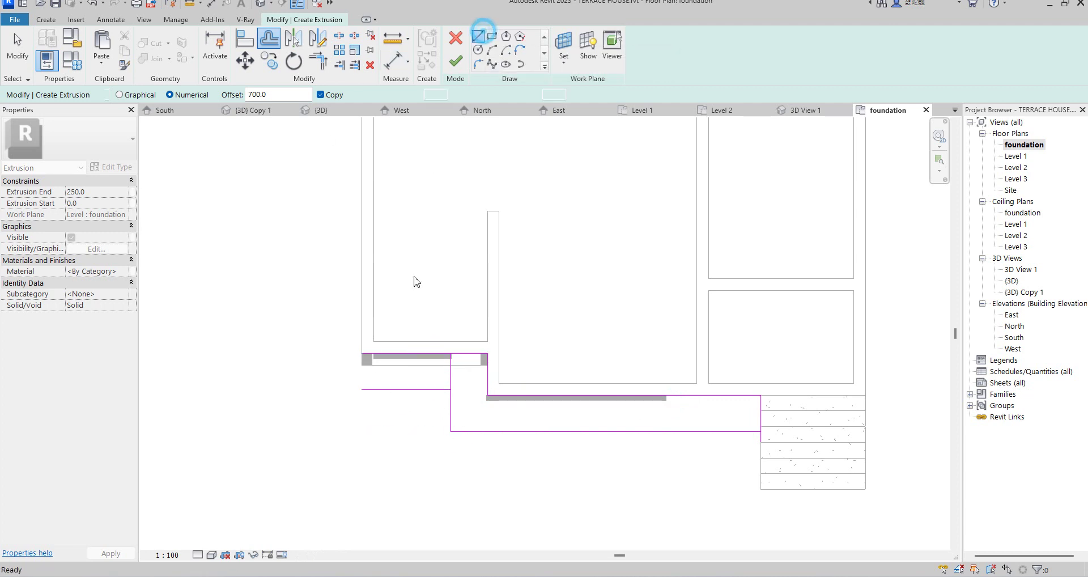
left_click(361, 353)
left_click(361, 390)
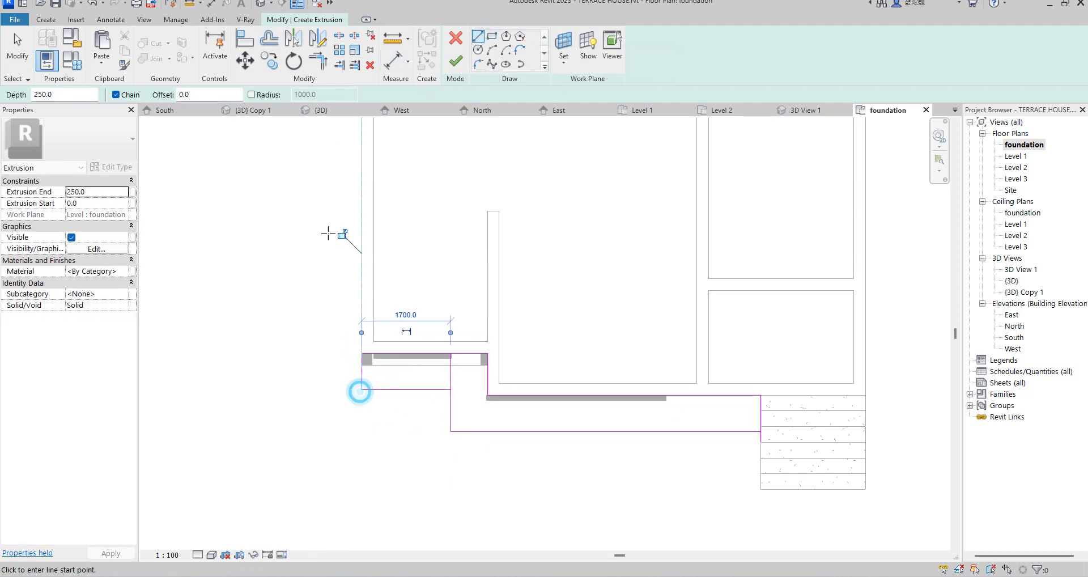
left_click(318, 59)
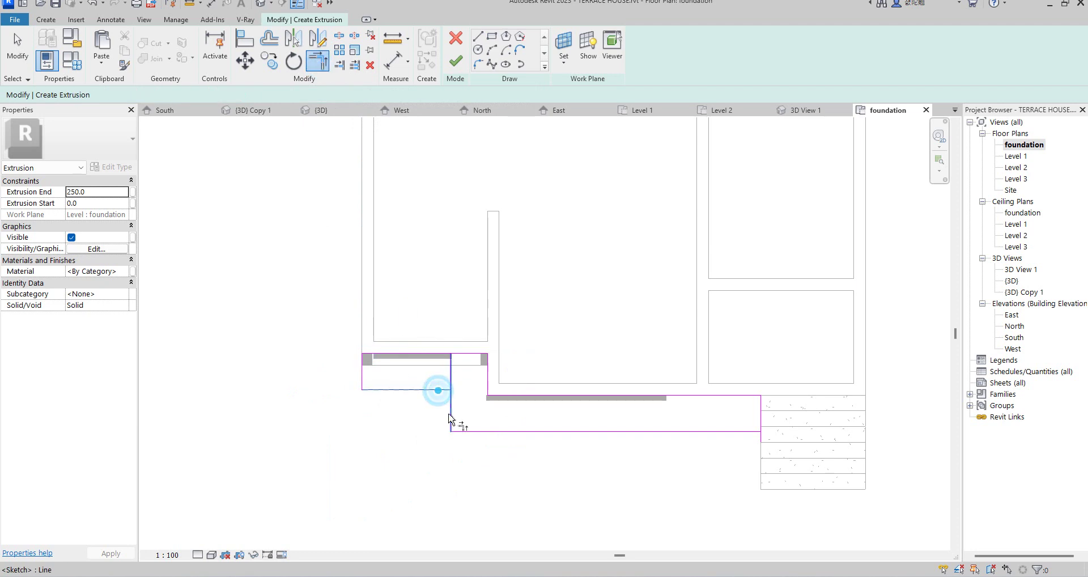
left_click(735, 432)
left_click(760, 417)
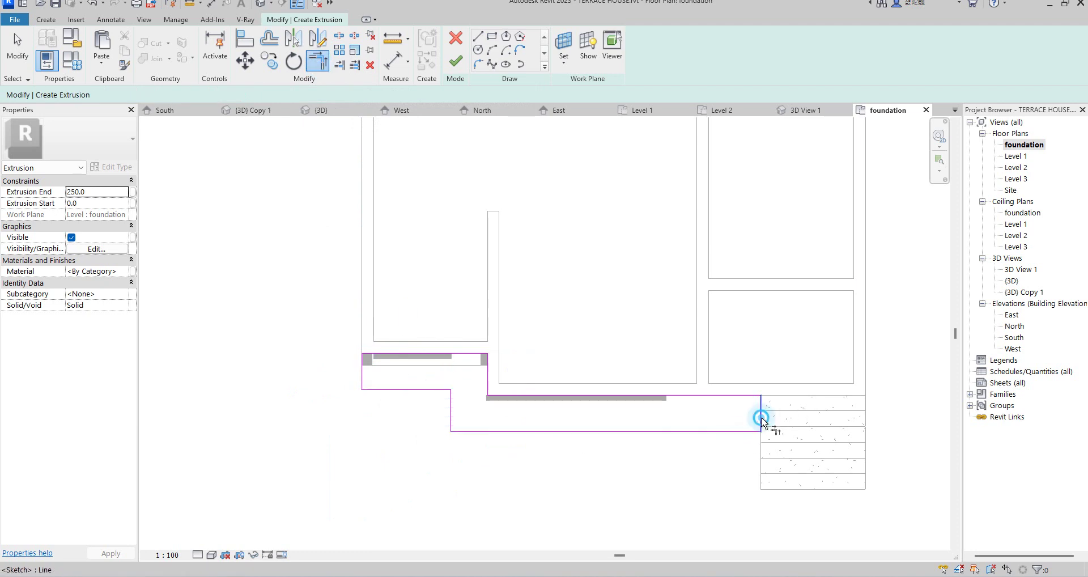
left_click(457, 58)
scroll(607, 363, "down", 2)
Assign the Cabinets material to the facade extrusion in the Material Browser.
scroll(606, 363, "down", 2)
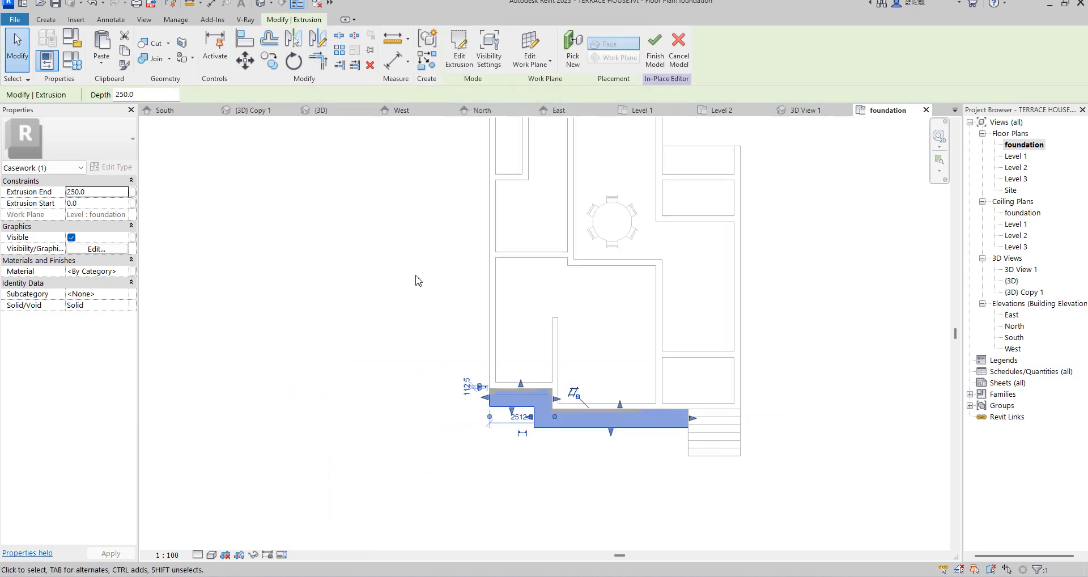
left_click(125, 275)
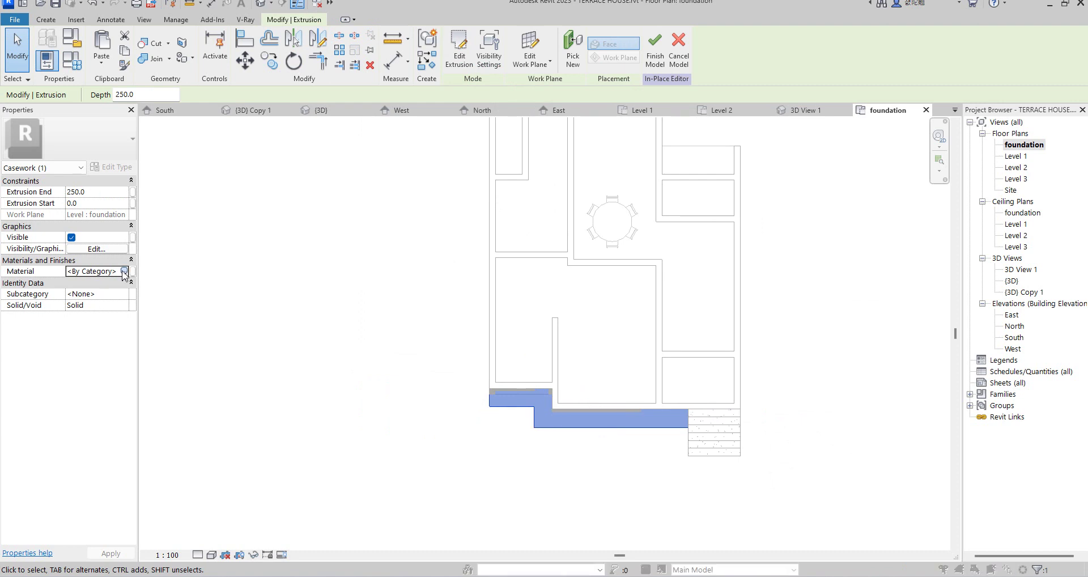
left_click(127, 271)
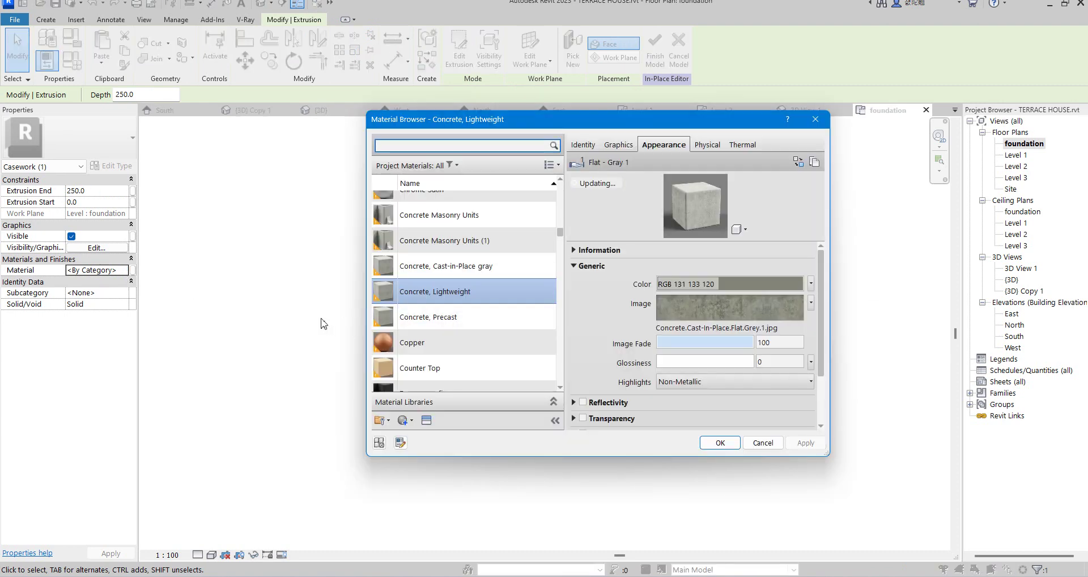
scroll(444, 248, "up", 4)
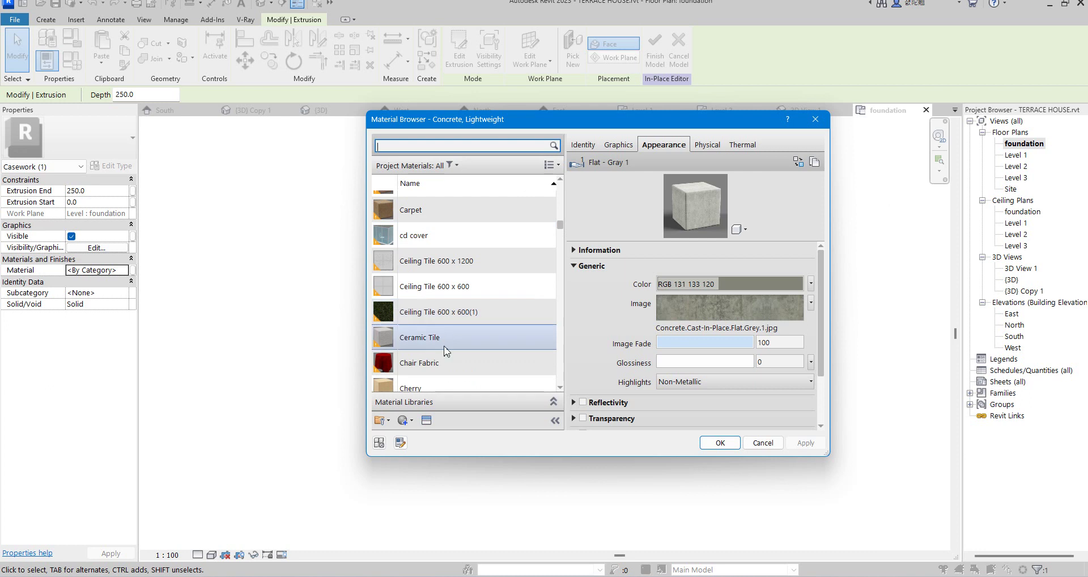
scroll(430, 283, "up", 2)
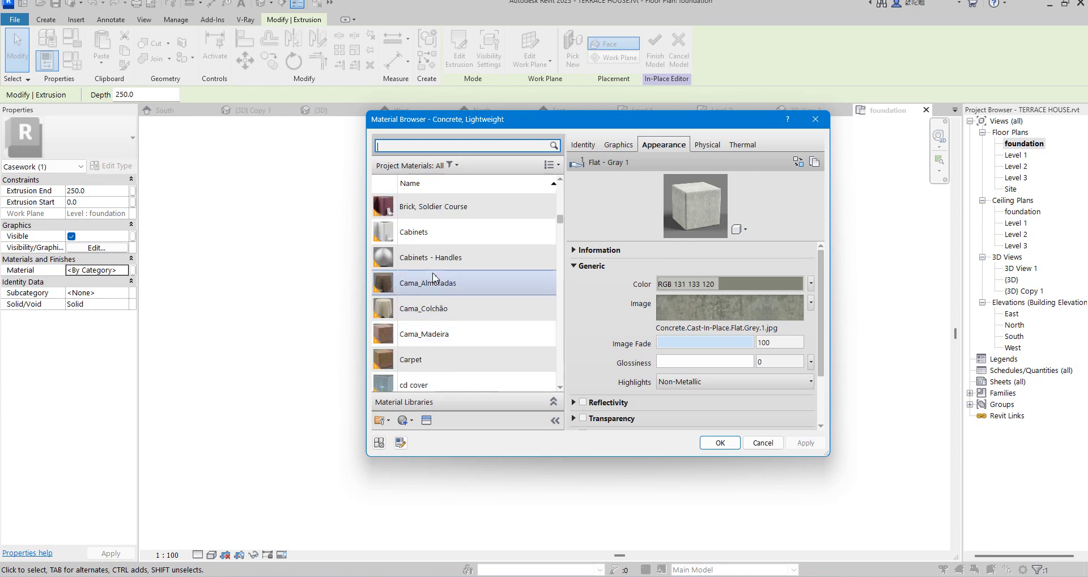
left_click(416, 234)
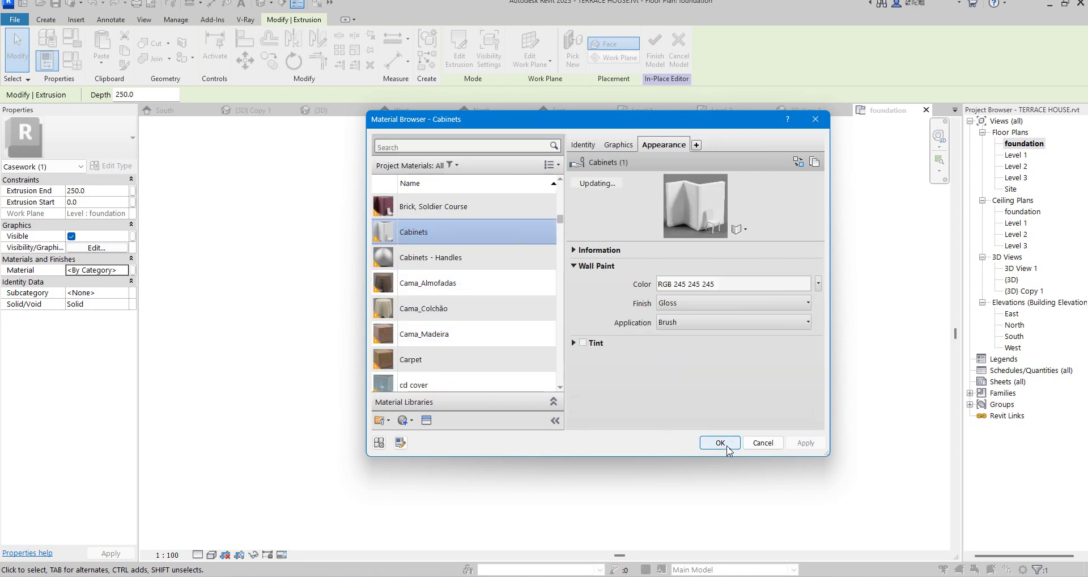
left_click(727, 448)
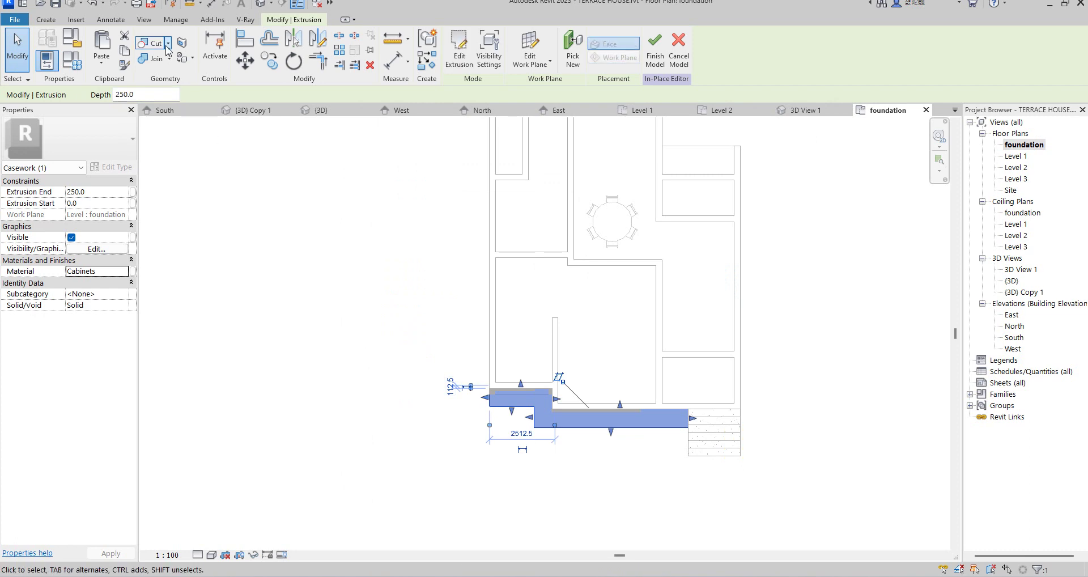
Copy the facade extrusion, entering 1 to place the duplicate.
left_click(270, 61)
scroll(493, 406, "up", 3)
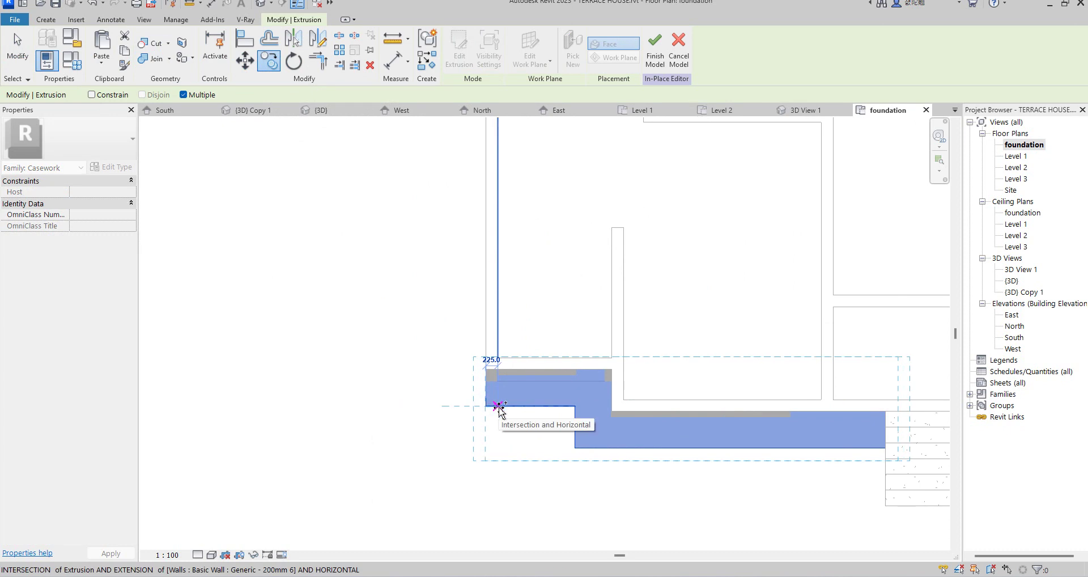
type("1")
key("Return")
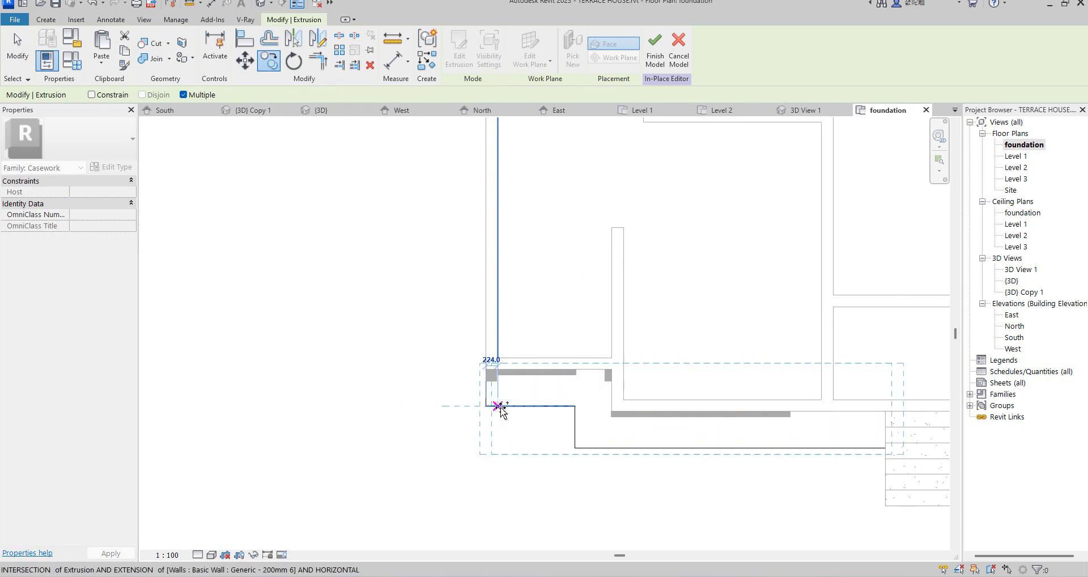
key("Escape")
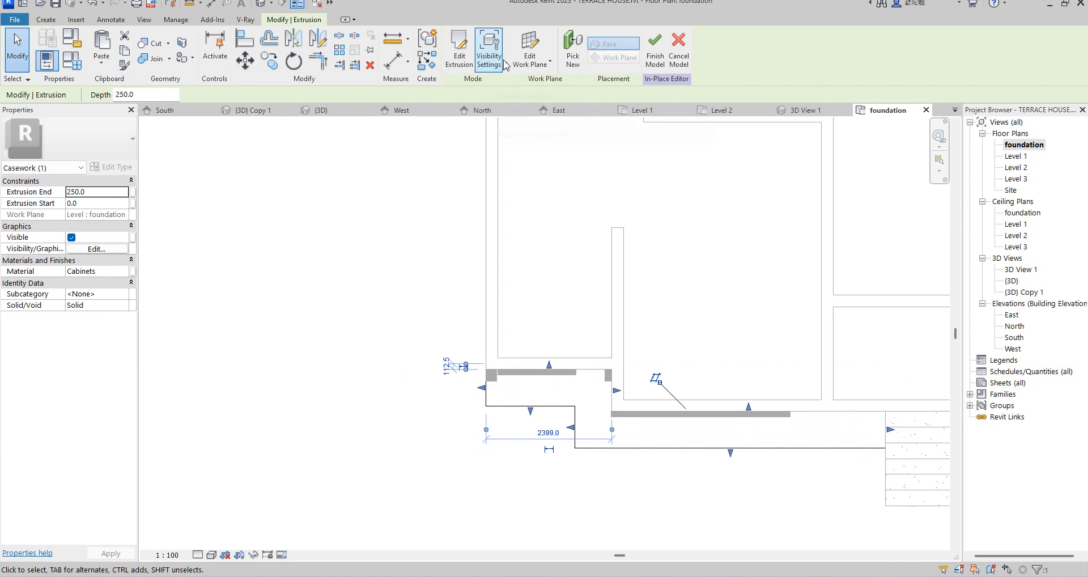
Offset the copy's left, bottom, right and lower front sketch edges 100 inward.
left_click(459, 51)
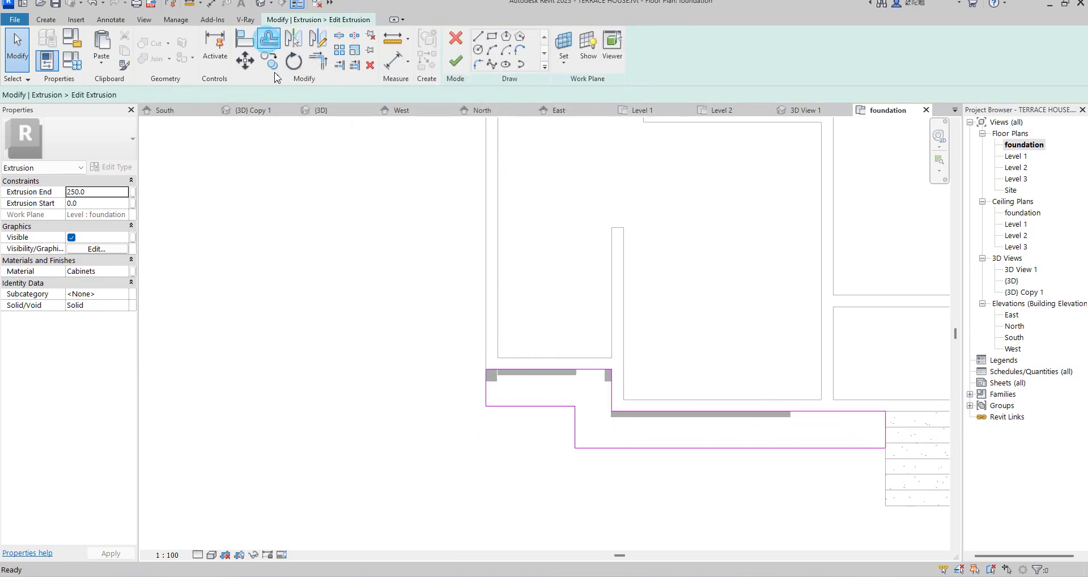
left_click(269, 38)
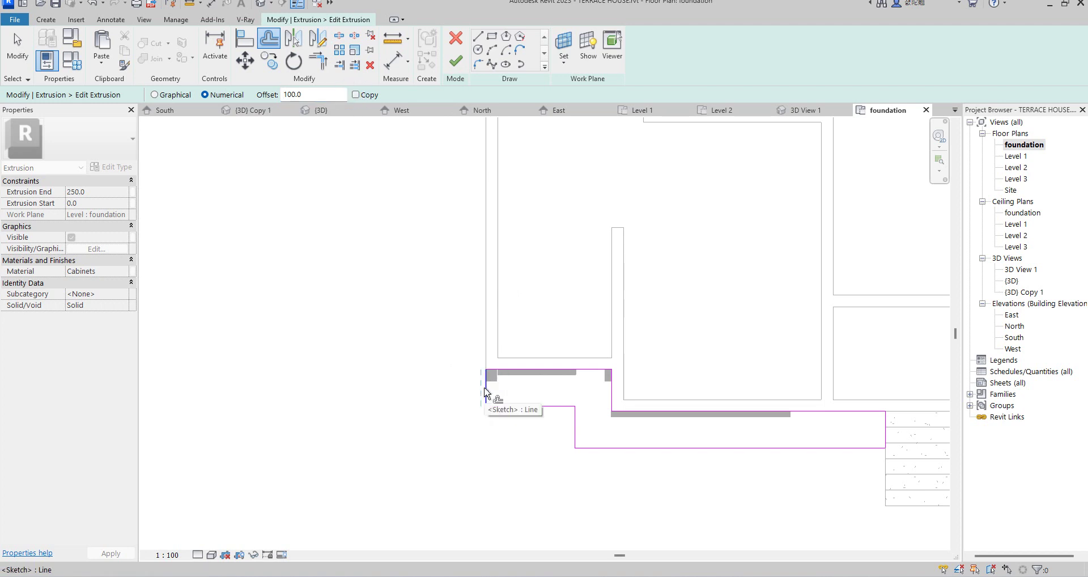
left_click(495, 395)
left_click(516, 402)
left_click(581, 415)
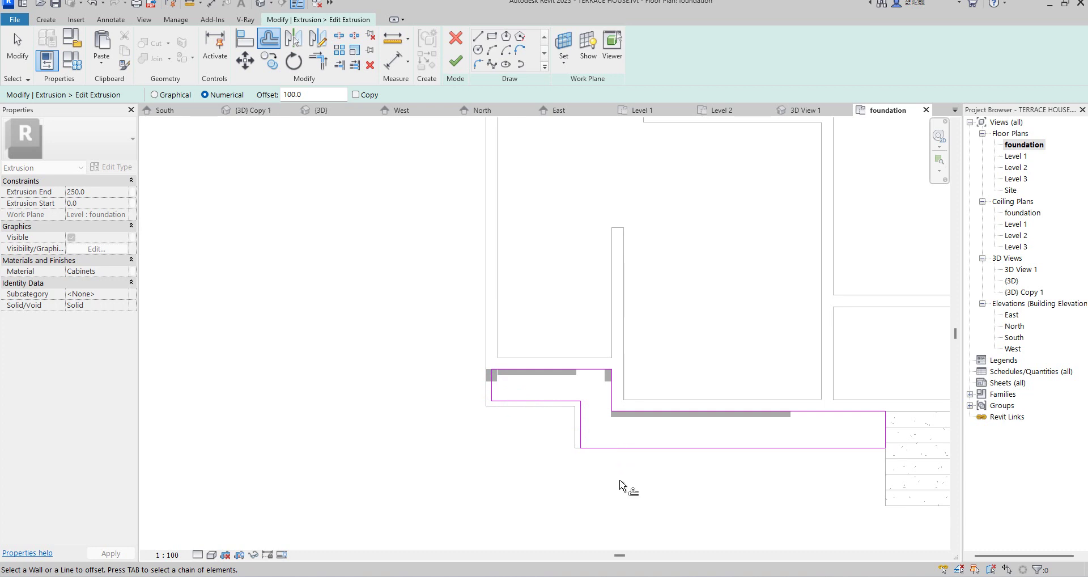
left_click(620, 442)
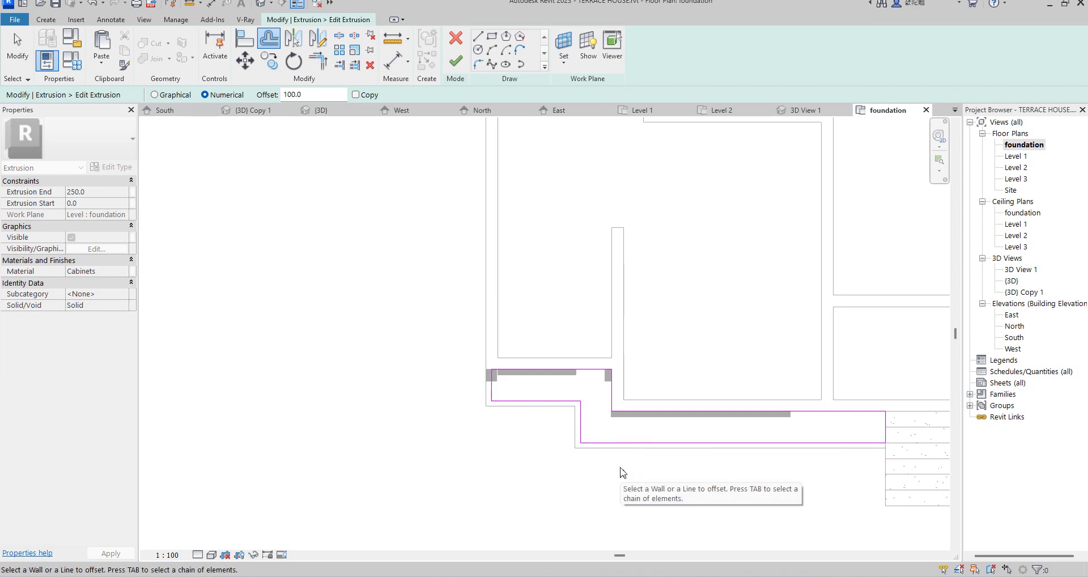
key("Escape")
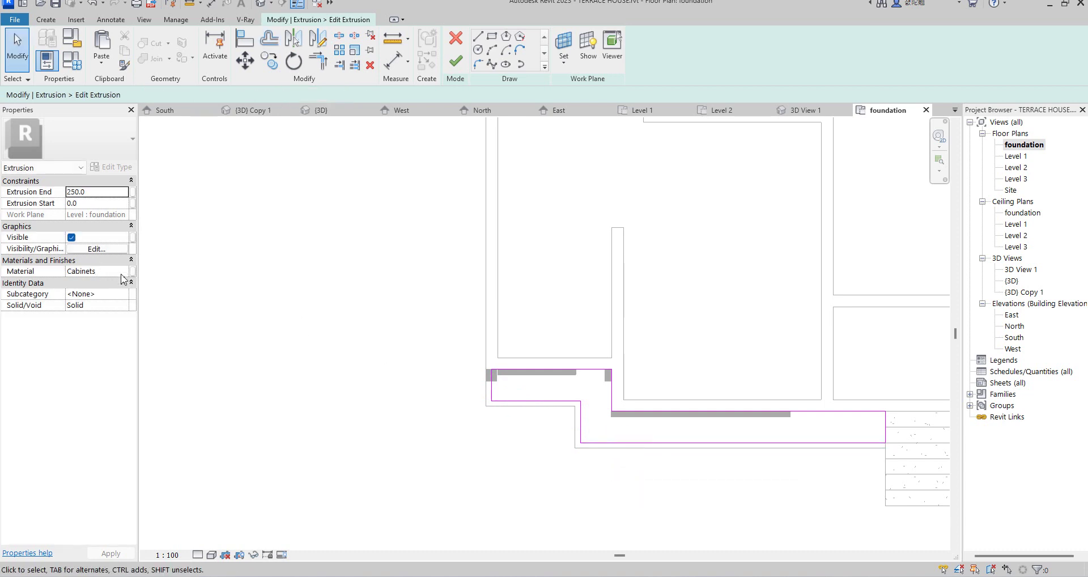
left_click(123, 272)
Duplicate Cabinets as Cabinets(1) and make its shading use the render appearance.
left_click(123, 272)
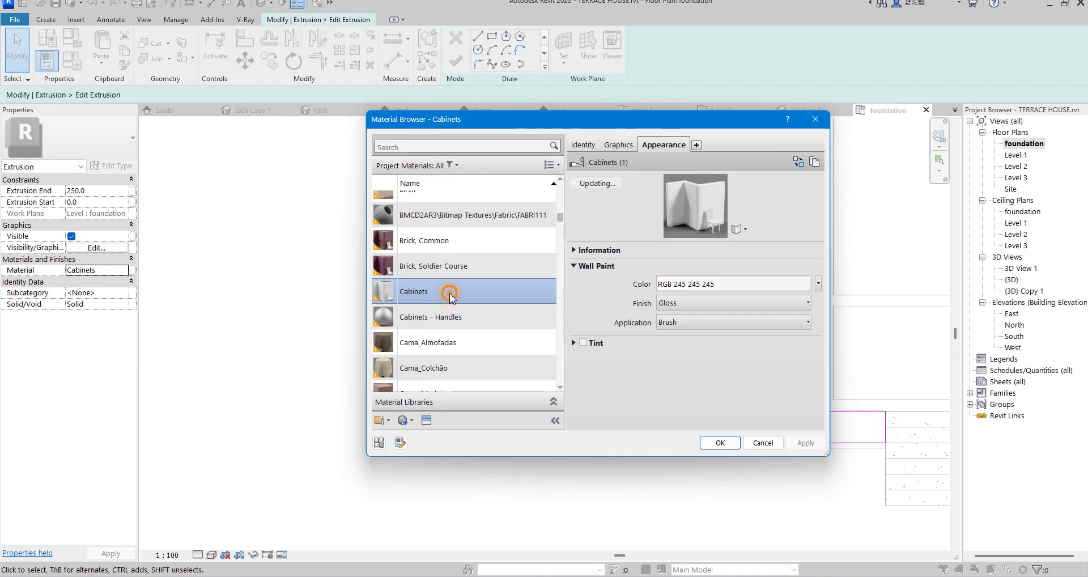
right_click(456, 292)
left_click(485, 314)
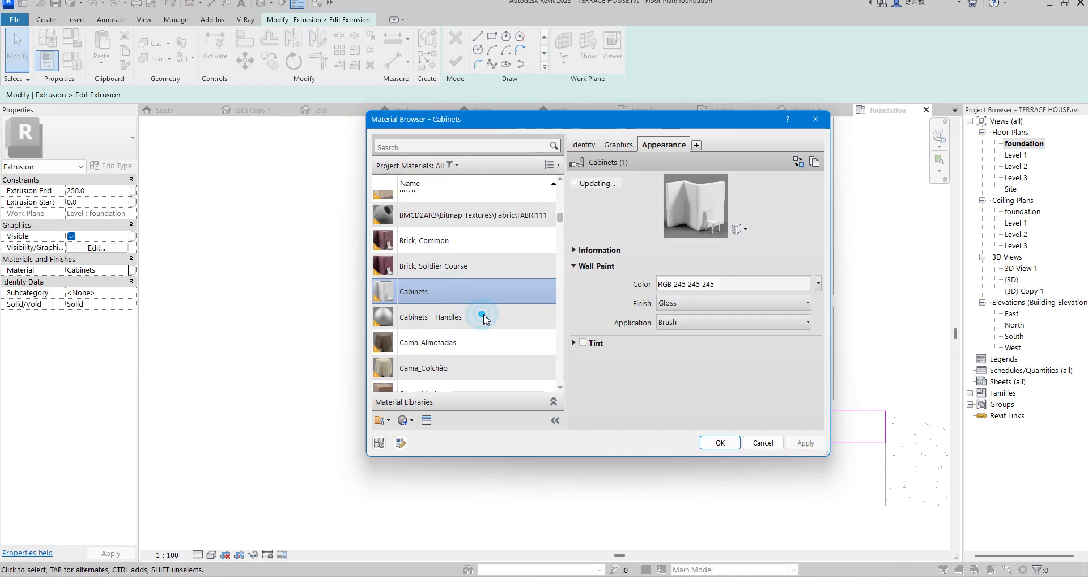
left_click(619, 145)
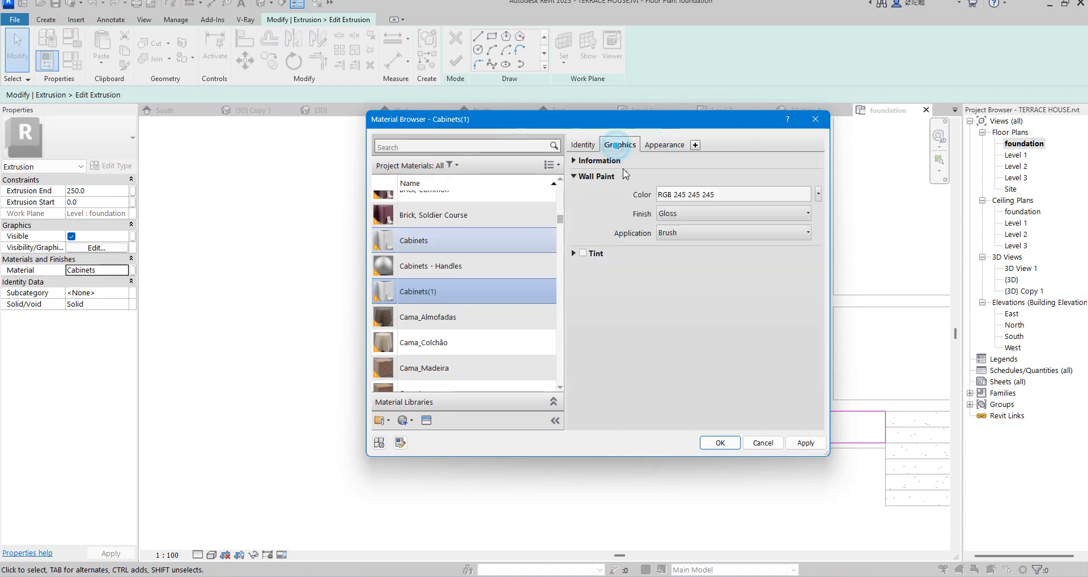
left_click(659, 178)
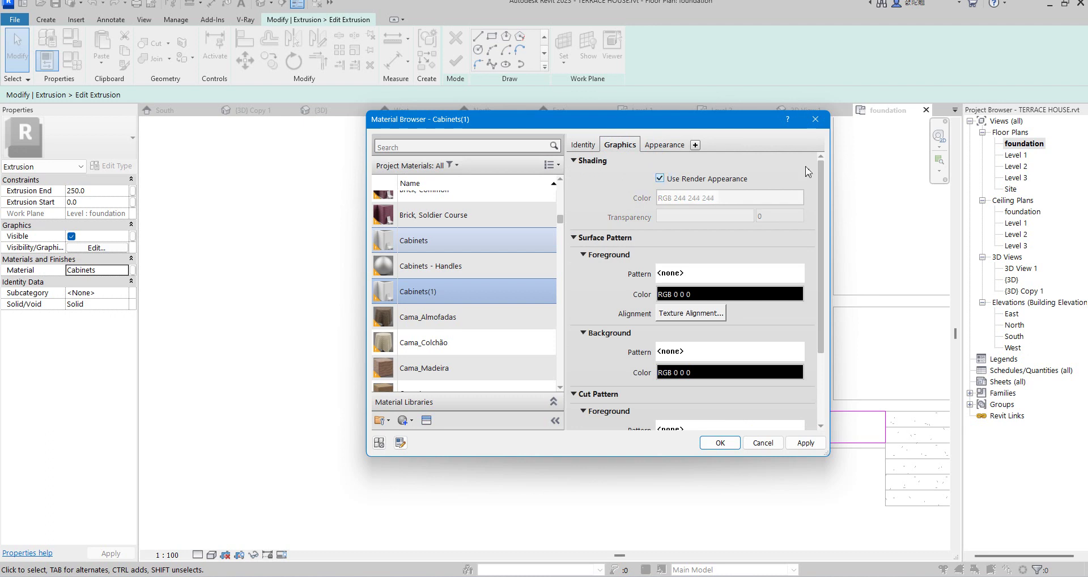
Give Cabinets(1) the Grass - Thick appearance from the Sitework library and apply it.
left_click(663, 145)
left_click(795, 160)
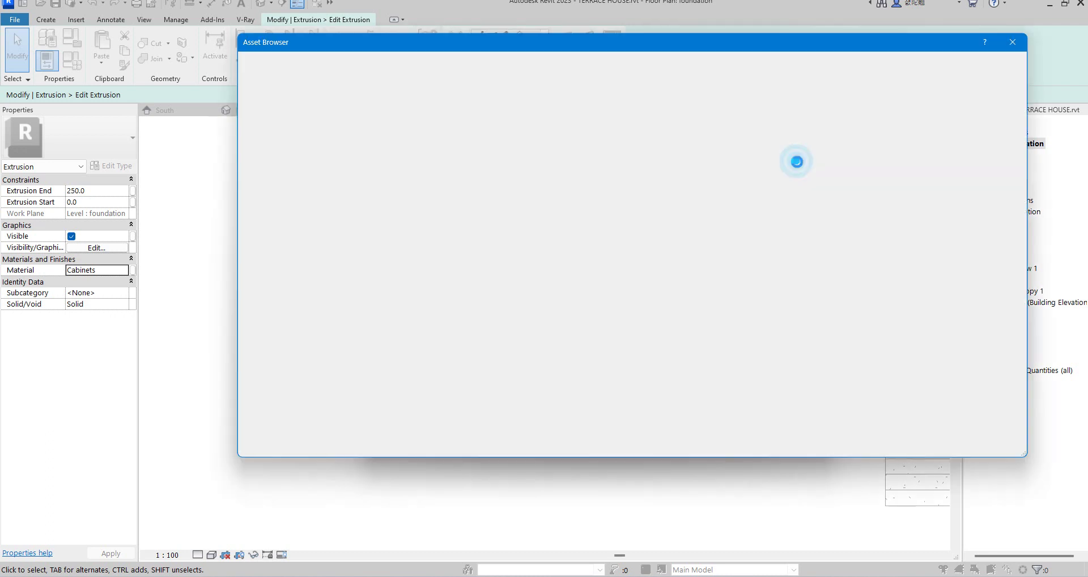
left_click(242, 131)
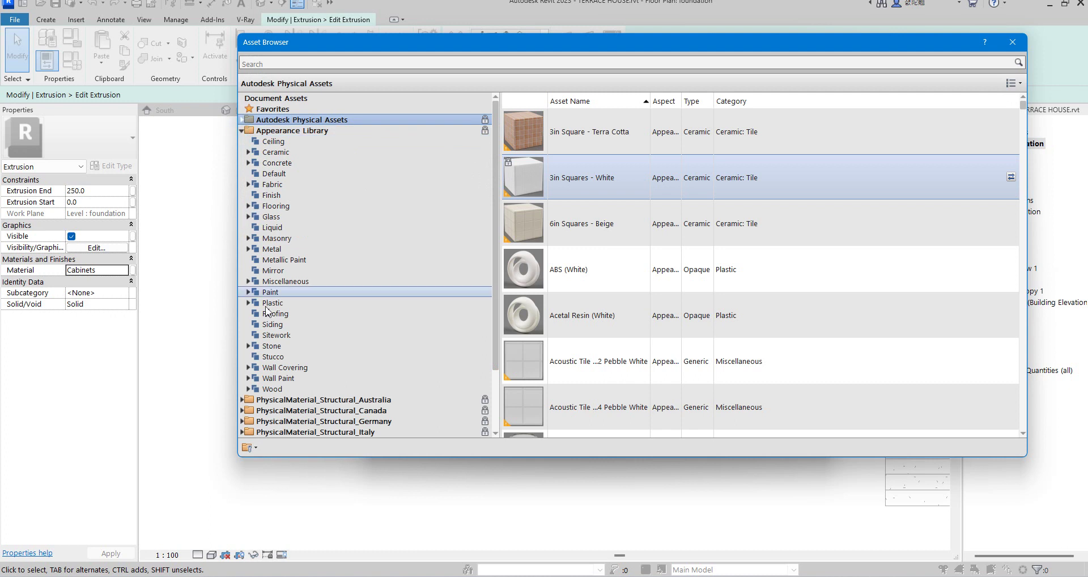
left_click(276, 335)
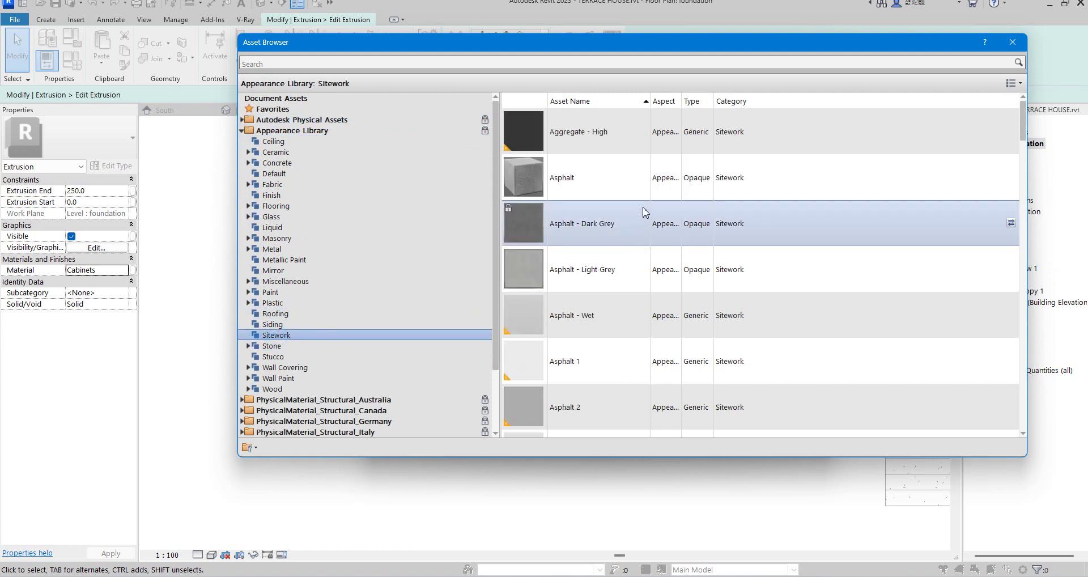
scroll(598, 374, "down", 3)
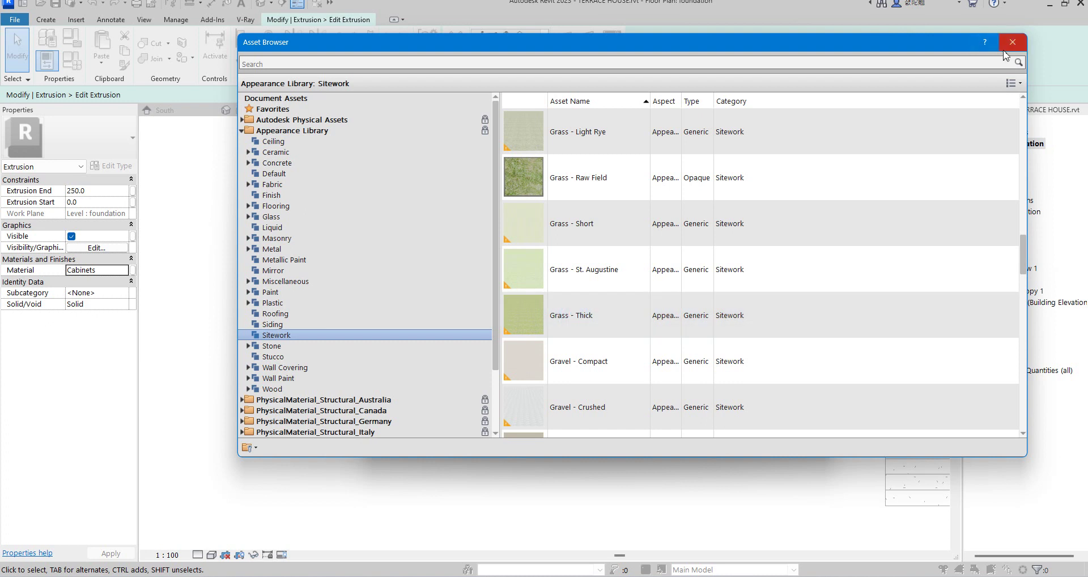
left_click(1012, 41)
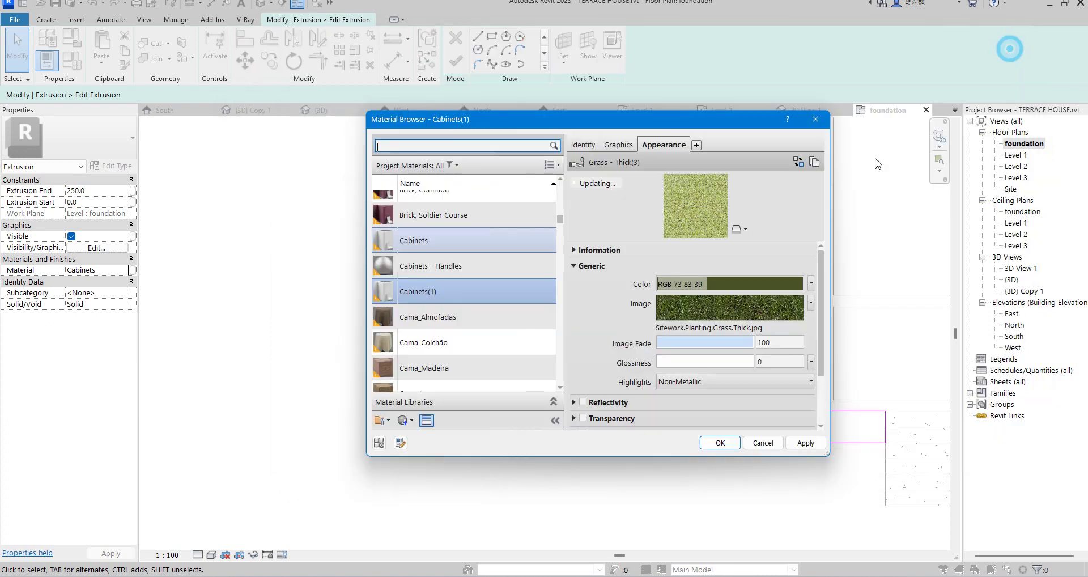
left_click(720, 443)
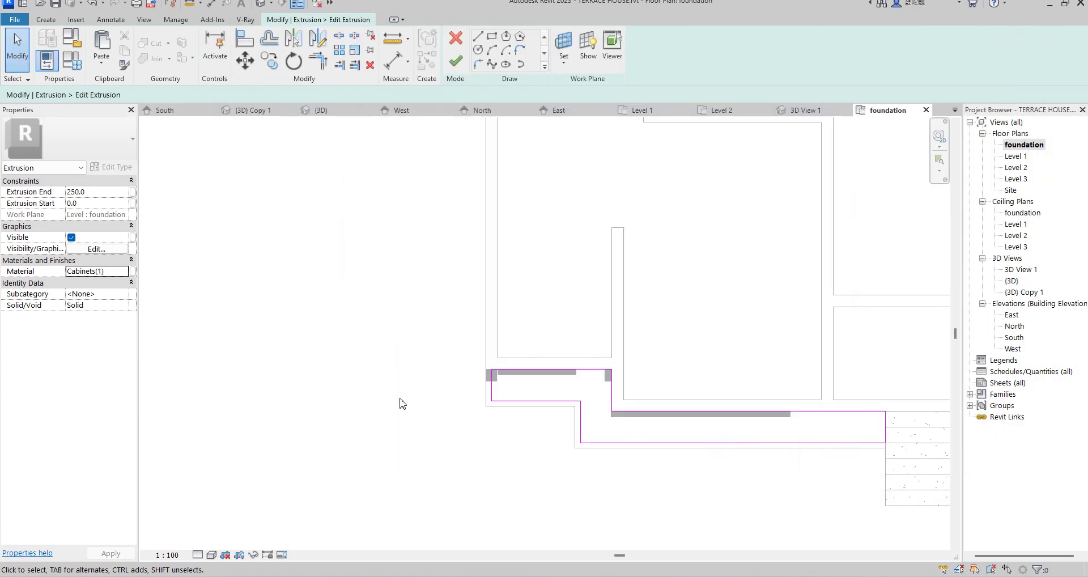
Finish the planter sketch and switch to the {3D} view.
left_click(454, 54)
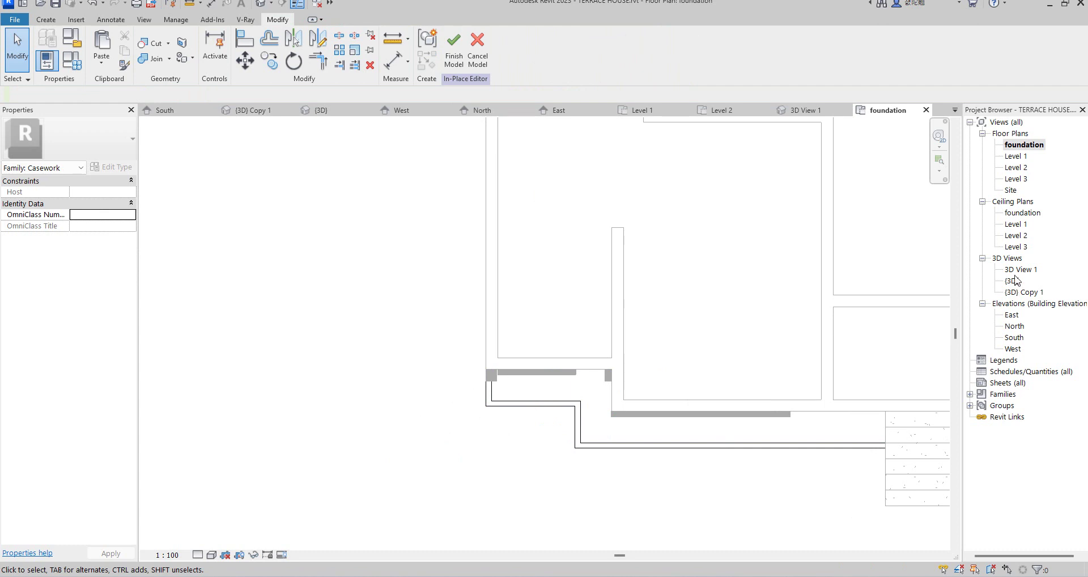
double_click(1012, 281)
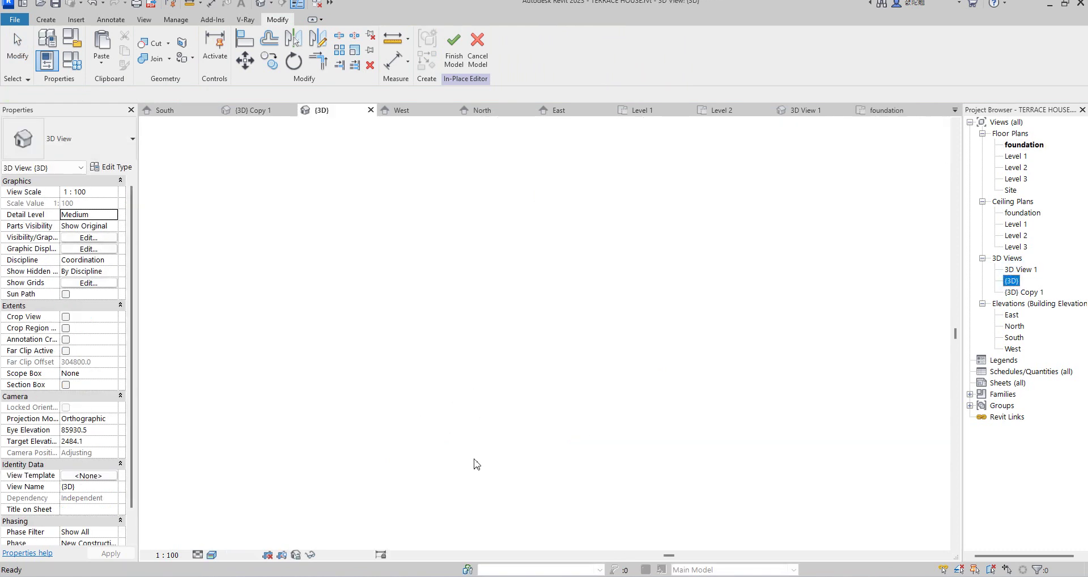
scroll(232, 400, "down", 2)
scroll(233, 400, "up", 3)
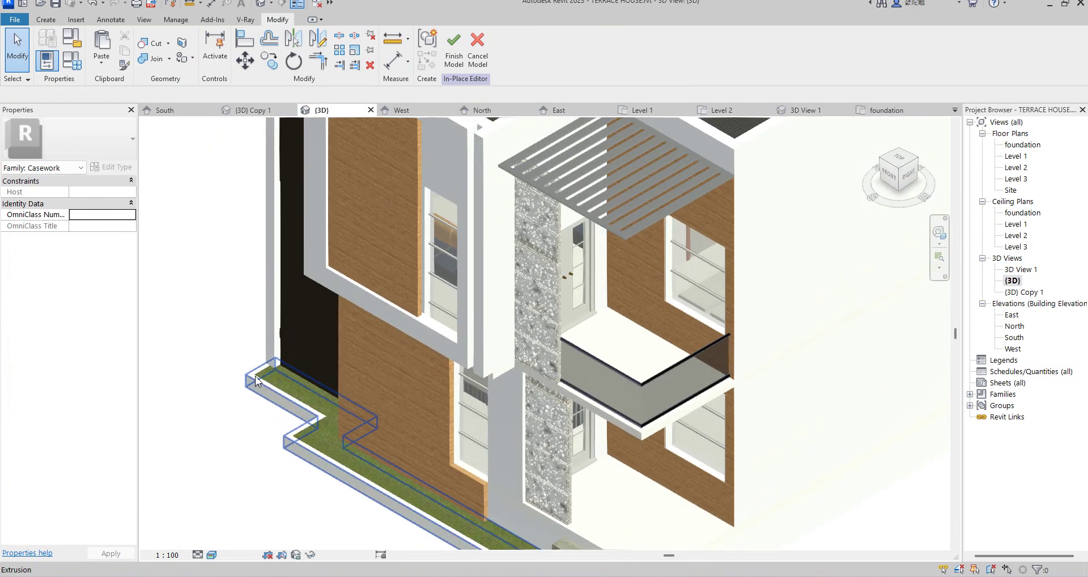
scroll(232, 400, "up", 5)
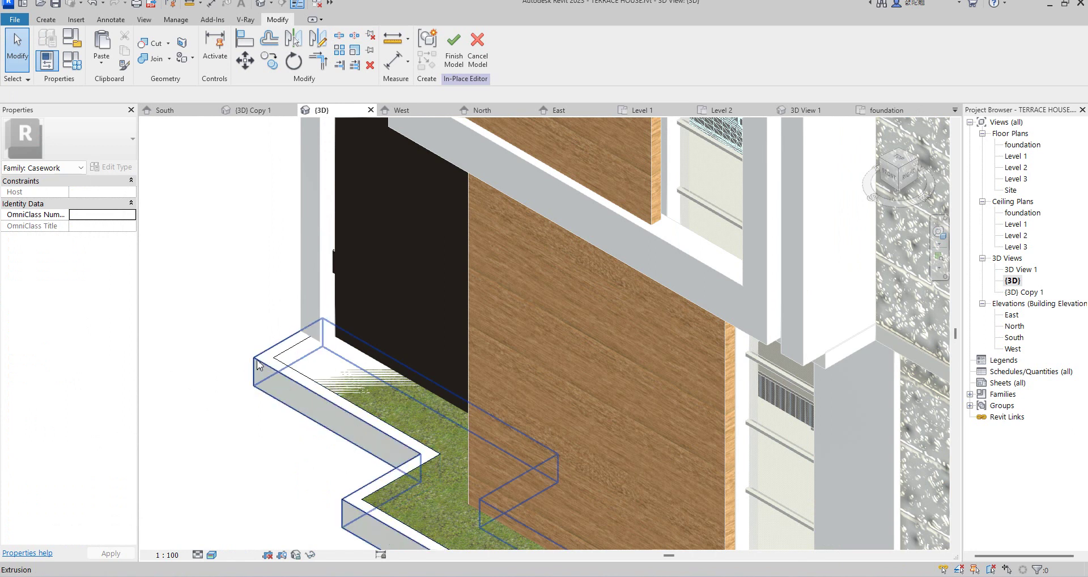
Set the outer facade extrusion's Extrusion End to 200 in Properties.
left_click(257, 359)
left_click(103, 192)
type("20")
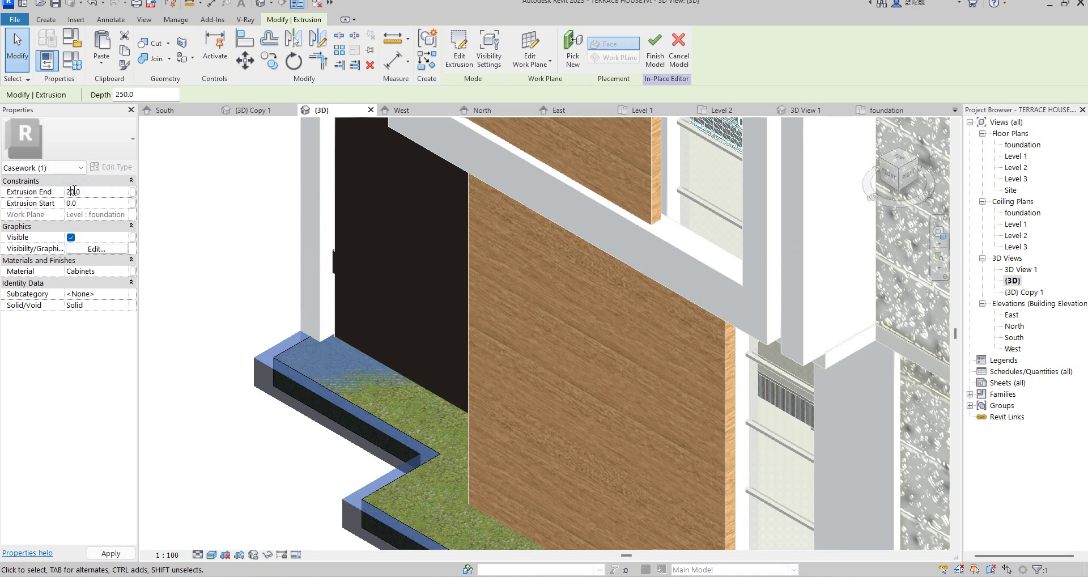
left_click(238, 192)
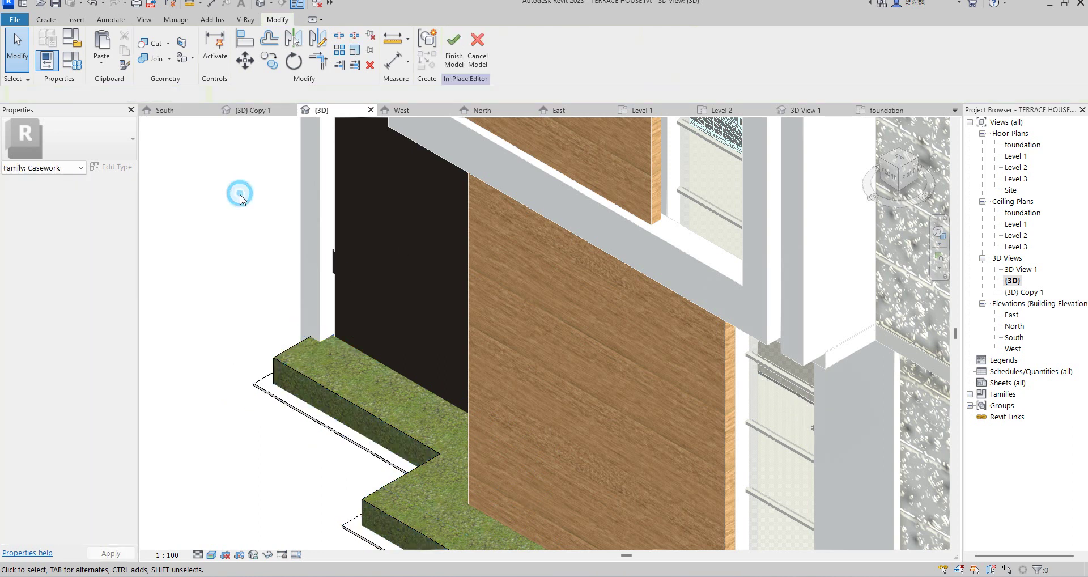
left_click(268, 395)
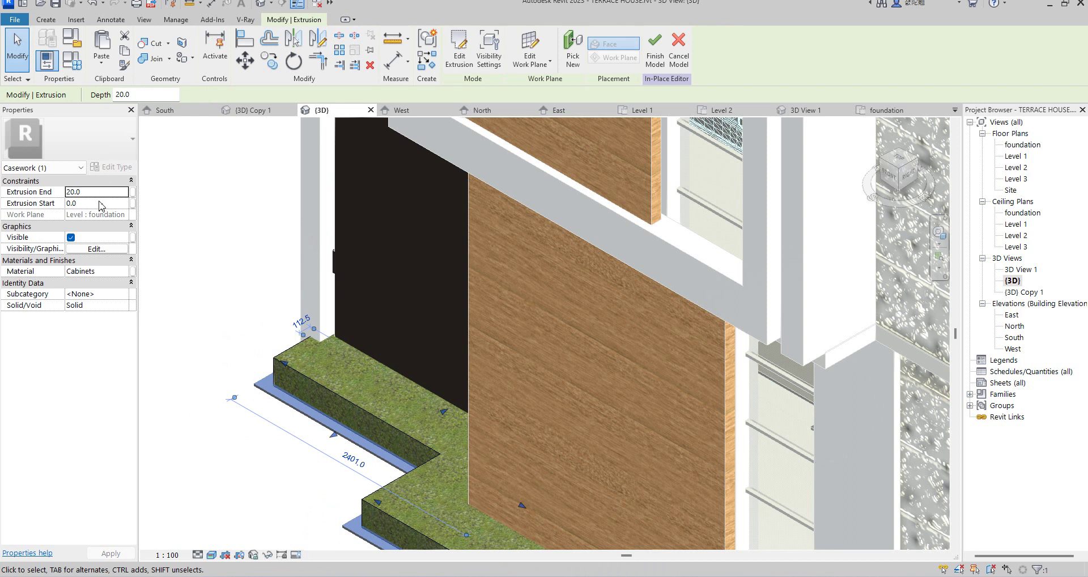
left_click(98, 194)
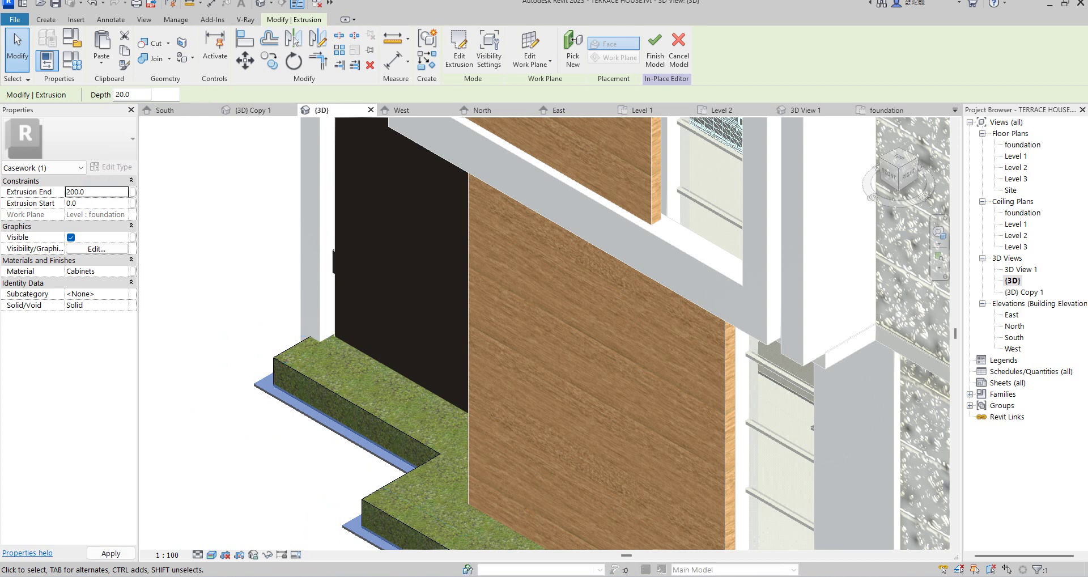
key("Return")
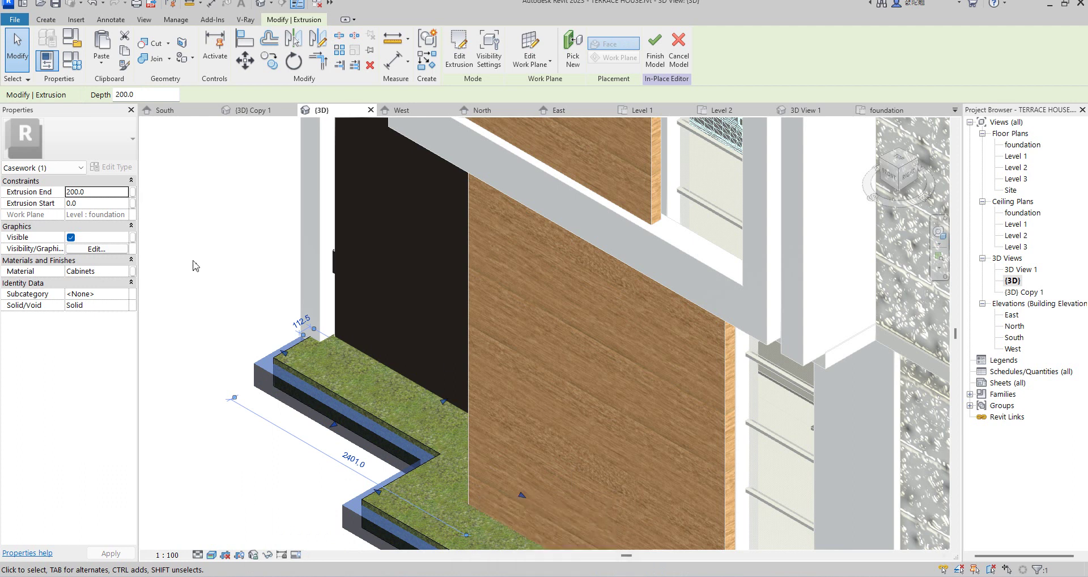
left_click(212, 255)
scroll(444, 284, "down", 2)
scroll(532, 371, "down", 3)
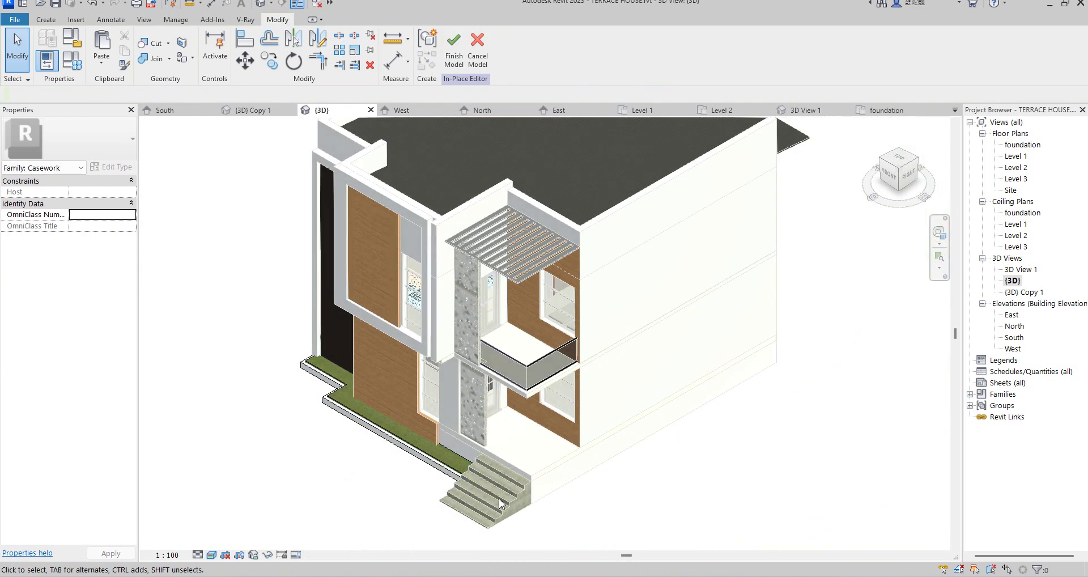
scroll(360, 486, "up", 3)
scroll(427, 446, "down", 2)
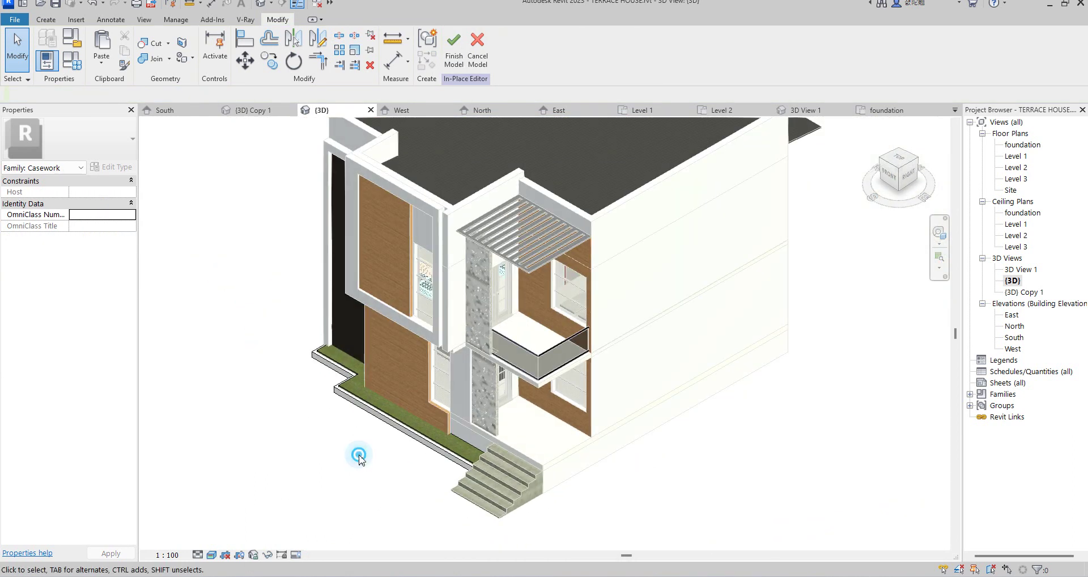
Finish the in-place model and orbit the 3D view to review the house.
left_click(454, 48)
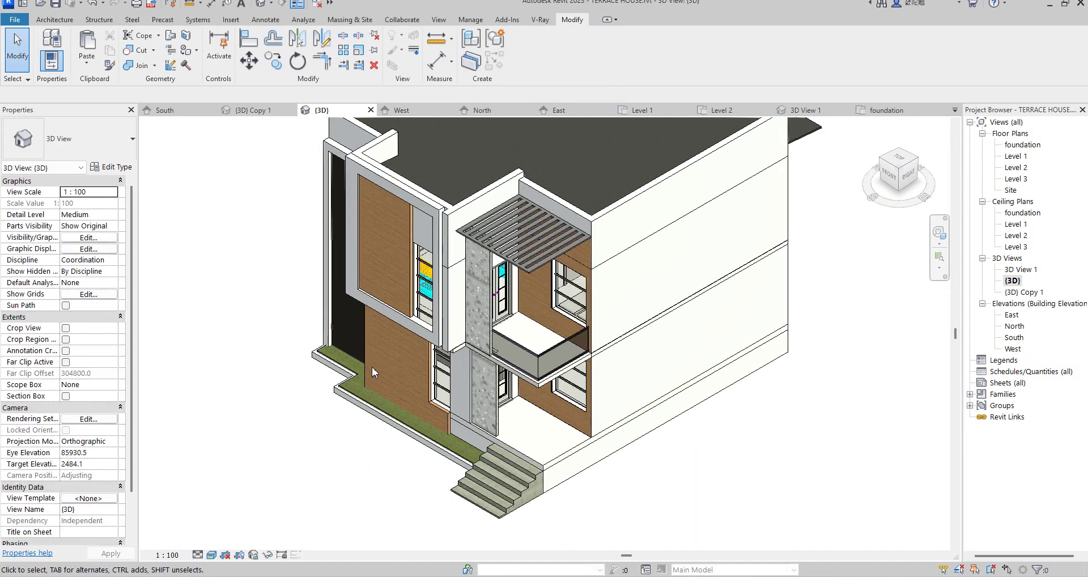
middle_click_drag(431, 294, 376, 280, "shift")
scroll(453, 419, "down", 2)
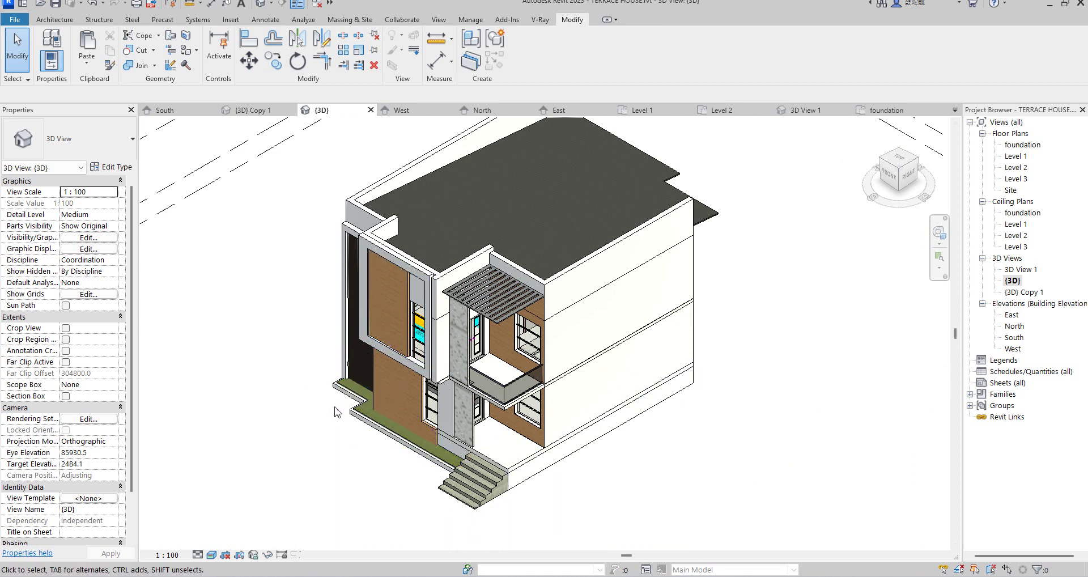
scroll(409, 386, "up", 2)
scroll(416, 387, "up", 1)
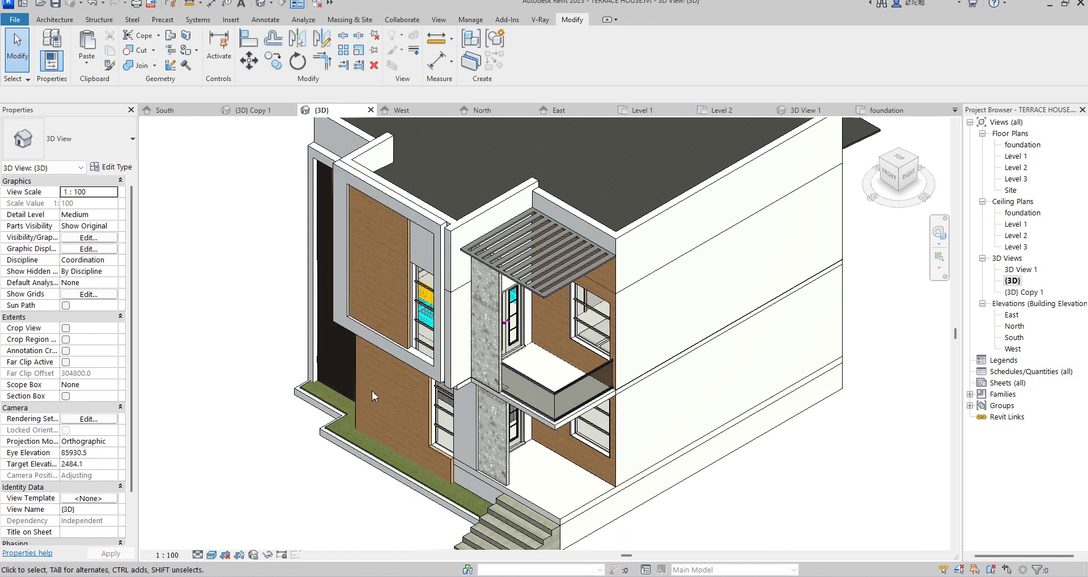
scroll(402, 325, "down", 1)
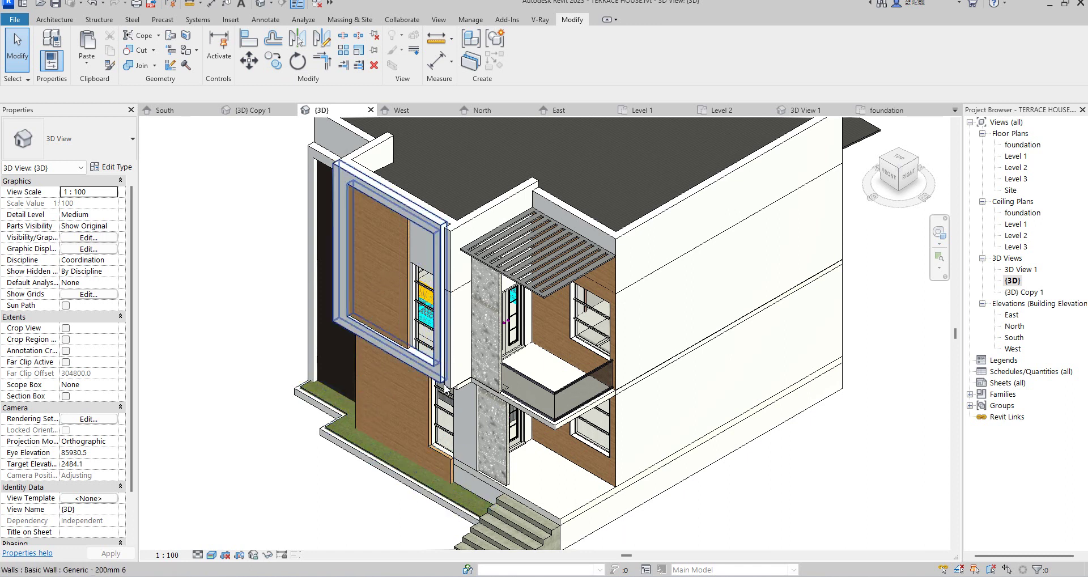
scroll(379, 402, "down", 2)
scroll(379, 403, "down", 2)
scroll(712, 479, "down", 2)
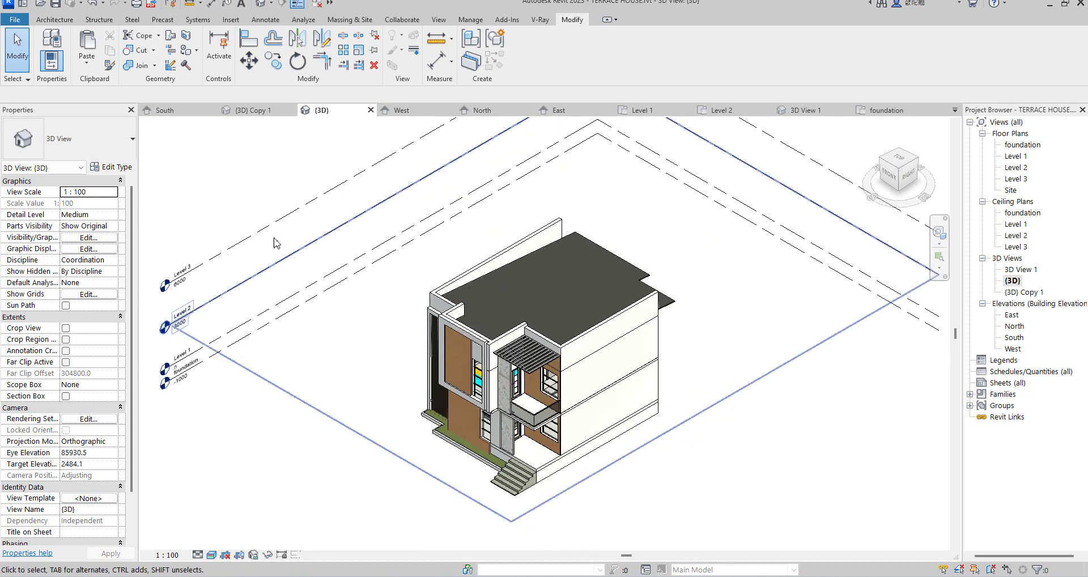
mouse_move(586, 436)
middle_mouse_down("shift")
mouse_move(385, 392)
mouse_move(528, 305)
mouse_move(413, 377)
mouse_move(839, 381)
middle_mouse_up("shift")
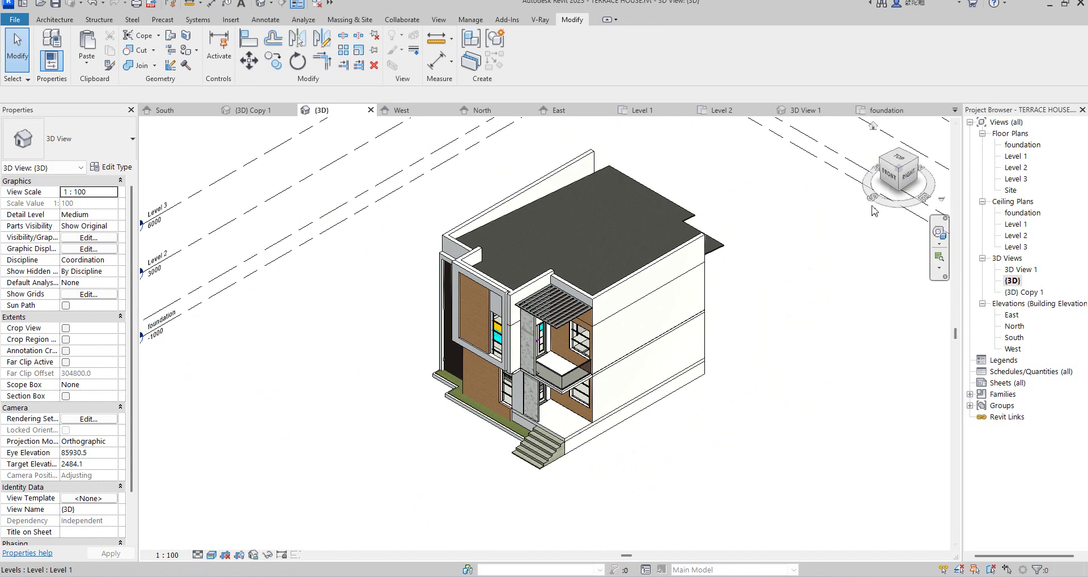
scroll(686, 351, "down", 3)
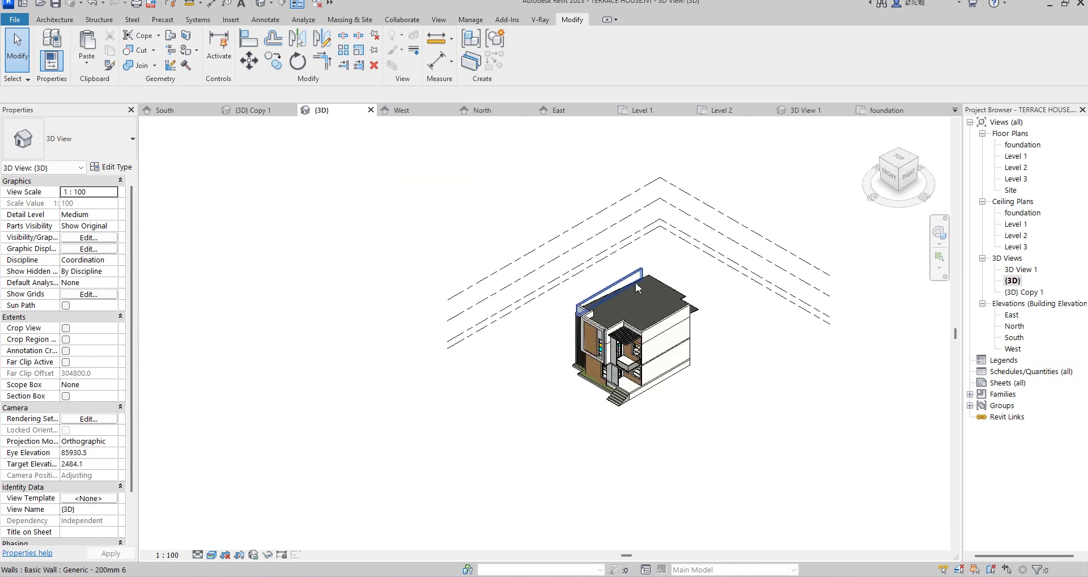
Go back to the foundation floor plan by way of Level 1.
double_click(1017, 157)
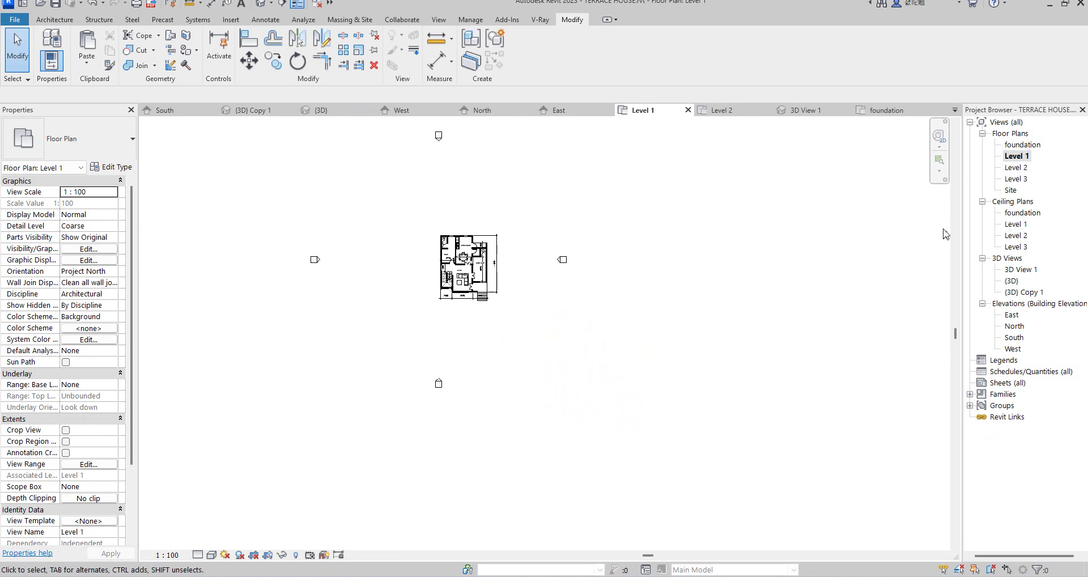
double_click(1022, 145)
scroll(377, 340, "down", 3)
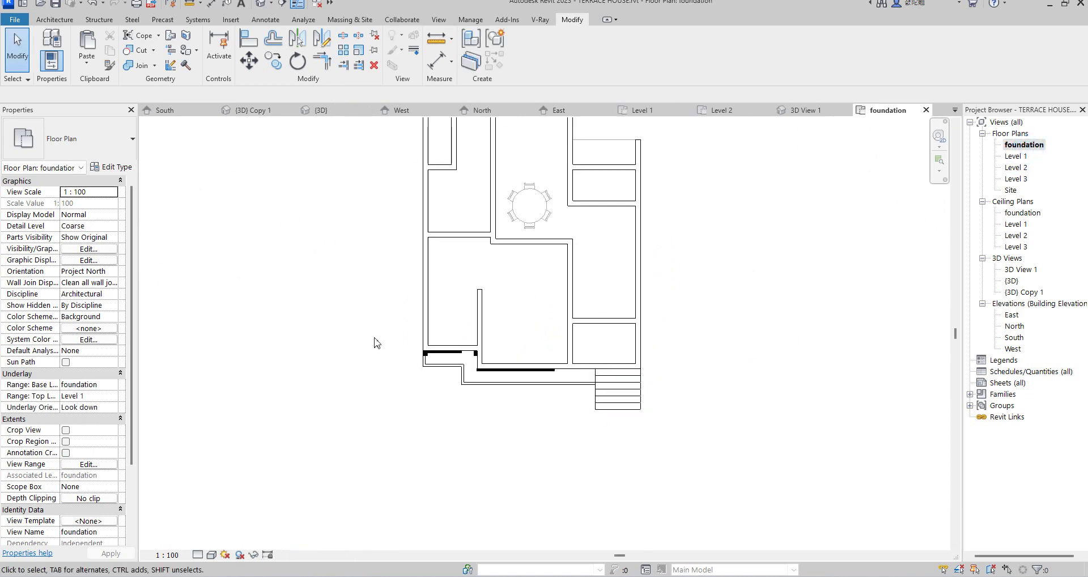
scroll(422, 328, "down", 2)
scroll(547, 355, "down", 2)
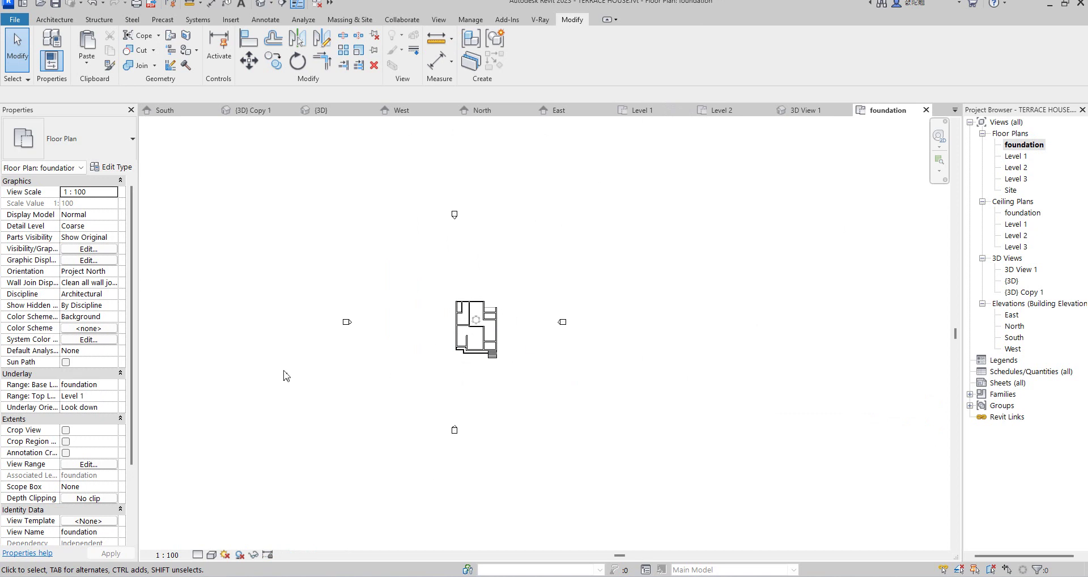
scroll(406, 346, "up", 2)
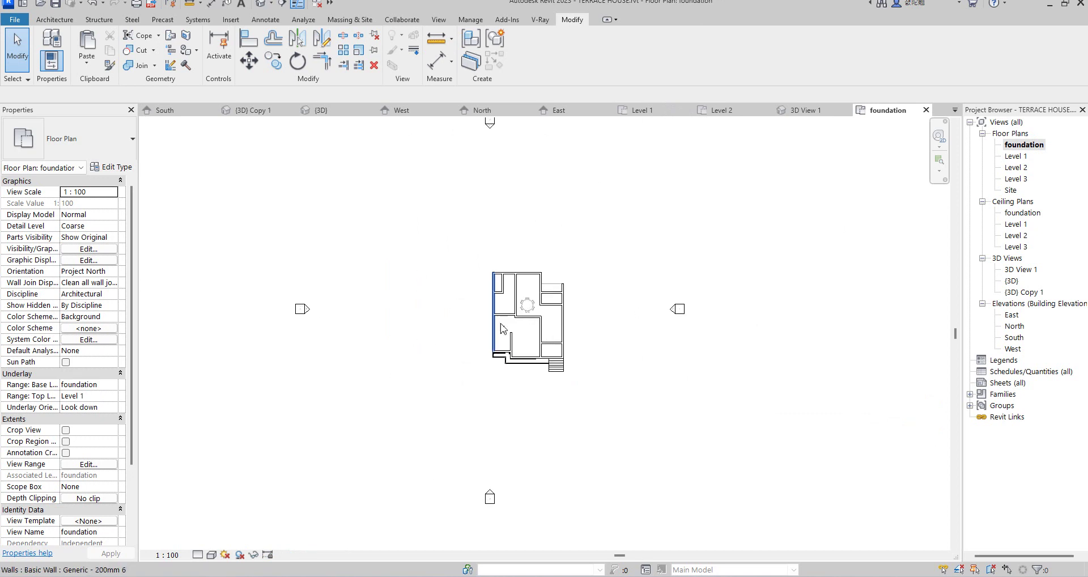
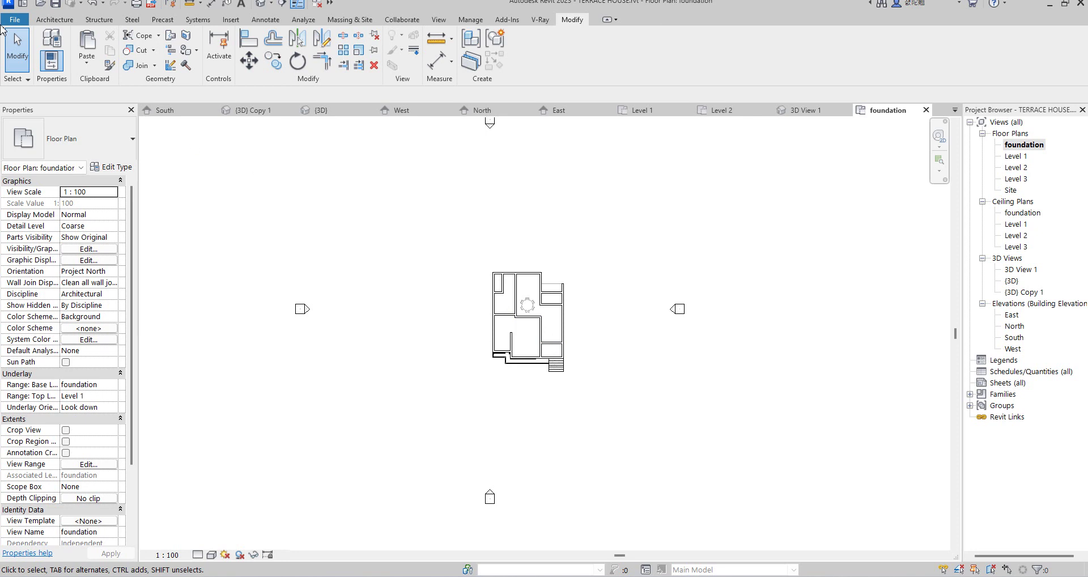
Activate the Detail Line tool with Thin Lines style on the foundation plan and expand the Draw shapes.
scroll(597, 325, "down", 2)
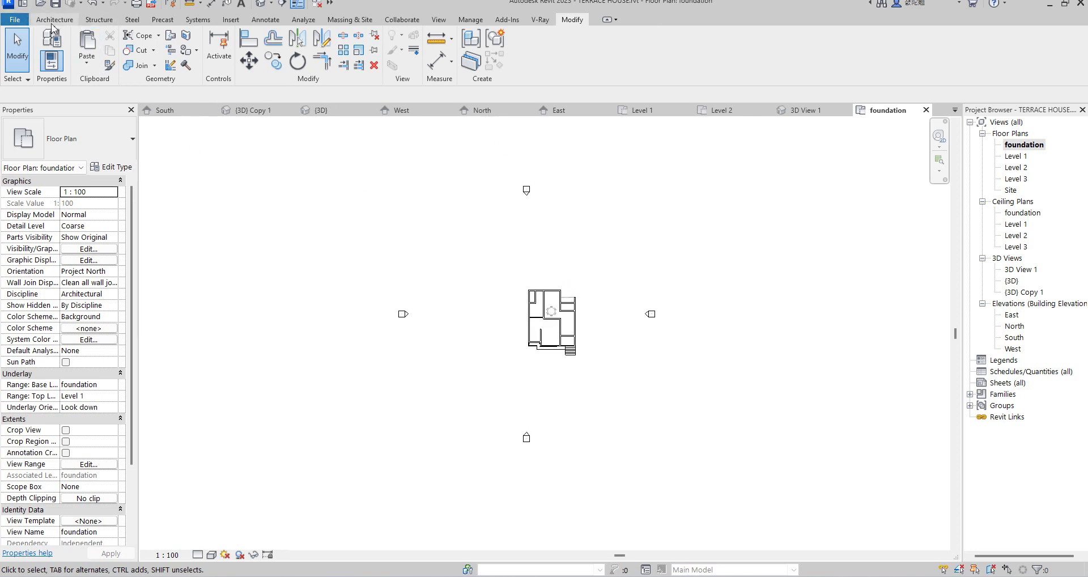
left_click(266, 20)
left_click(299, 45)
scroll(575, 288, "up", 2)
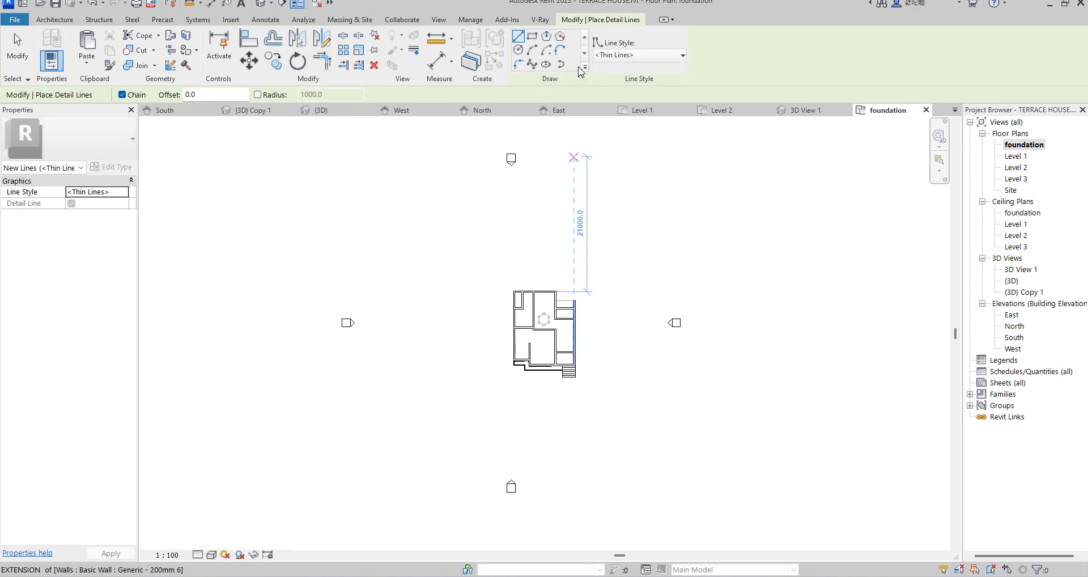
left_click(585, 66)
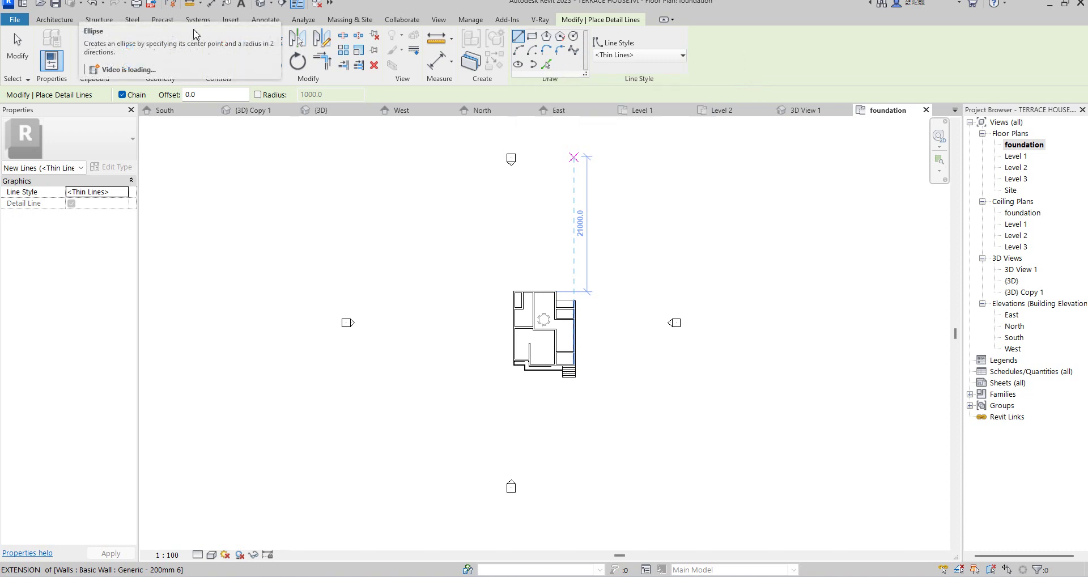
Start a Diagonal Crosshatch filled region in Pick Lines boundary mode.
left_click(255, 19)
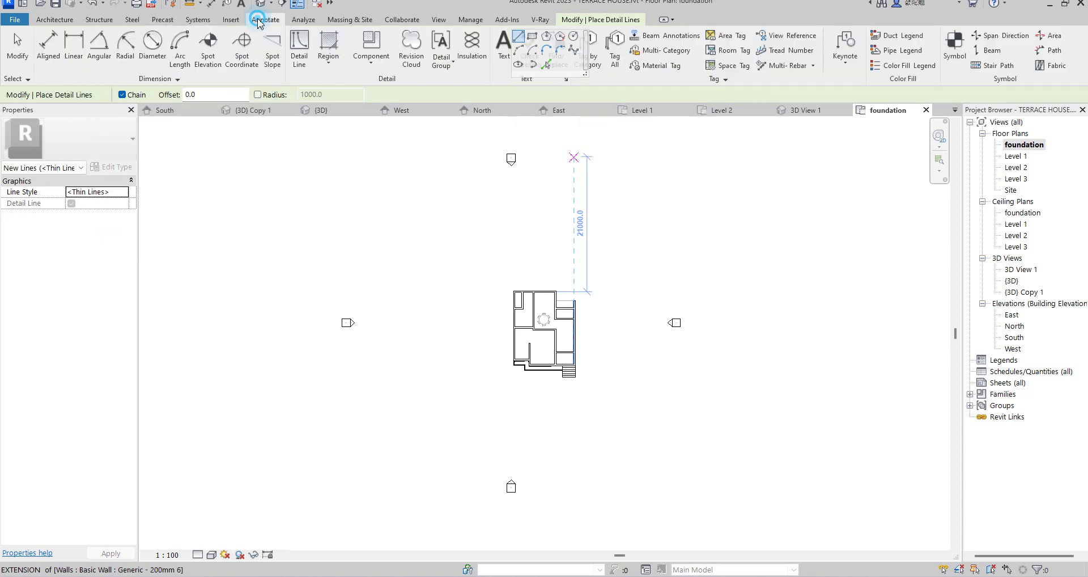
left_click(326, 67)
left_click(352, 85)
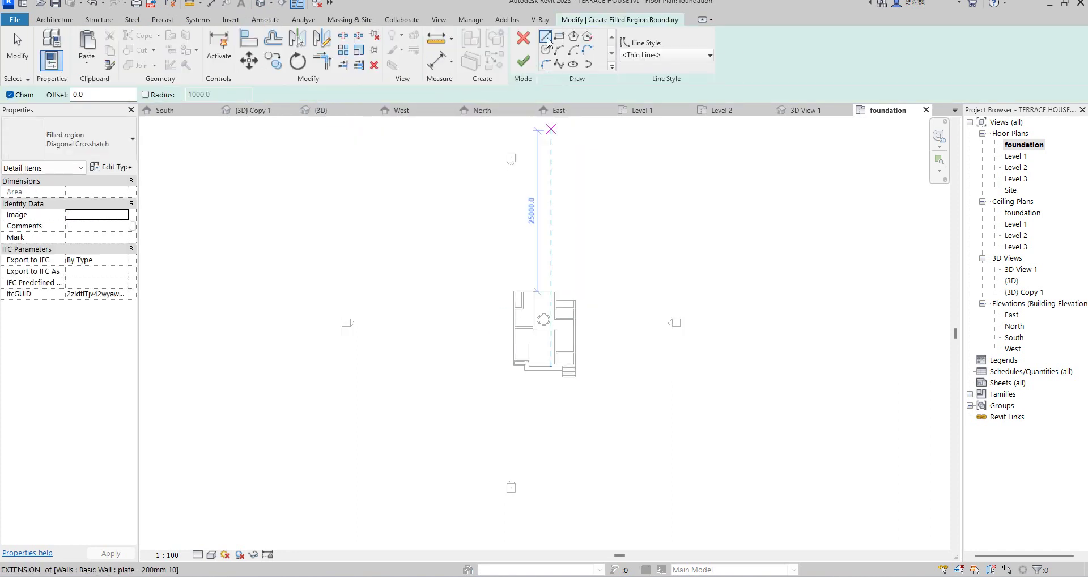
scroll(526, 272, "up", 4)
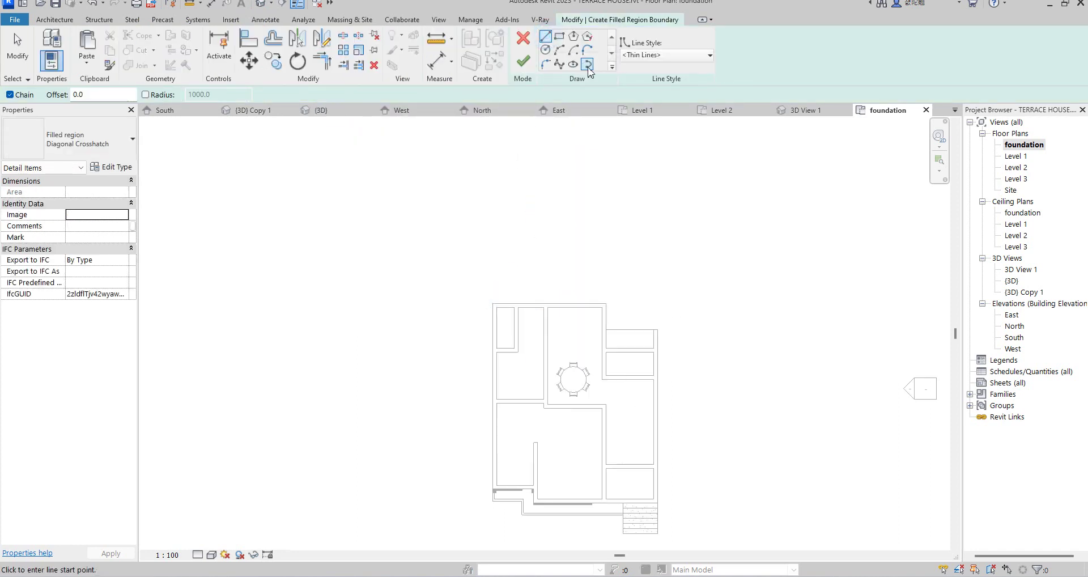
left_click(612, 70)
left_click(574, 66)
Pick the house's outer wall edges, left, top, right, bottom and entrance, as the region boundary.
left_click(492, 351)
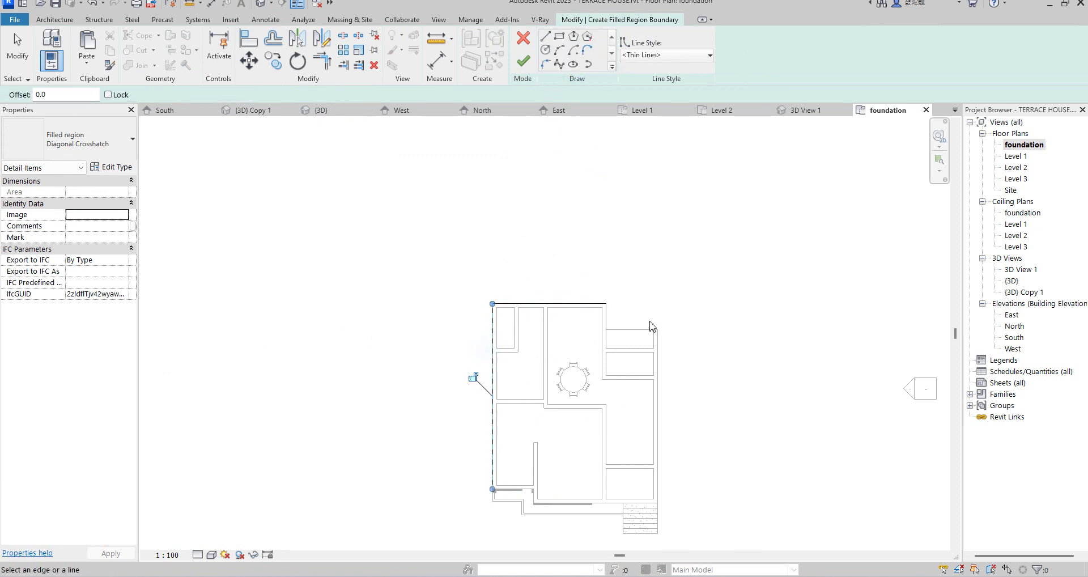
left_click(630, 328)
left_click(605, 323)
left_click(656, 371)
scroll(629, 535, "up", 2)
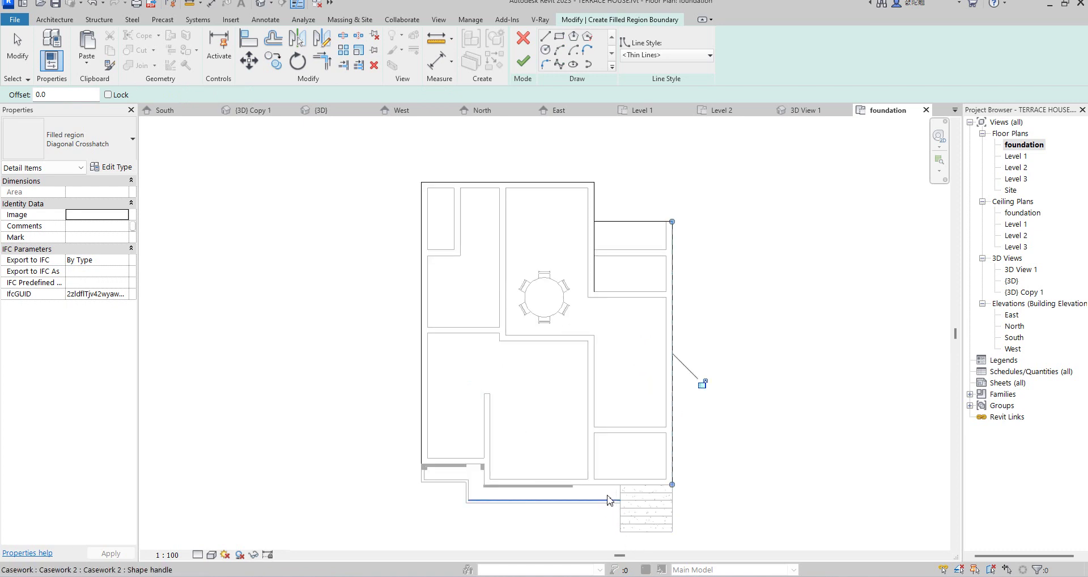
left_click(607, 485)
scroll(485, 480, "up", 2)
left_click(482, 476)
left_click(431, 456)
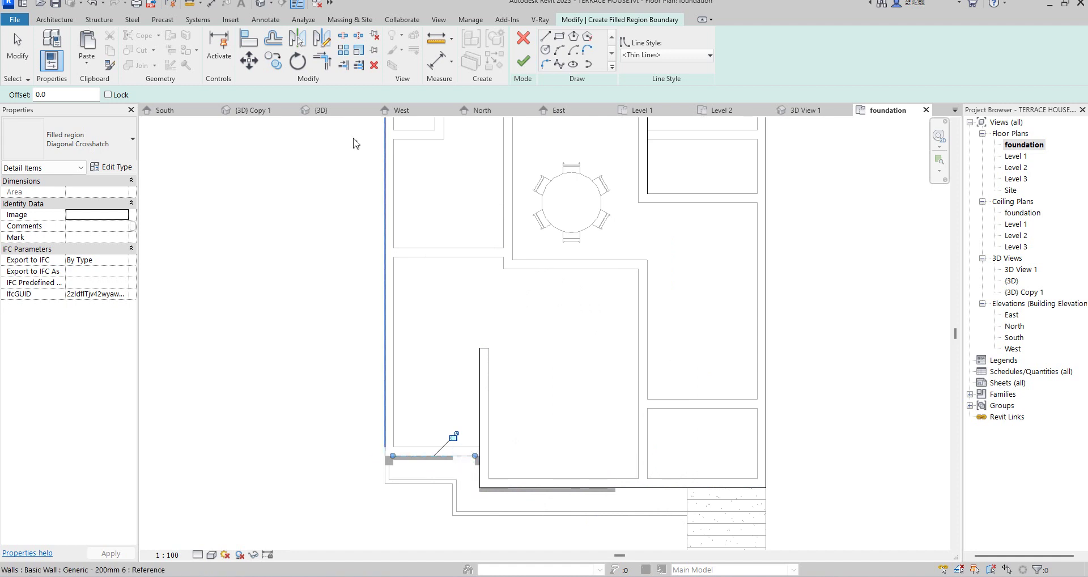
Trim/Extend (TR) the boundary lines into closed corners at the entrance and top-left.
key("t")
key("r")
left_click(403, 456)
left_click(384, 438)
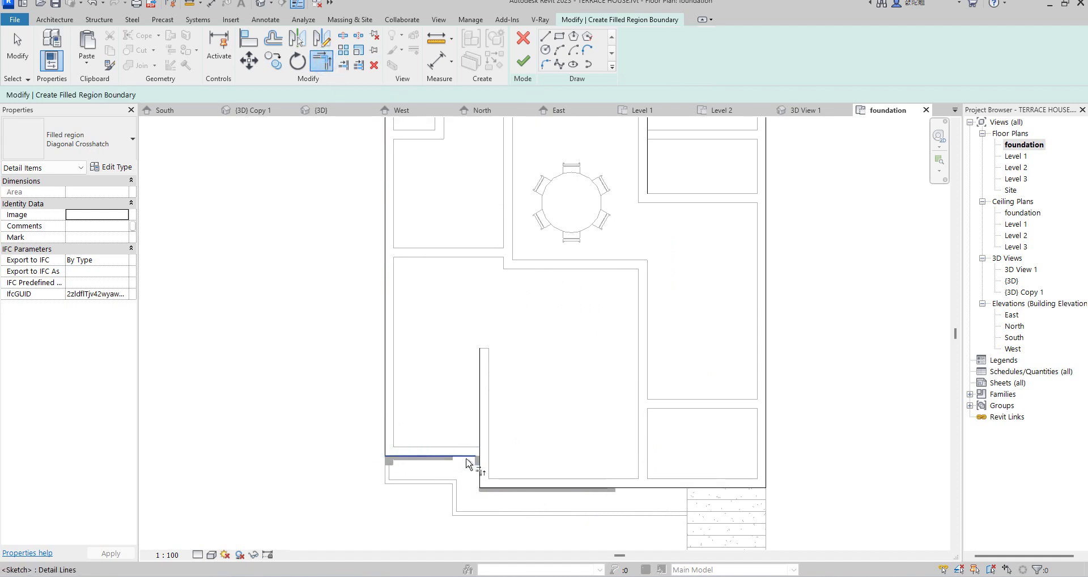
scroll(697, 516, "down", 1)
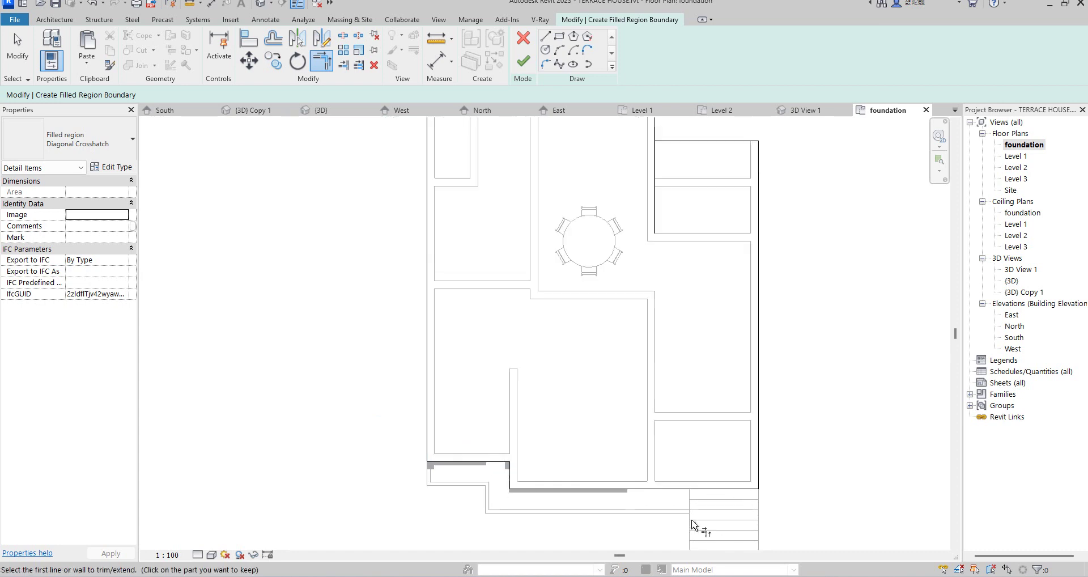
scroll(697, 516, "down", 3)
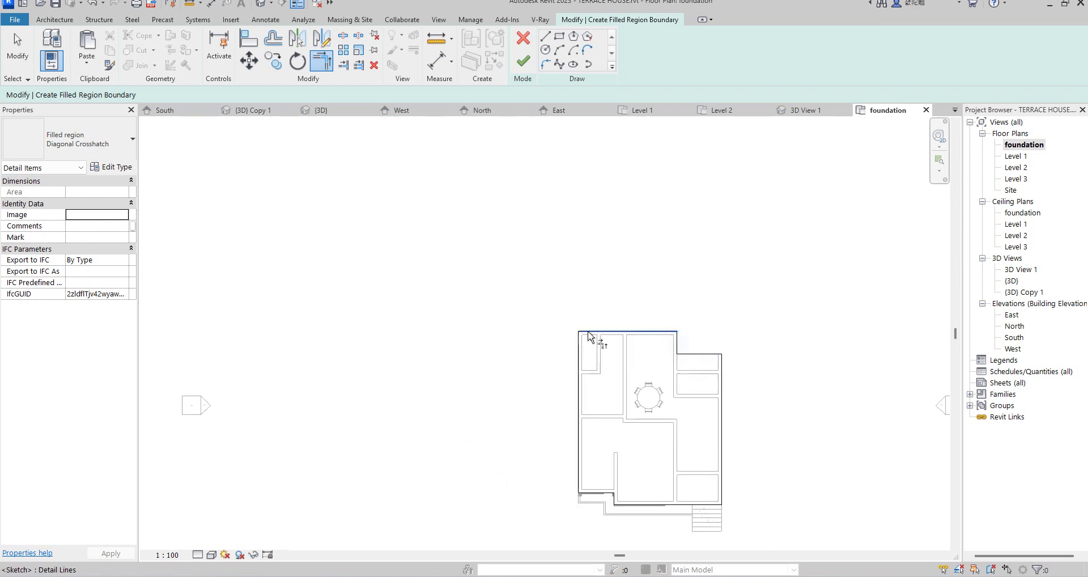
scroll(584, 335, "up", 2)
left_click(590, 333)
left_click(570, 353)
Finish the filled region sketch and cancel the copy that was started.
left_click(523, 60)
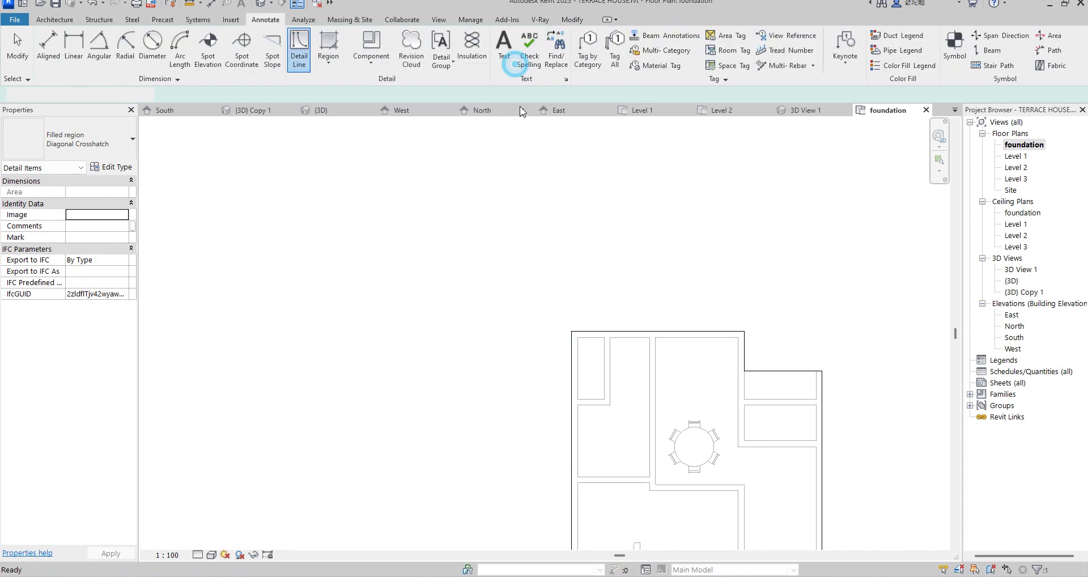
scroll(475, 287, "down", 3)
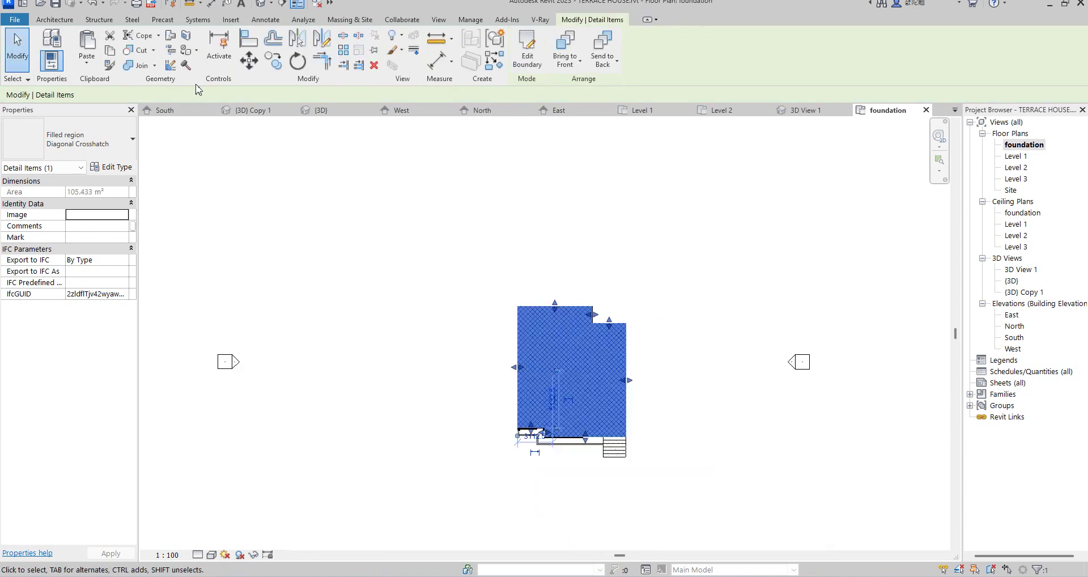
left_click(274, 67)
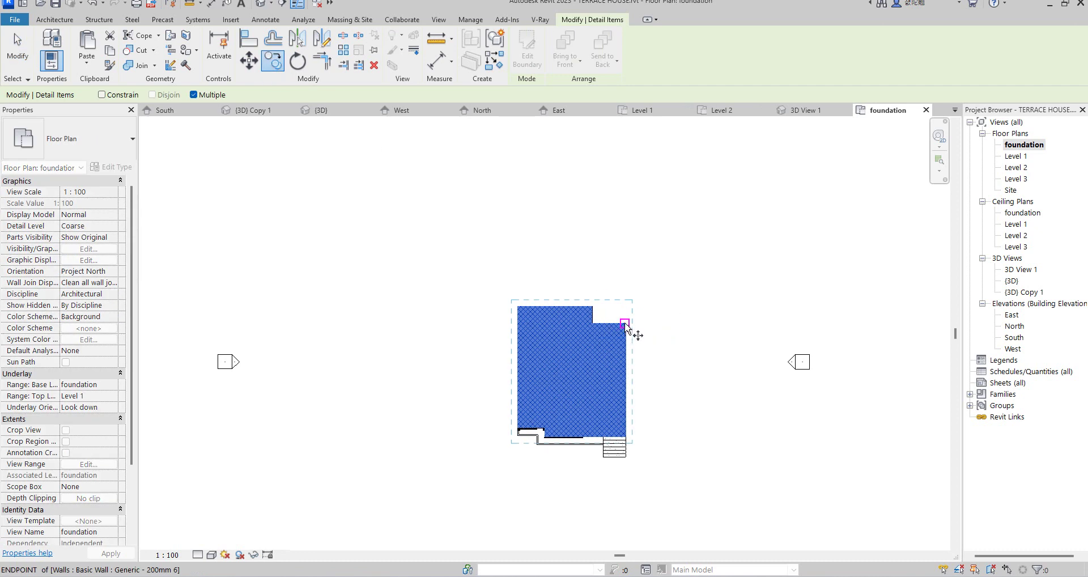
left_click(625, 324)
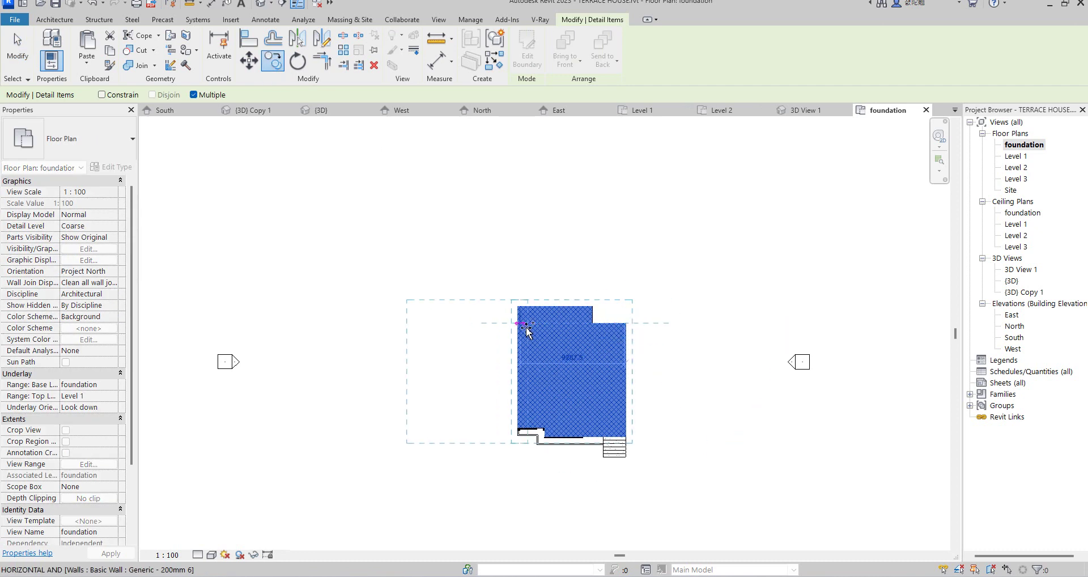
scroll(521, 328, "up", 2)
scroll(567, 306, "down", 2)
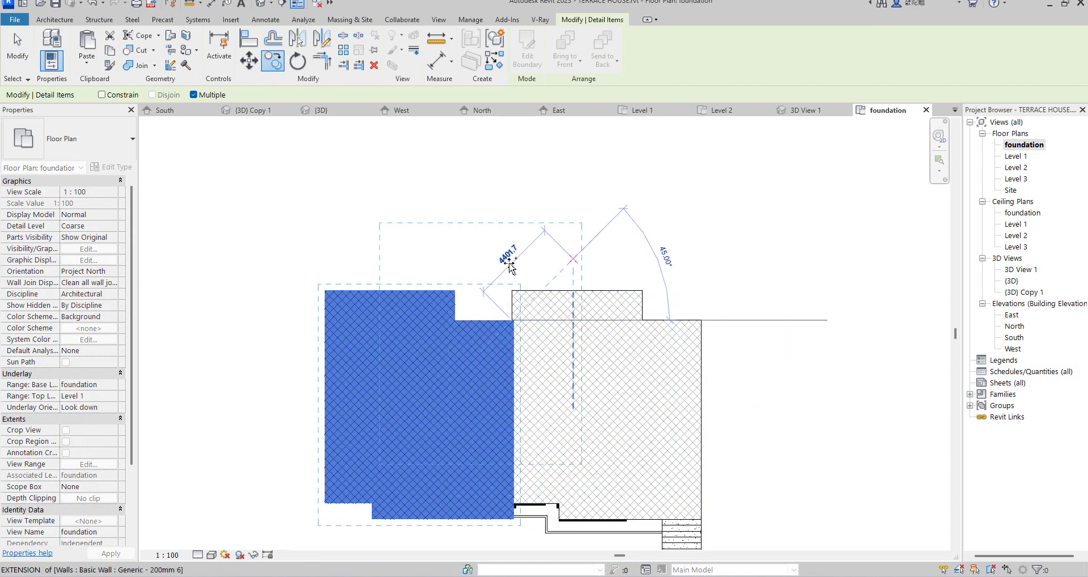
scroll(515, 253, "up", 3)
right_click(516, 253)
left_click(552, 263)
Move the crosshatched region against the wall intersection to the left of the house.
scroll(516, 391, "up", 2)
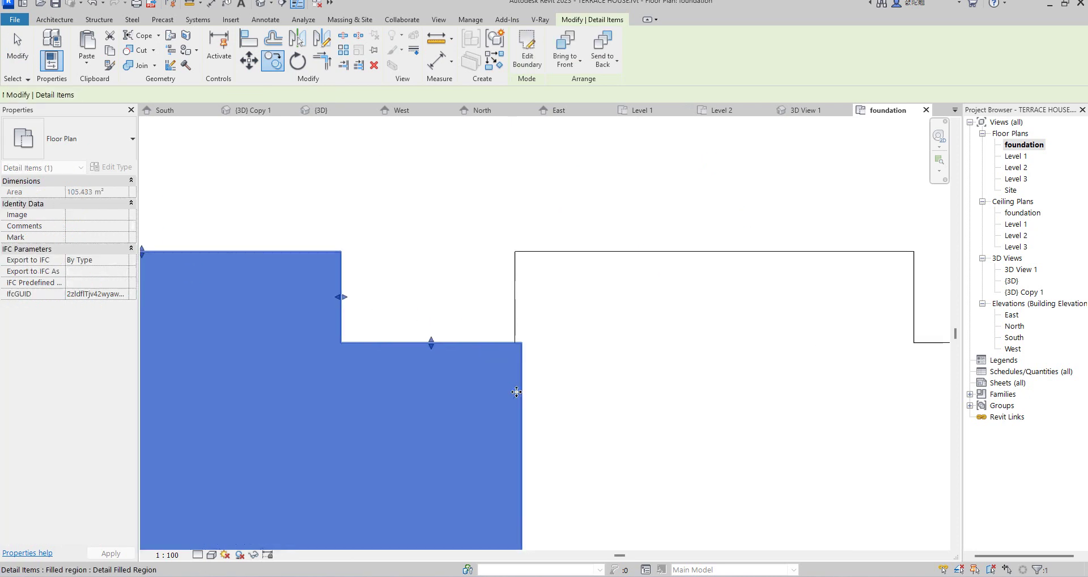
left_click(248, 60)
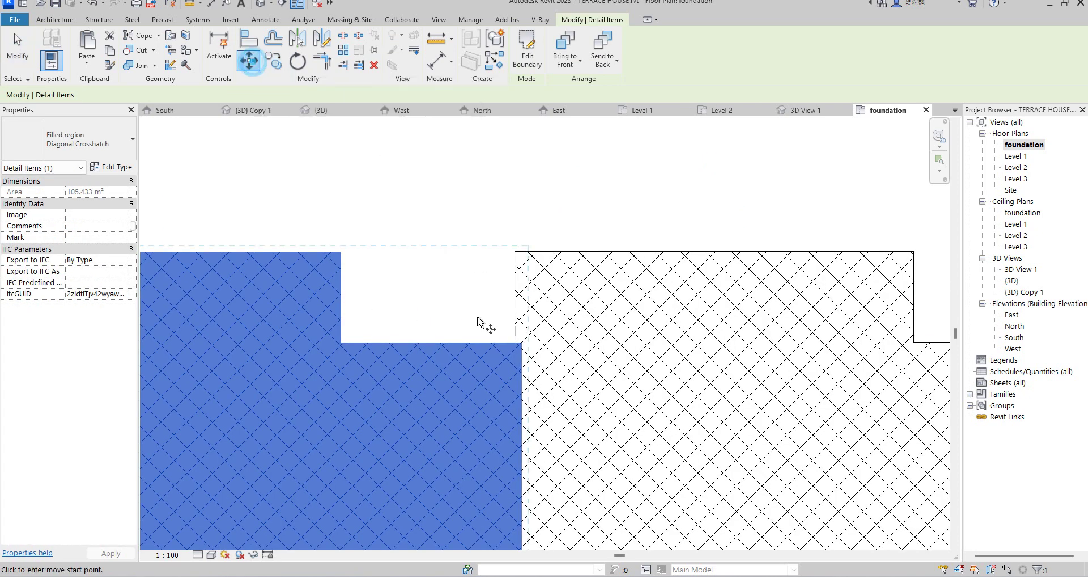
left_click(522, 343)
scroll(523, 357, "up", 2)
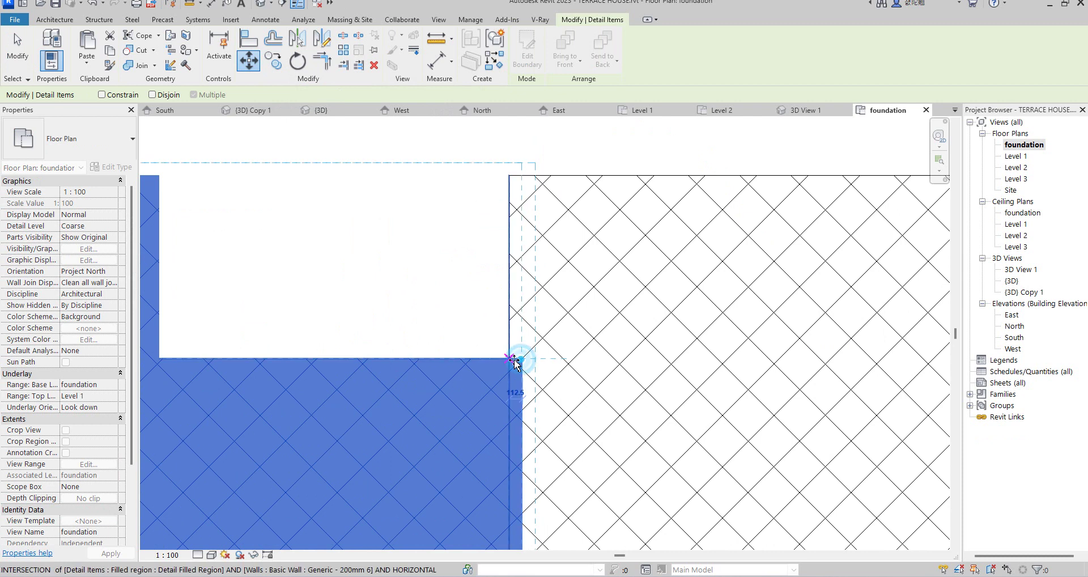
left_click(510, 360)
scroll(507, 235, "down", 5)
left_click(615, 189)
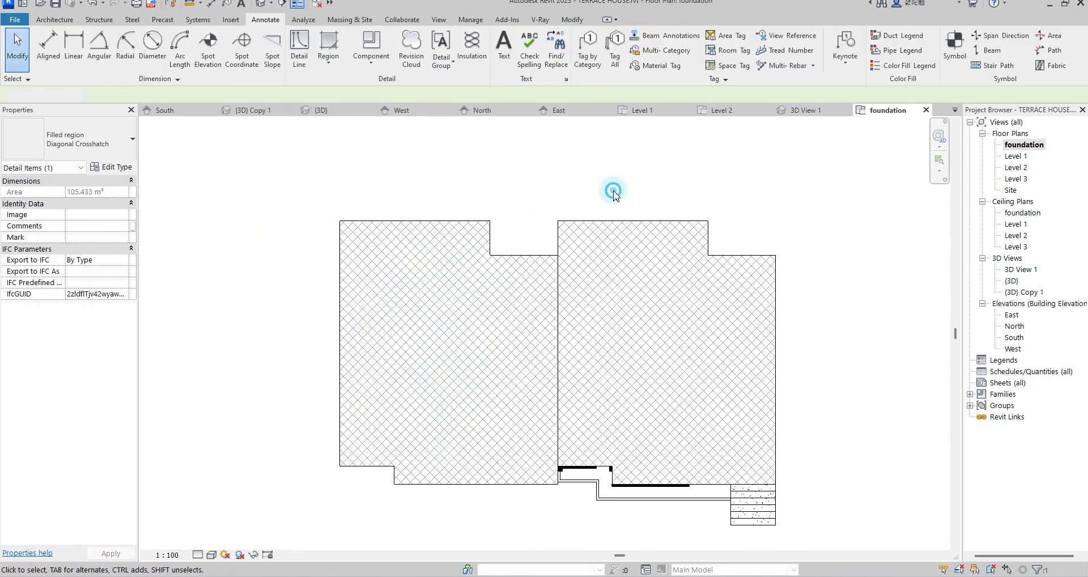
scroll(535, 272, "up", 2)
Copy the crosshatched region from the wall endpoint to the far left, completing four terrace units.
left_click(531, 253)
scroll(669, 238, "down", 3)
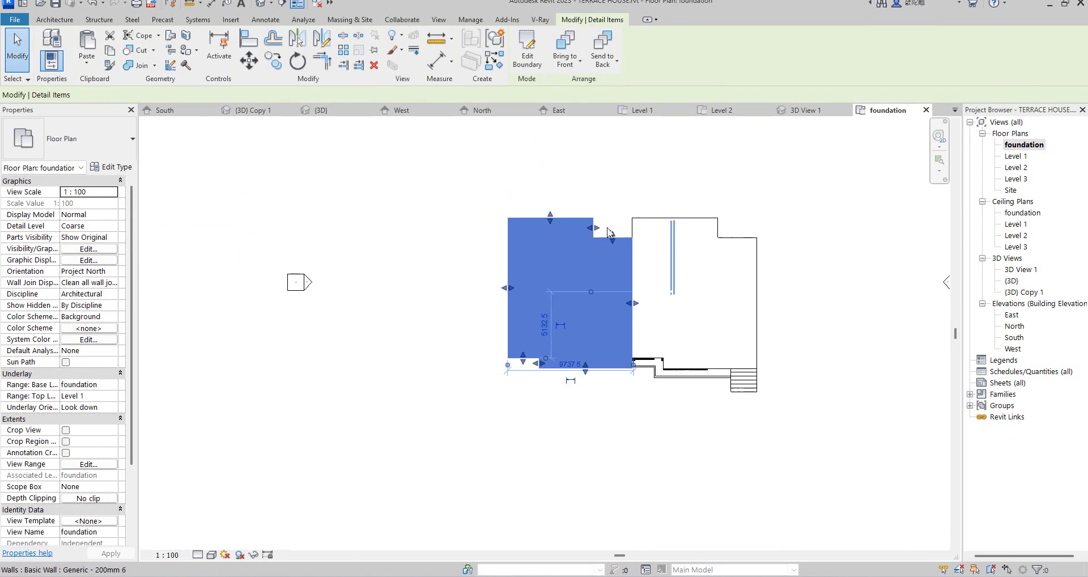
left_click(272, 60)
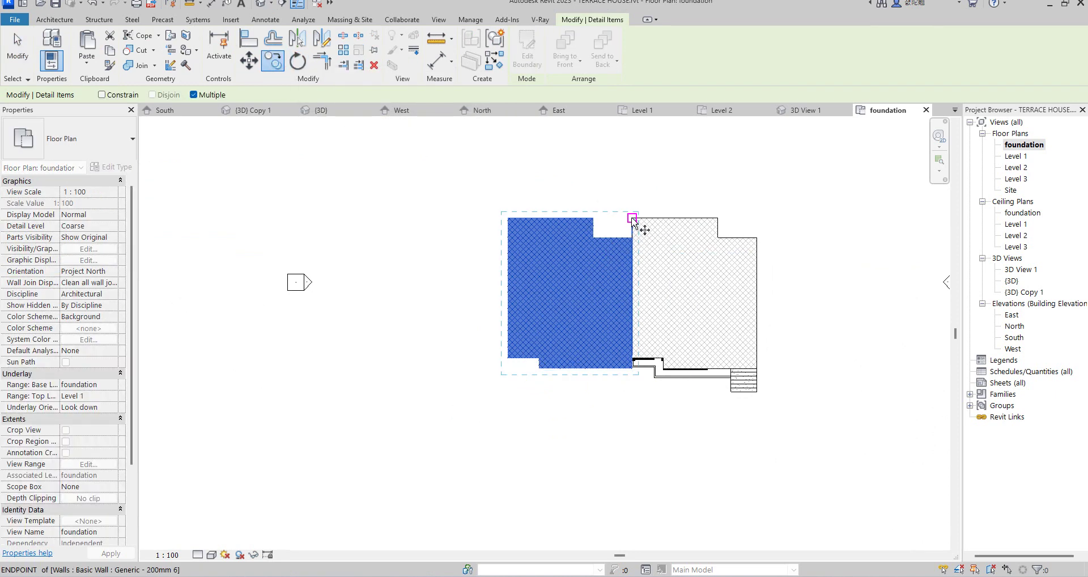
left_click(633, 219)
scroll(632, 219, "up", 4)
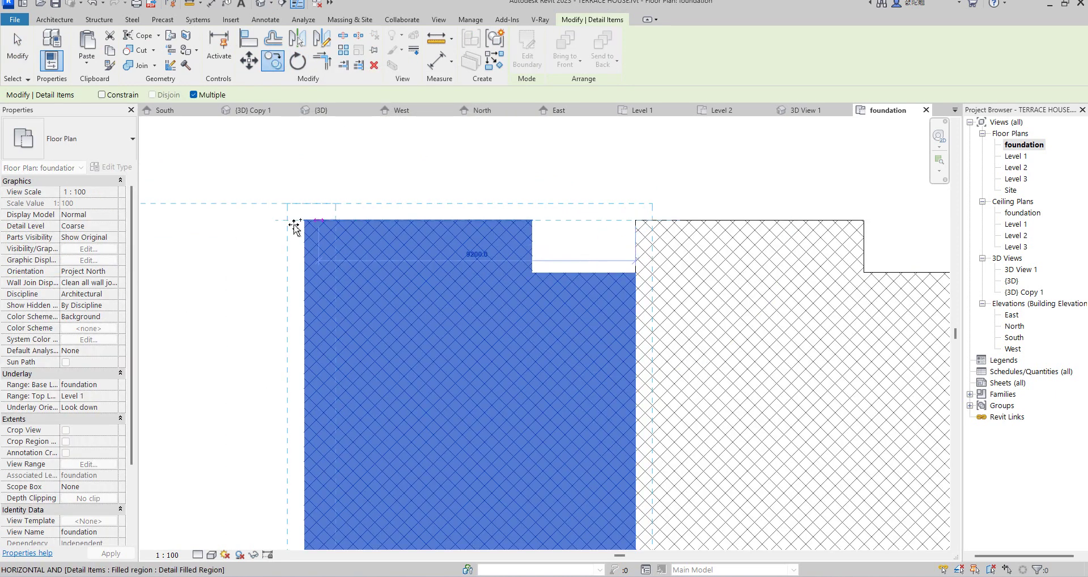
scroll(294, 225, "down", 2)
scroll(697, 223, "down", 2)
scroll(737, 272, "down", 2)
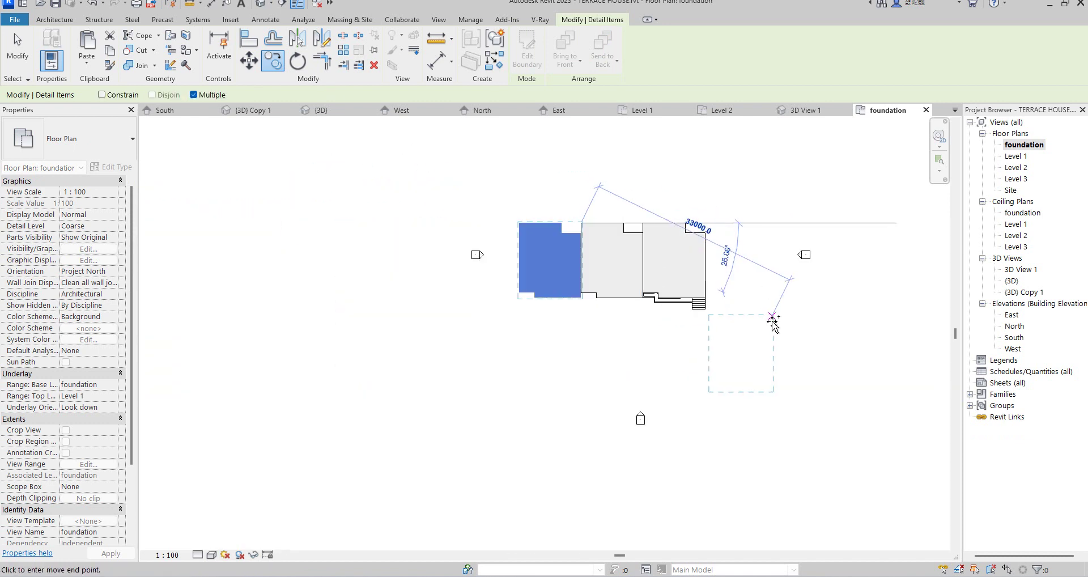
left_click(521, 225)
key("Escape")
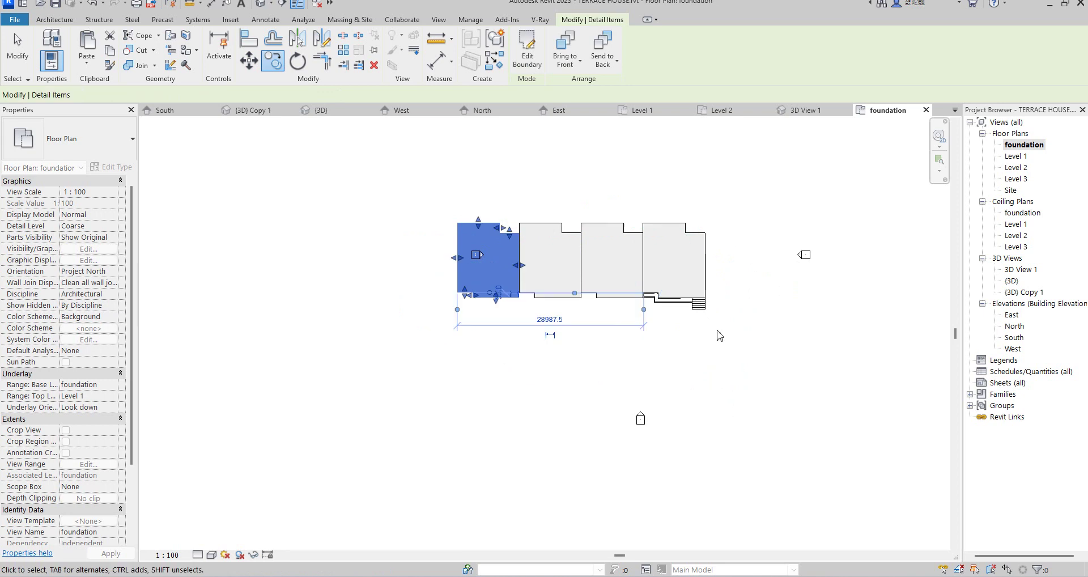
key("Escape")
scroll(584, 272, "up", 4)
scroll(538, 286, "down", 5)
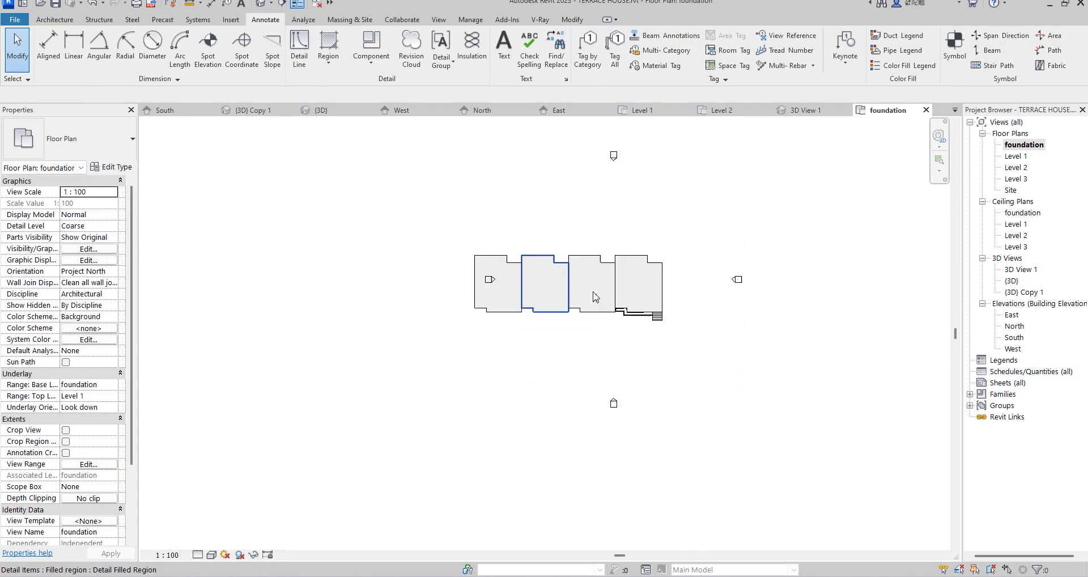
scroll(462, 284, "up", 2)
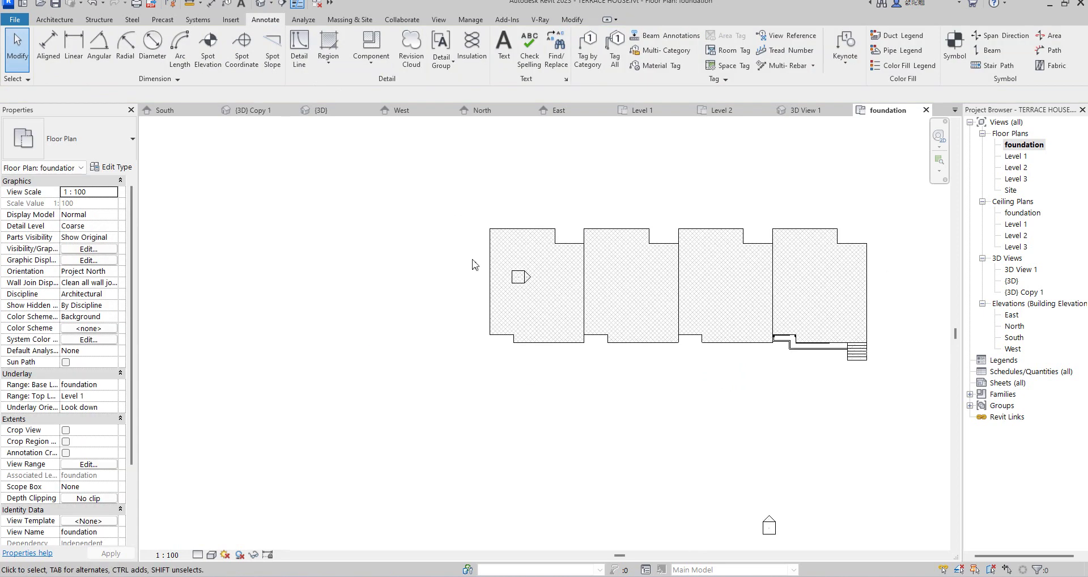
scroll(552, 284, "down", 1)
scroll(554, 287, "down", 1)
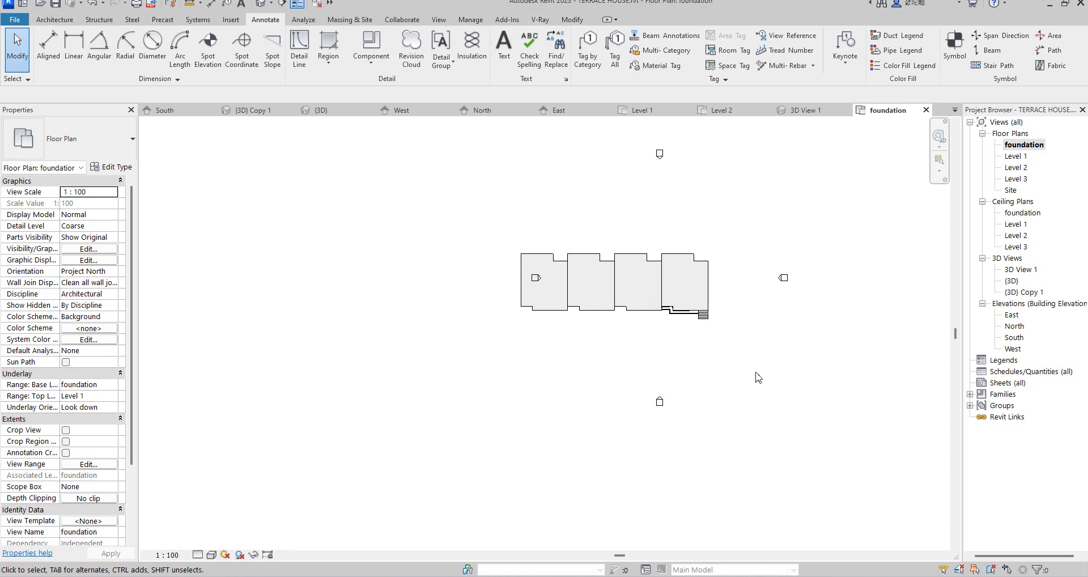
scroll(651, 245, "up", 2)
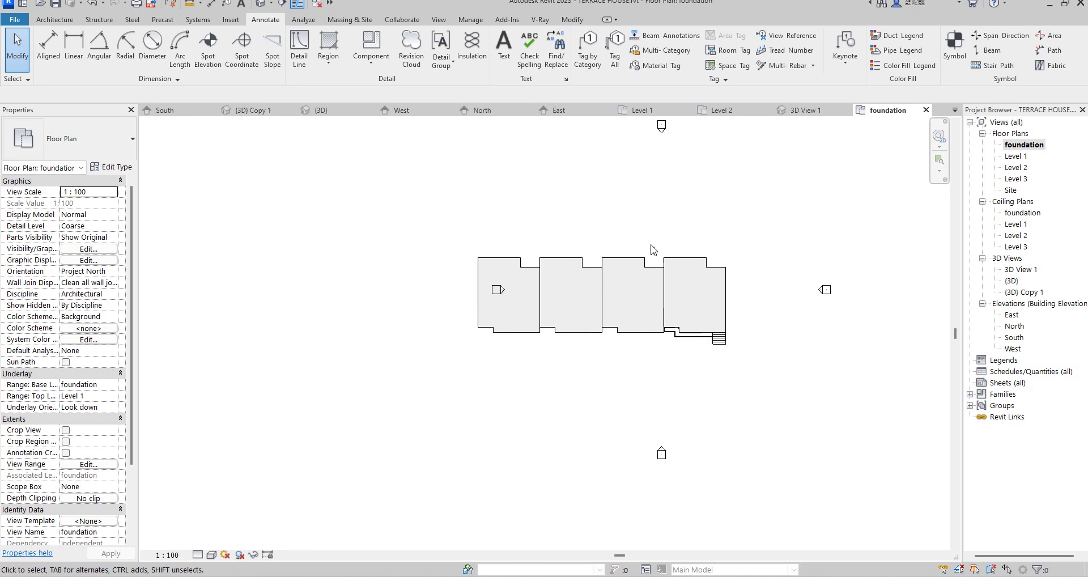
scroll(566, 260, "up", 2)
scroll(453, 283, "up", 1)
scroll(457, 304, "down", 2)
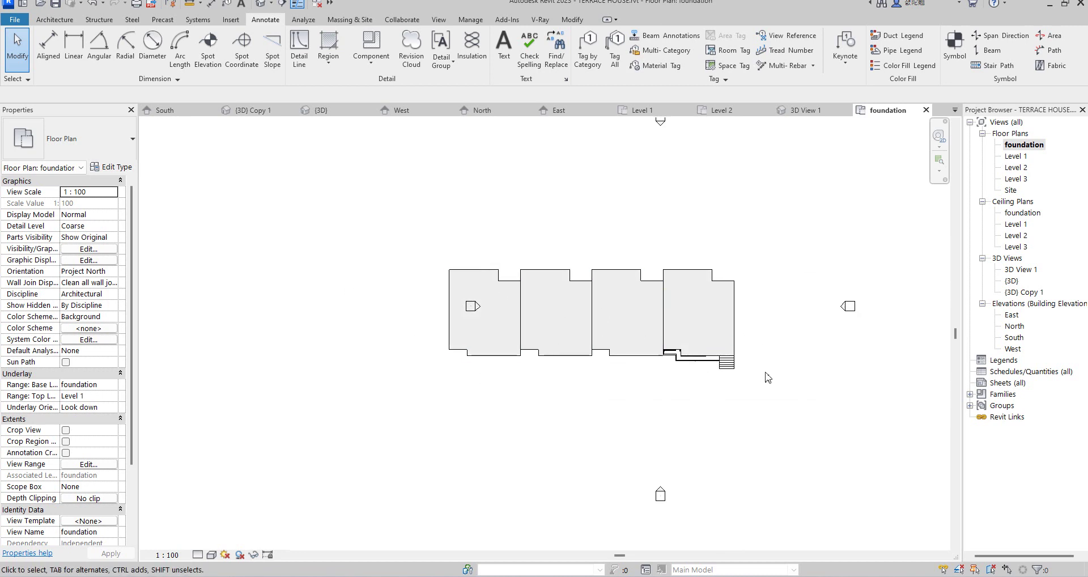
scroll(532, 368, "down", 1)
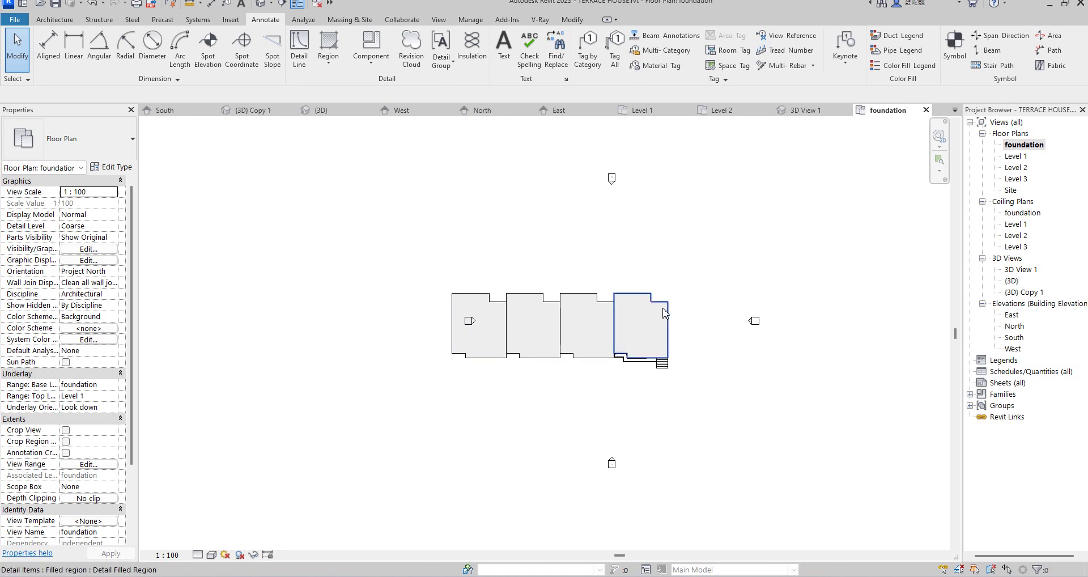
scroll(655, 329, "up", 2)
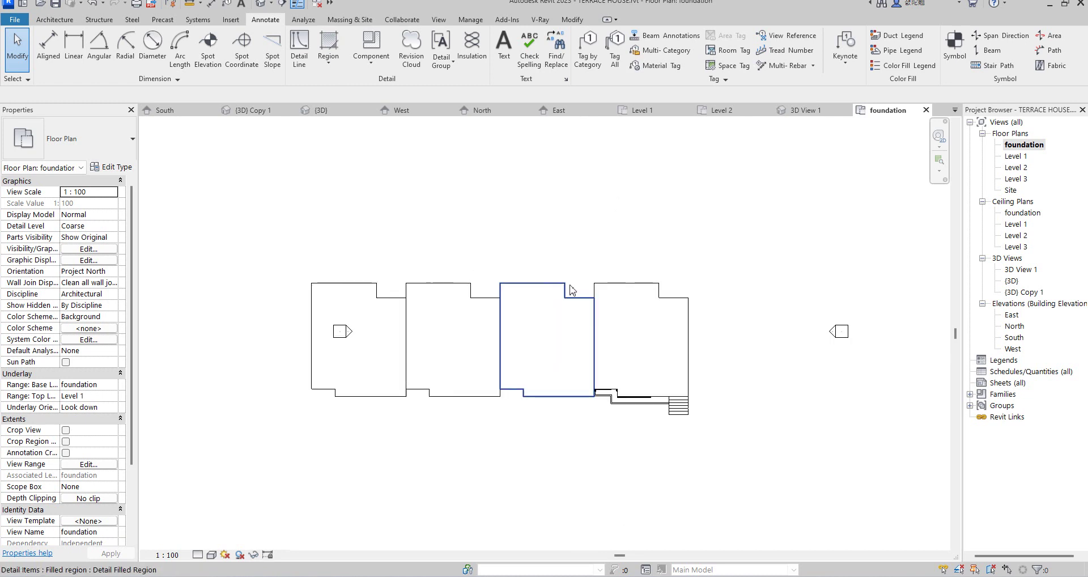